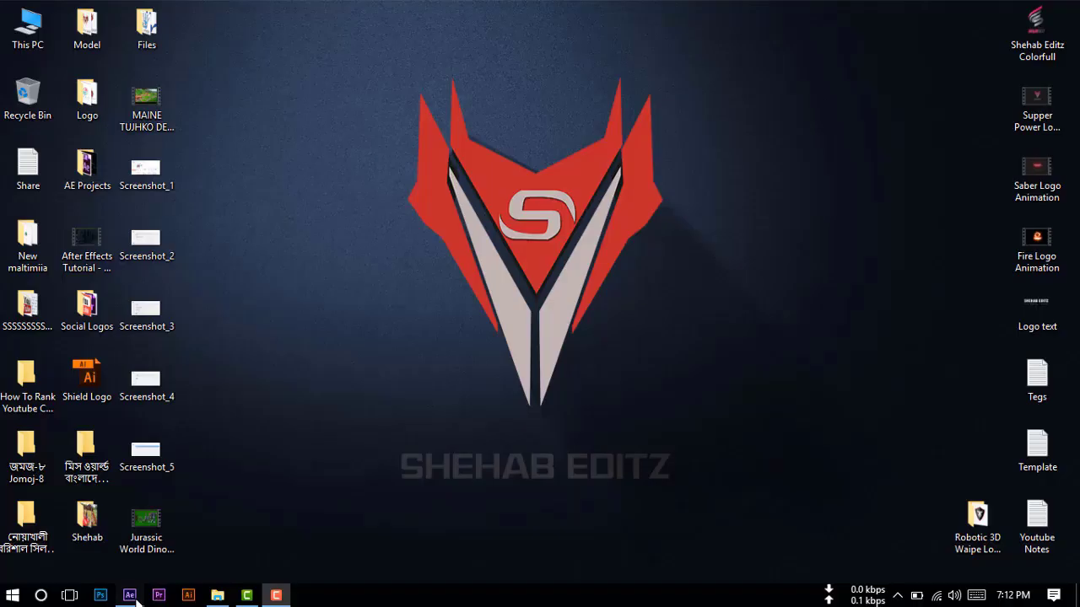
Step: Bring the empty untitled After Effects project window to the front
click(129, 596)
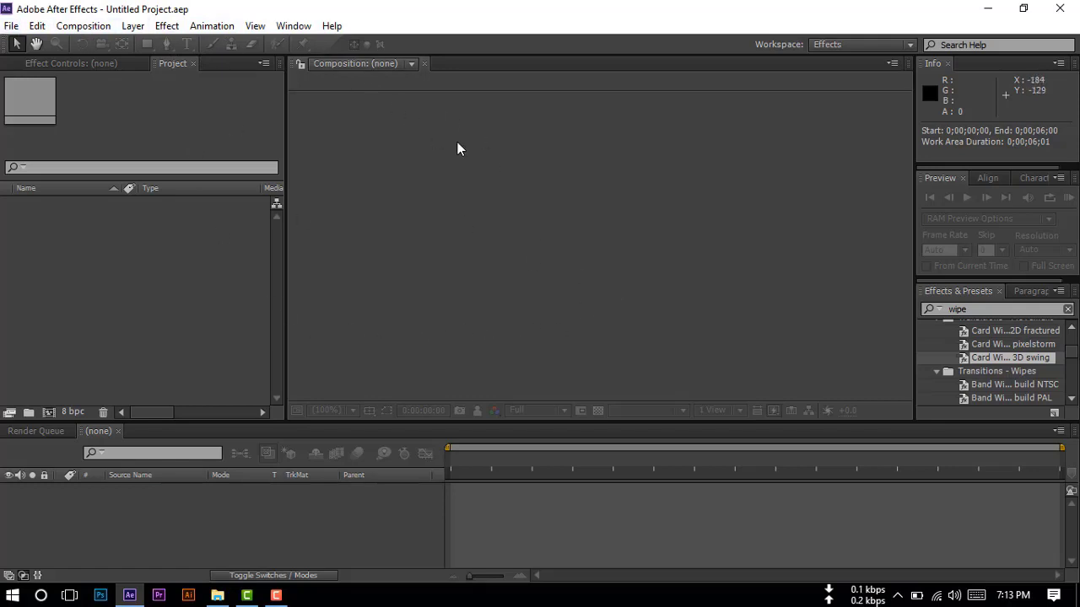
Step: Create composition '3D Card Wipe Logo ANimation': HDTV 1080 29.97, 6 seconds, background 101010
click(88, 29)
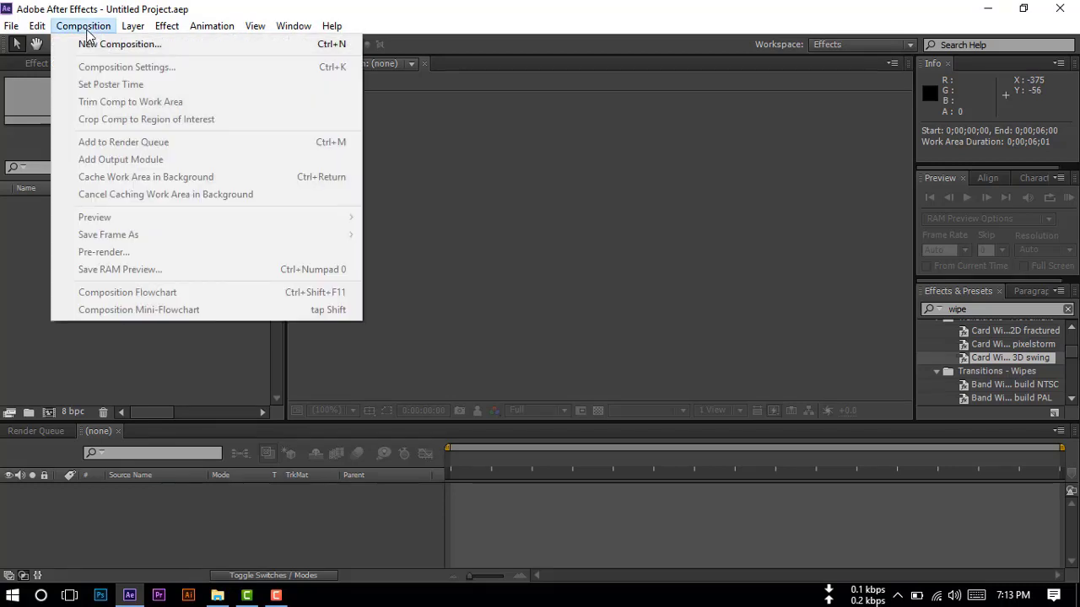
click(135, 45)
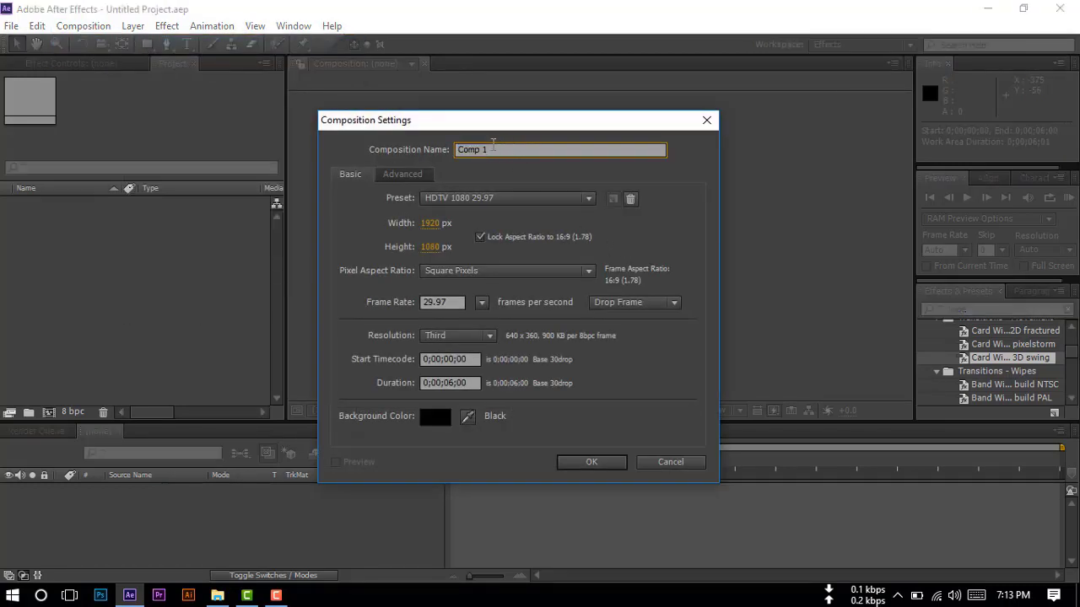
text(3D Card )
text(Wi)
text(pe )
text(Logo ANimat)
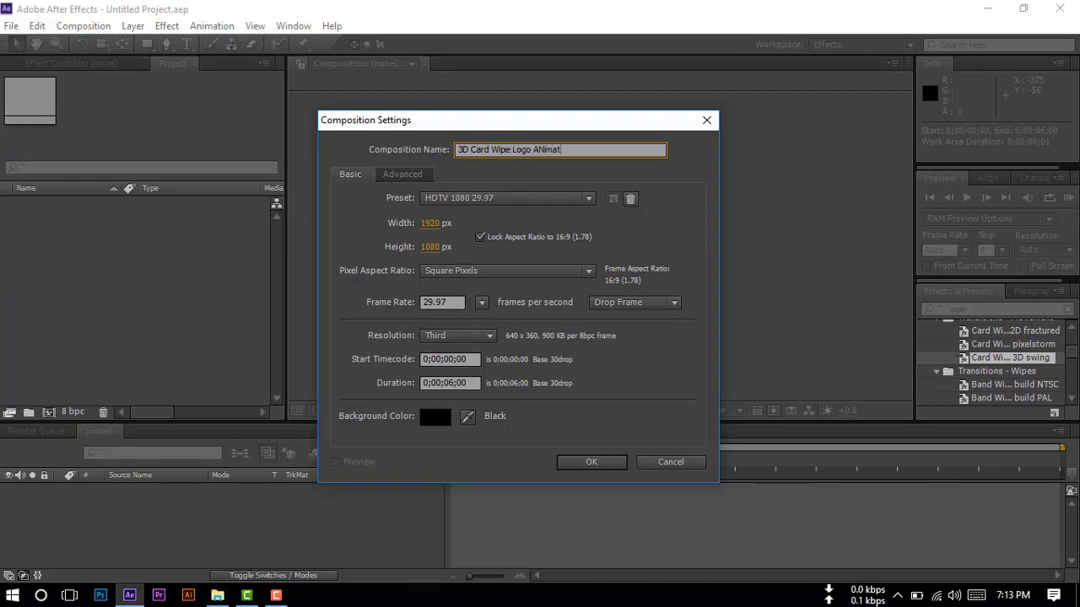
text(ion)
click(506, 199)
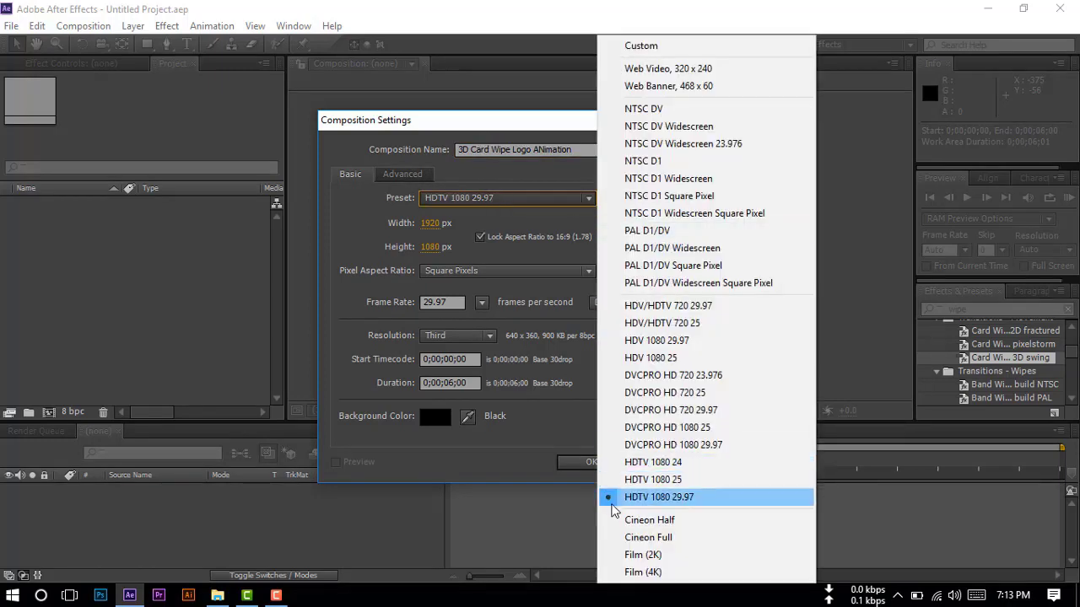
click(657, 498)
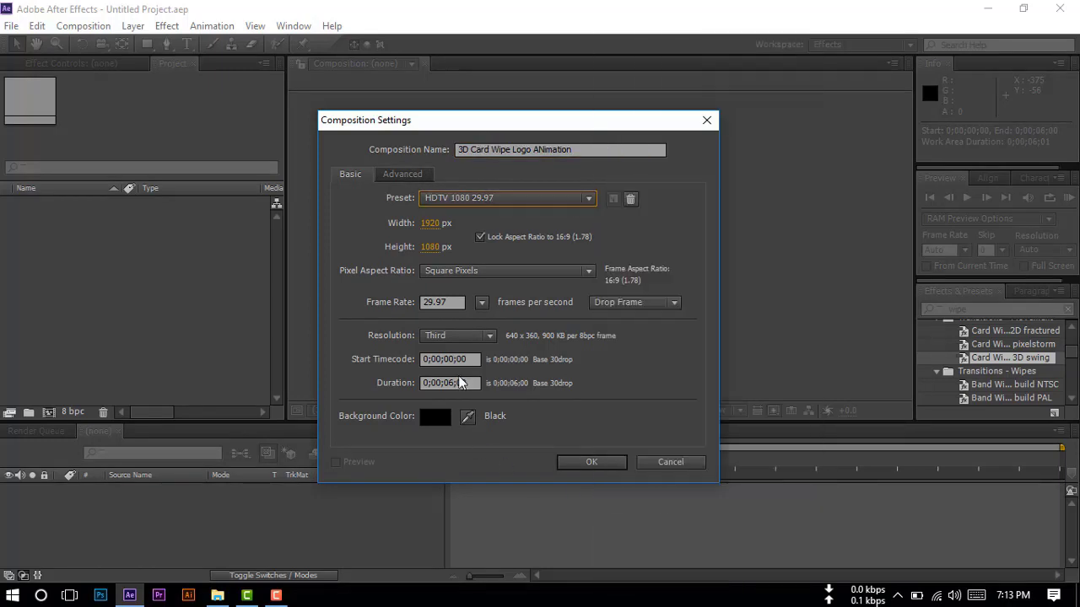
click(438, 302)
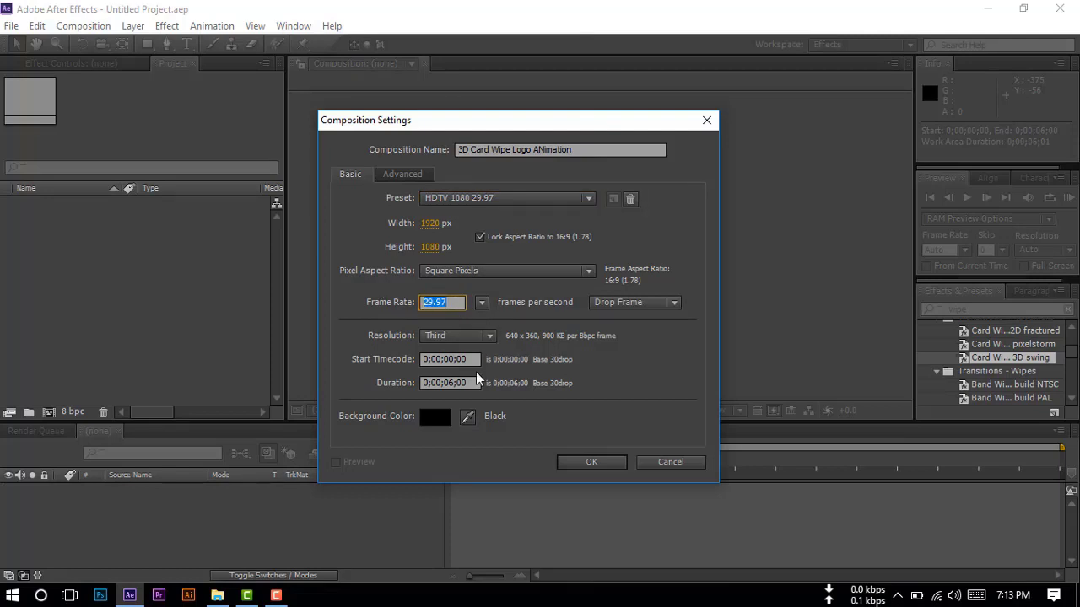
double_click(448, 384)
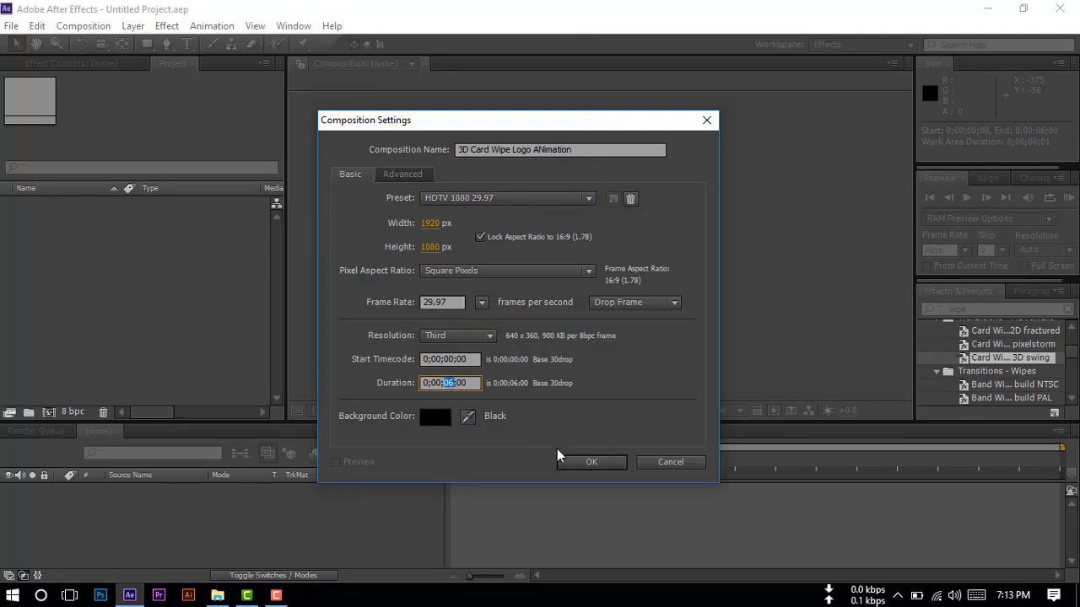
click(438, 417)
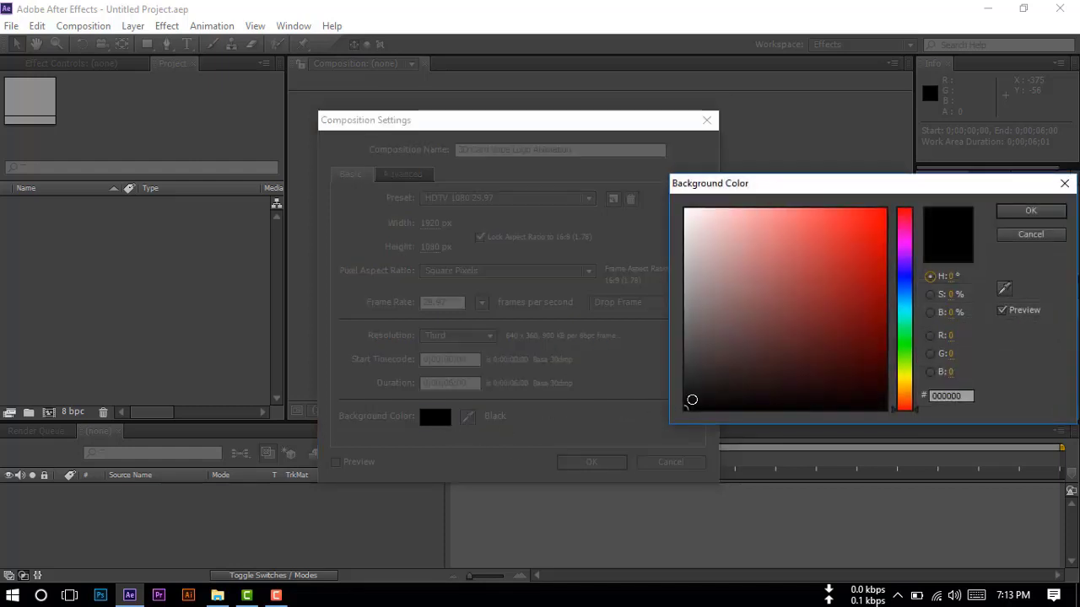
click(687, 399)
click(684, 396)
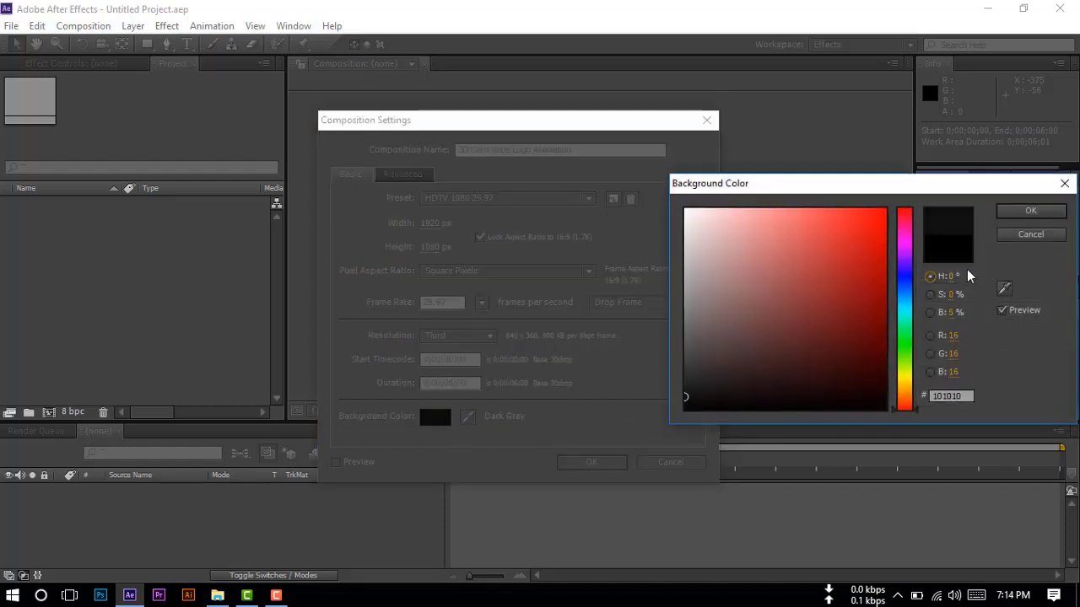
click(1008, 211)
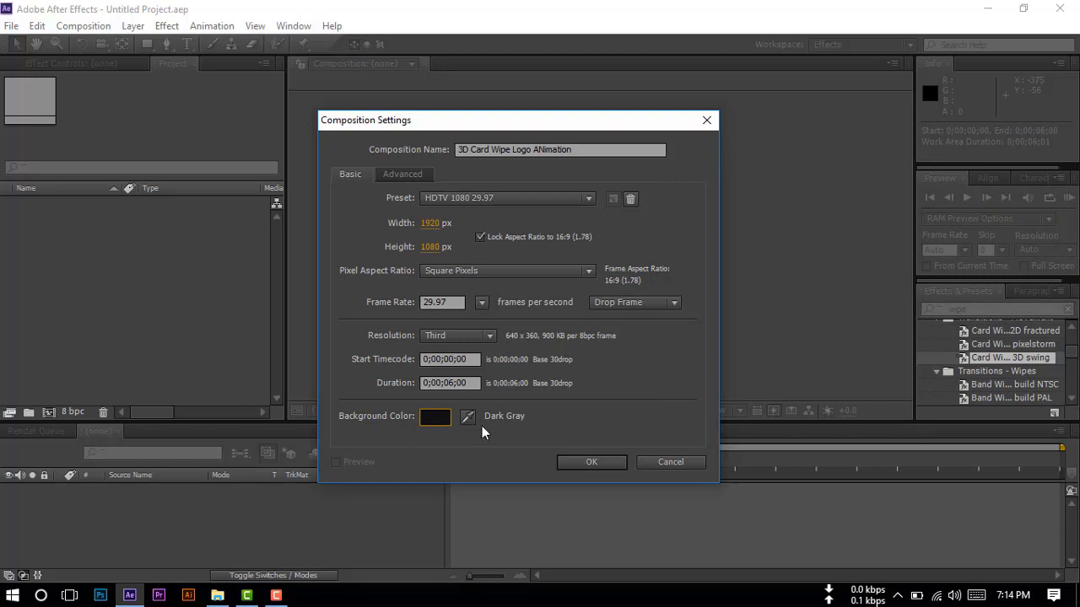
click(589, 462)
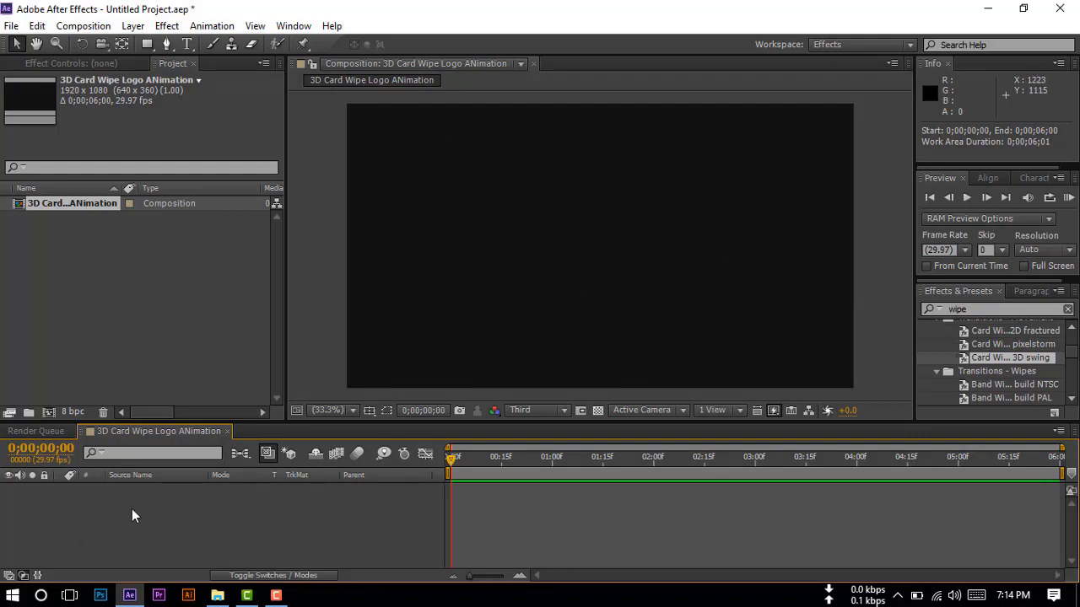
Step: Add a new full-frame solid layer named BG
click(132, 26)
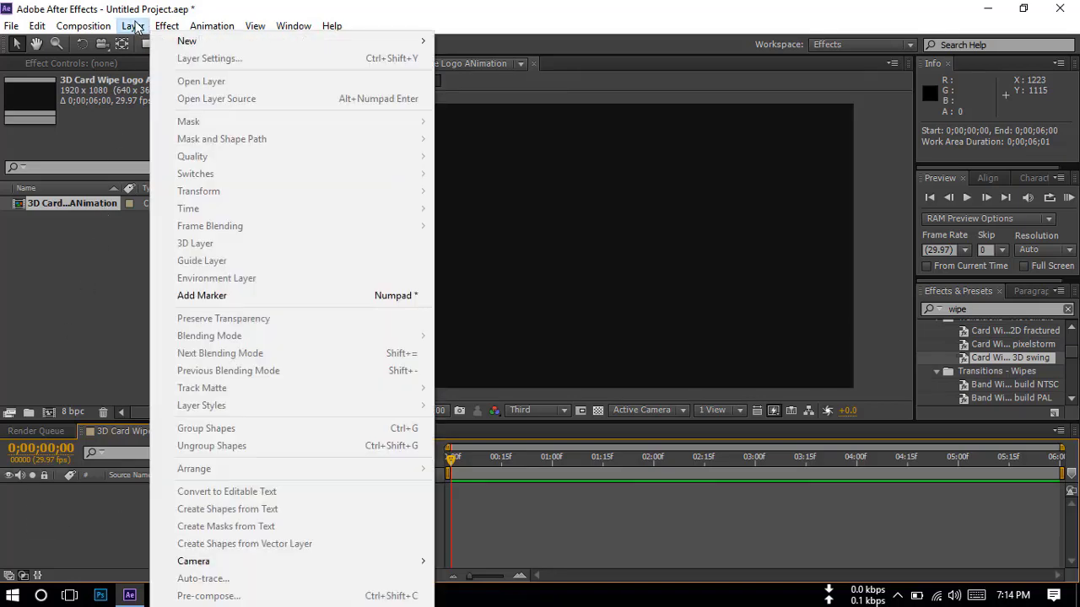
mouse_move(196, 51)
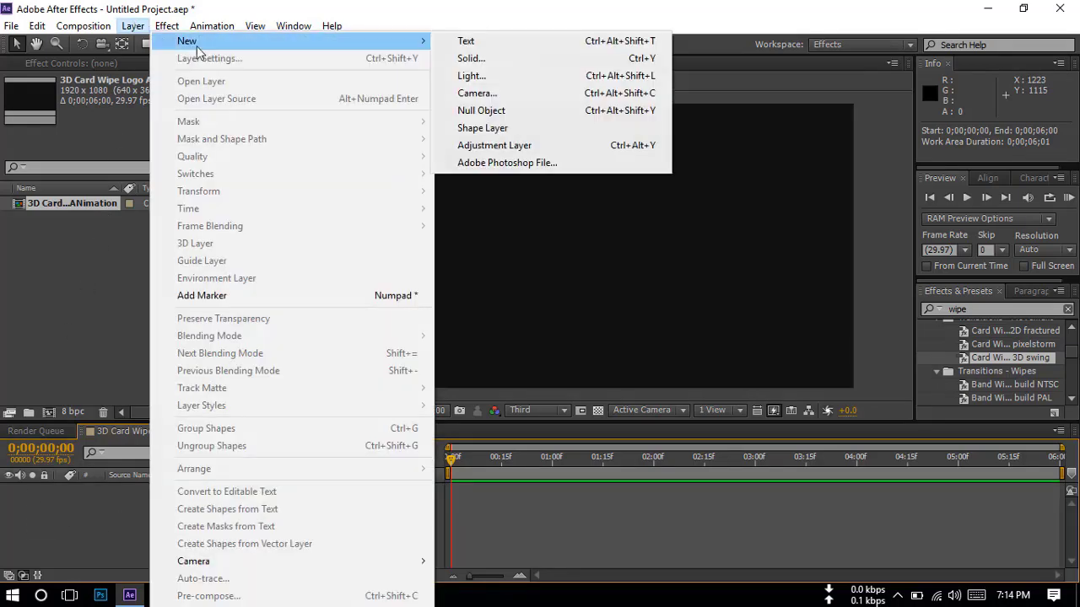
click(486, 60)
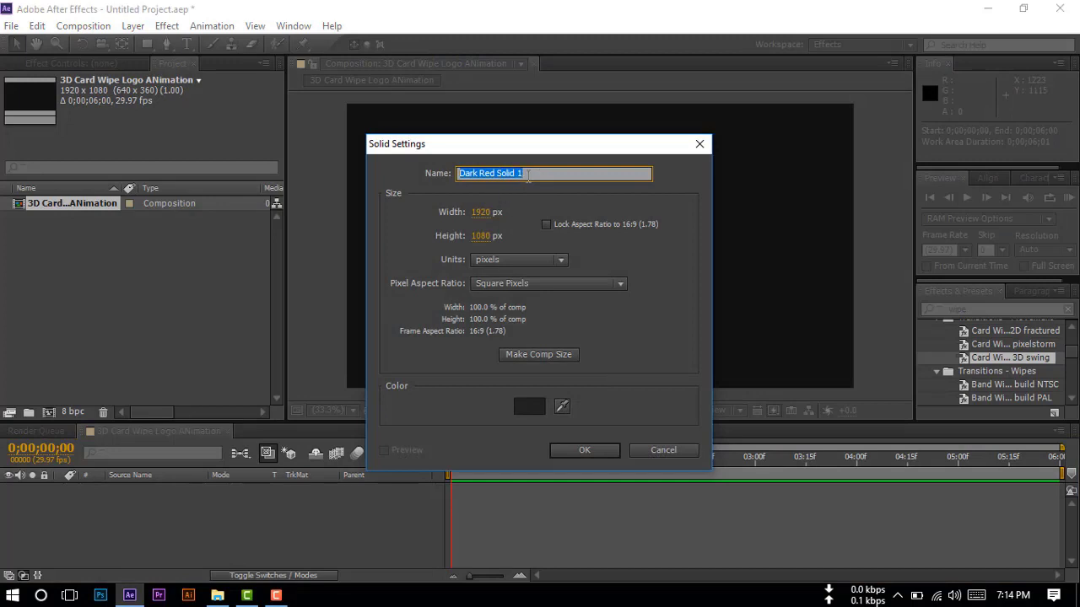
text(BG)
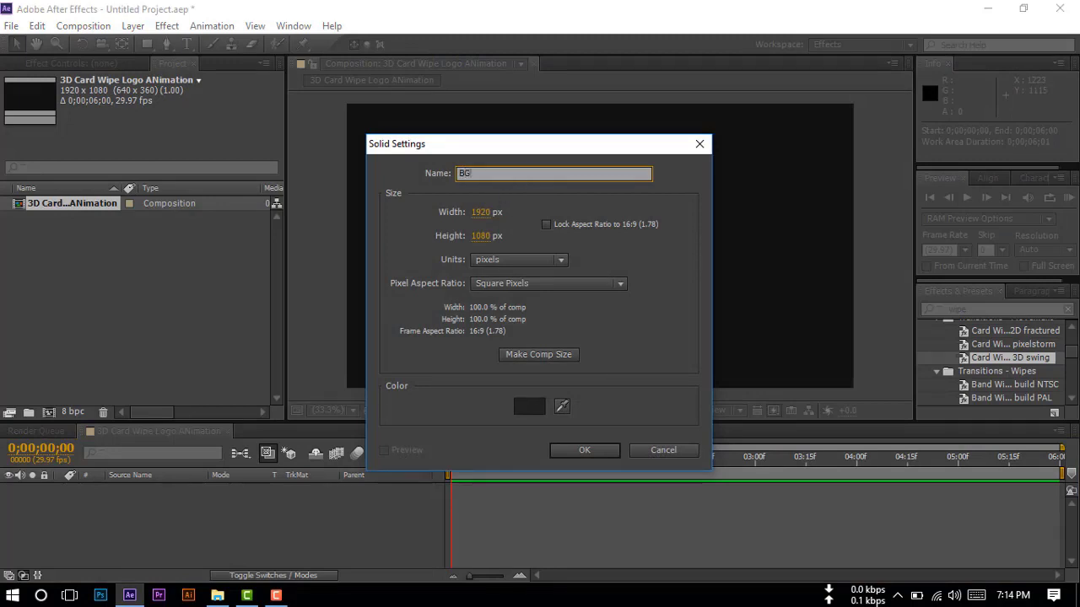
click(563, 449)
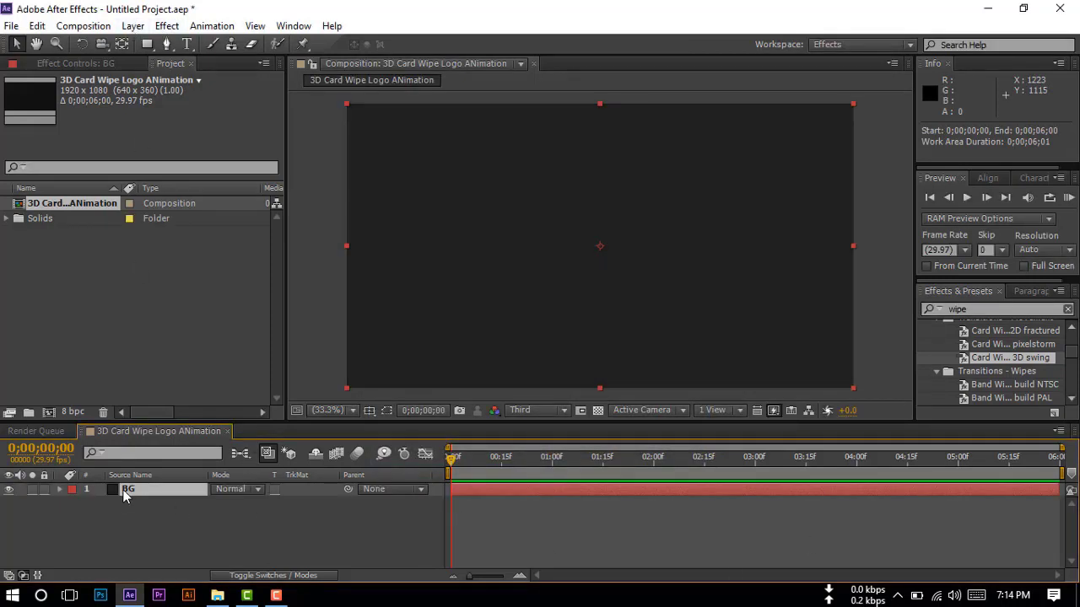
Step: Recolour the BG solid to near-black #111111 in Solid Settings
click(124, 495)
click(132, 26)
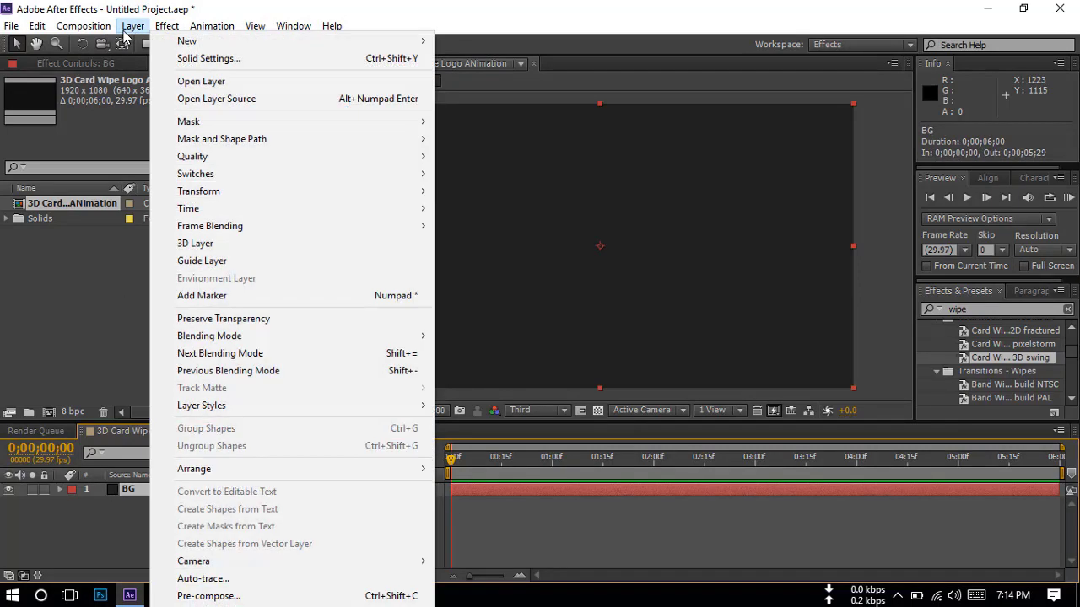
click(221, 60)
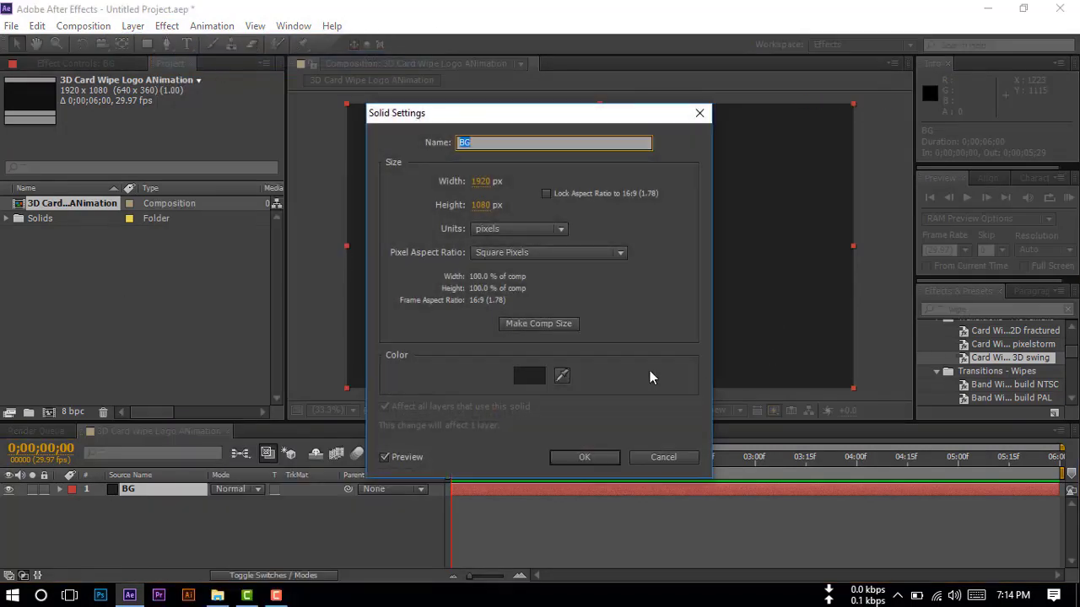
click(535, 379)
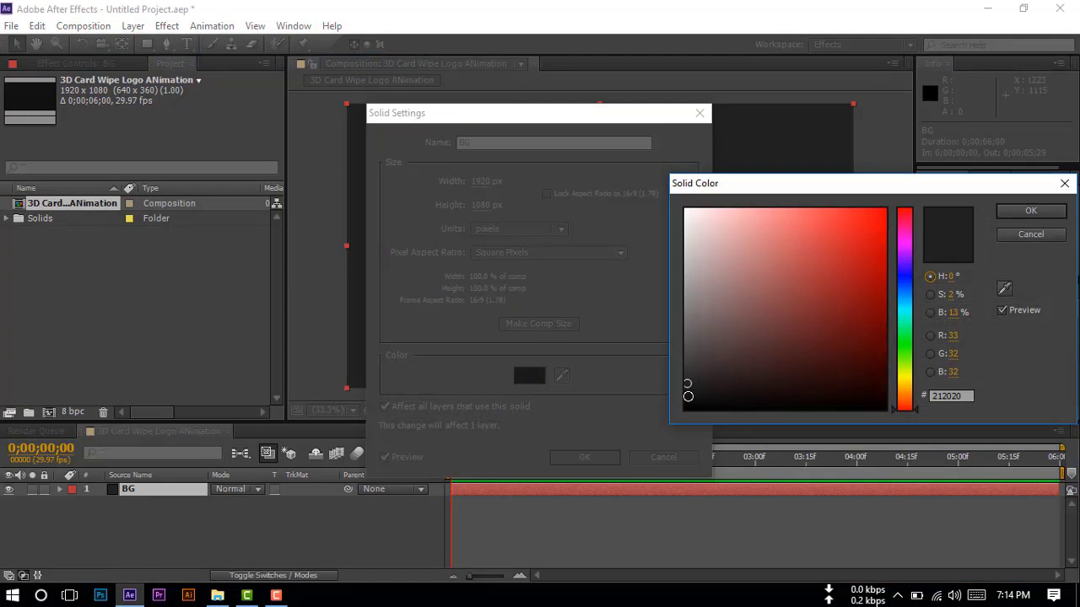
click(1025, 213)
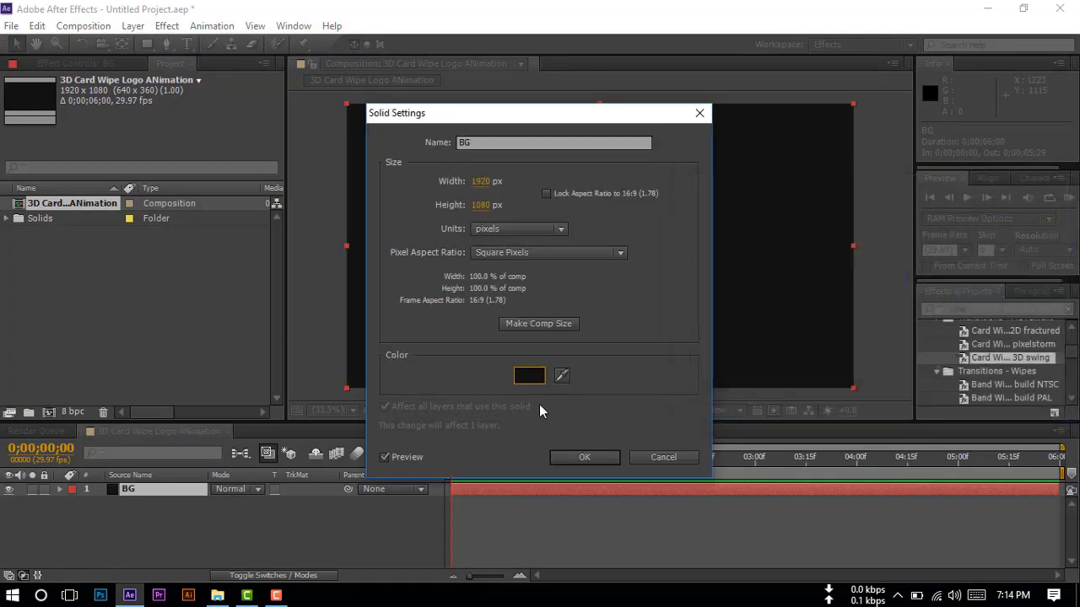
click(609, 457)
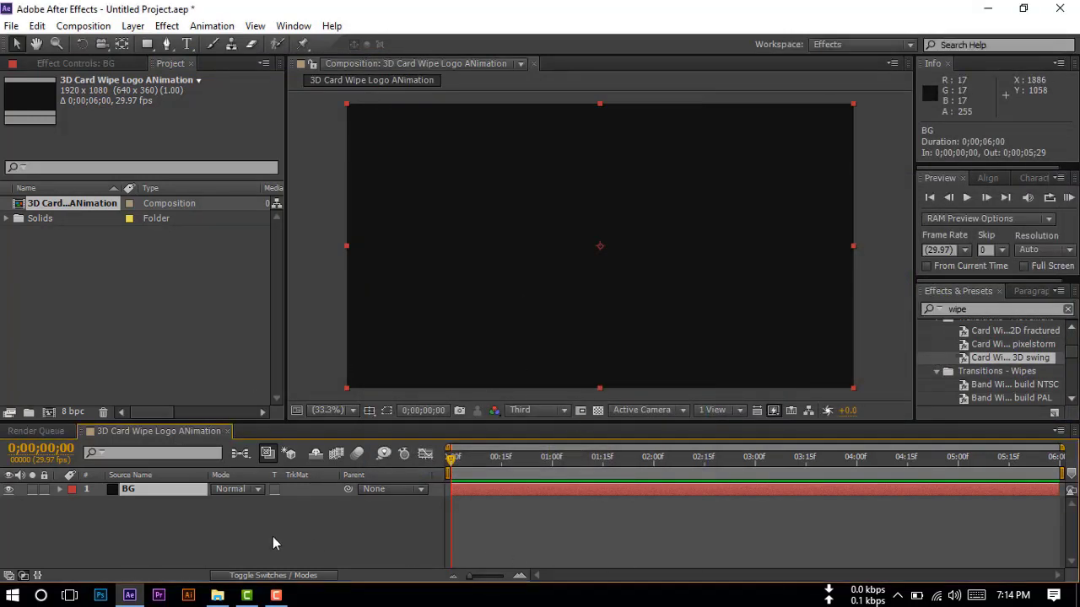
click(136, 490)
Step: Apply the Cinders background animation preset to the BG layer and preview it
scroll(959, 337, up, 5)
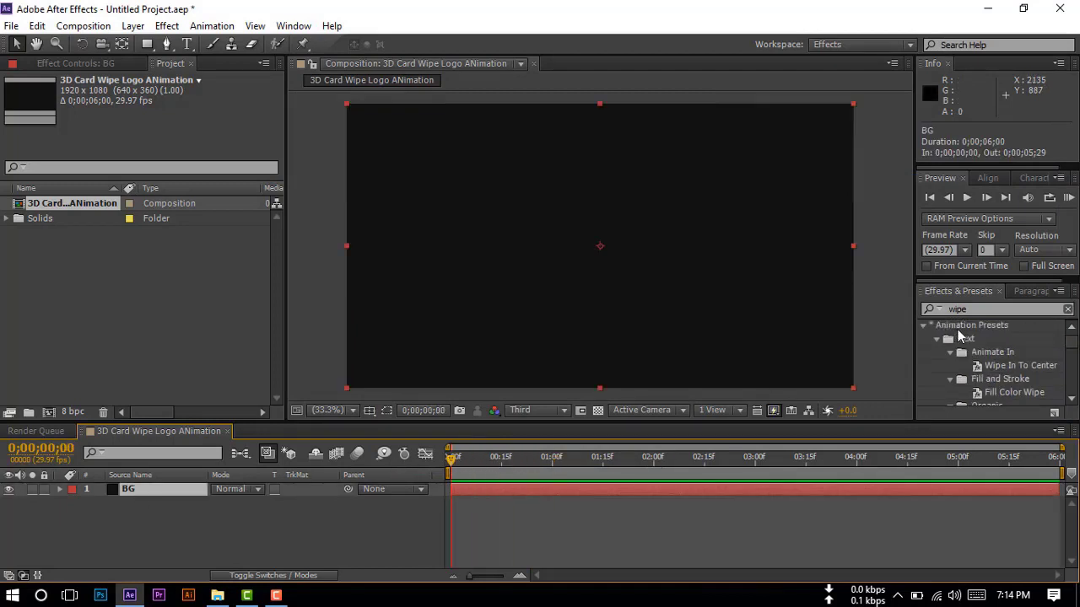
click(923, 326)
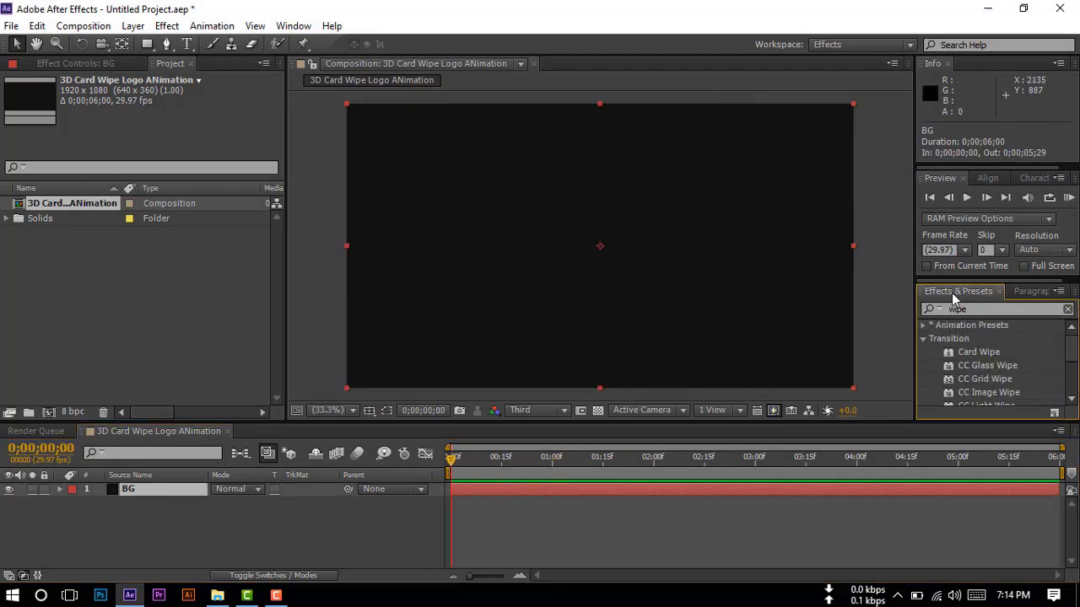
click(924, 326)
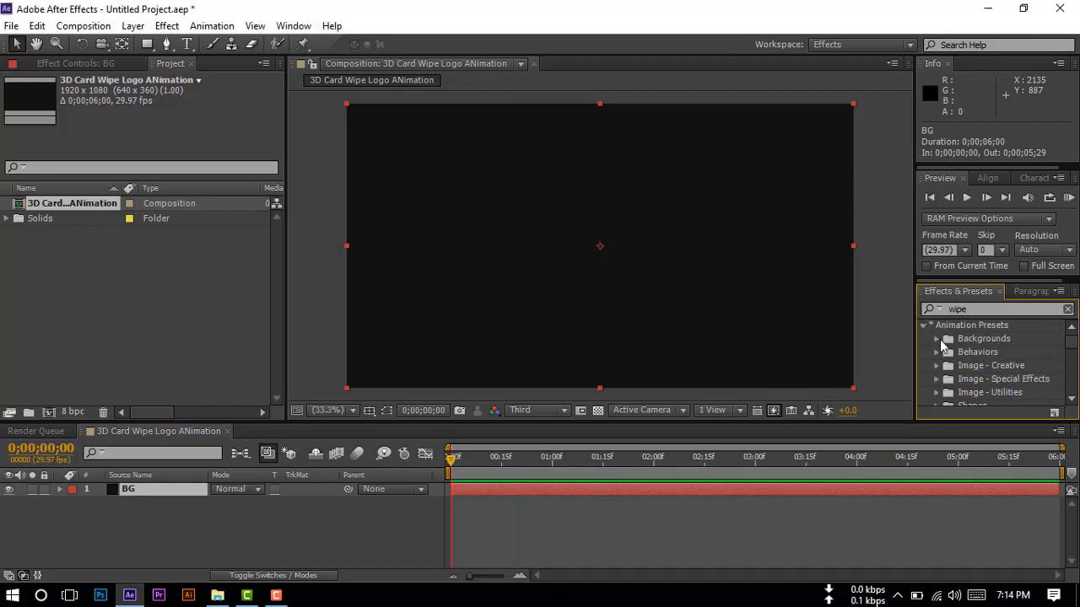
click(938, 339)
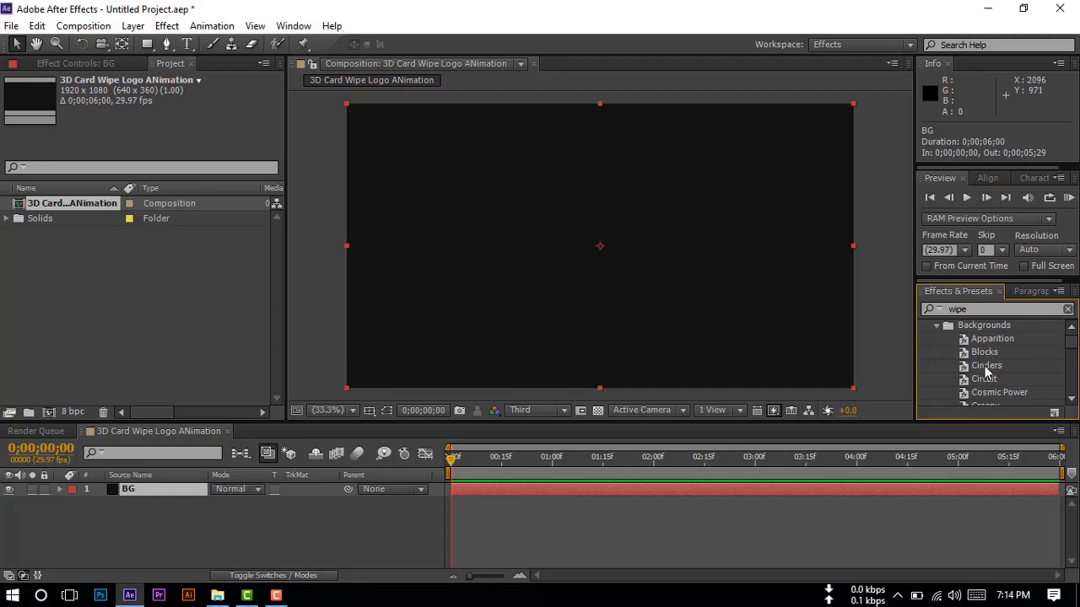
mouse_move(982, 372)
mouse_down()
mouse_move(171, 495)
mouse_move(149, 487)
mouse_up()
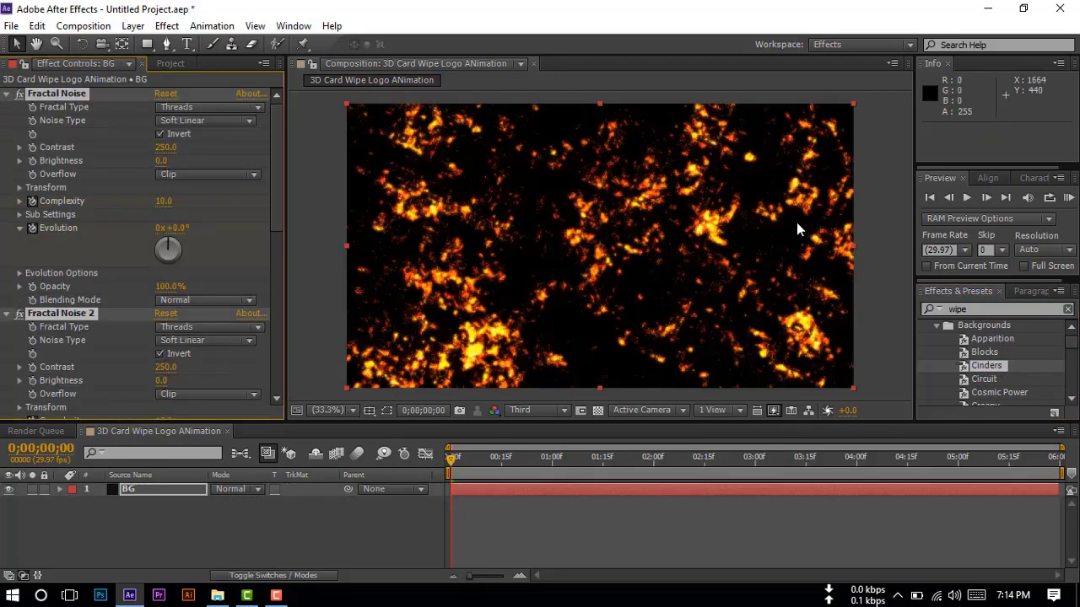
drag(452, 459, 419, 467)
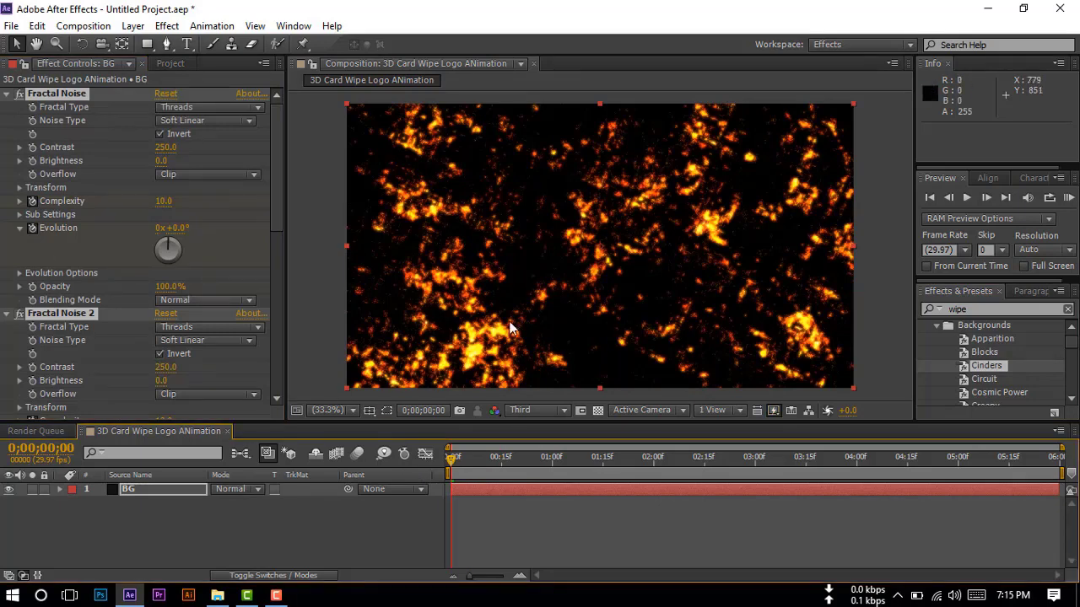
Step: Raise the Fractal Noise contrast to 450 for sparse embers, then deselect BG
drag(164, 148, 236, 153)
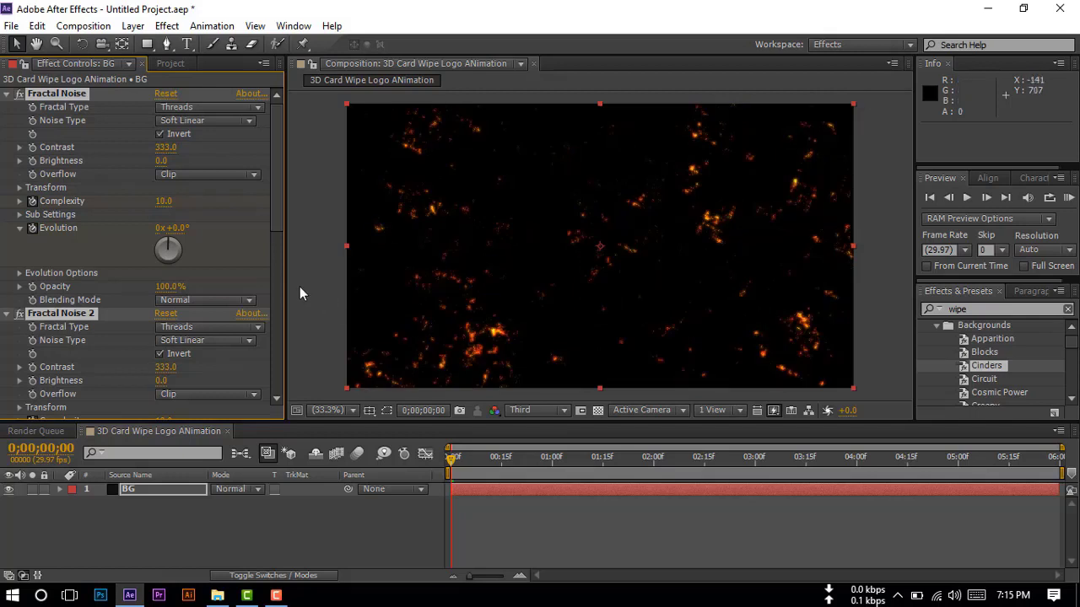
drag(165, 152, 245, 147)
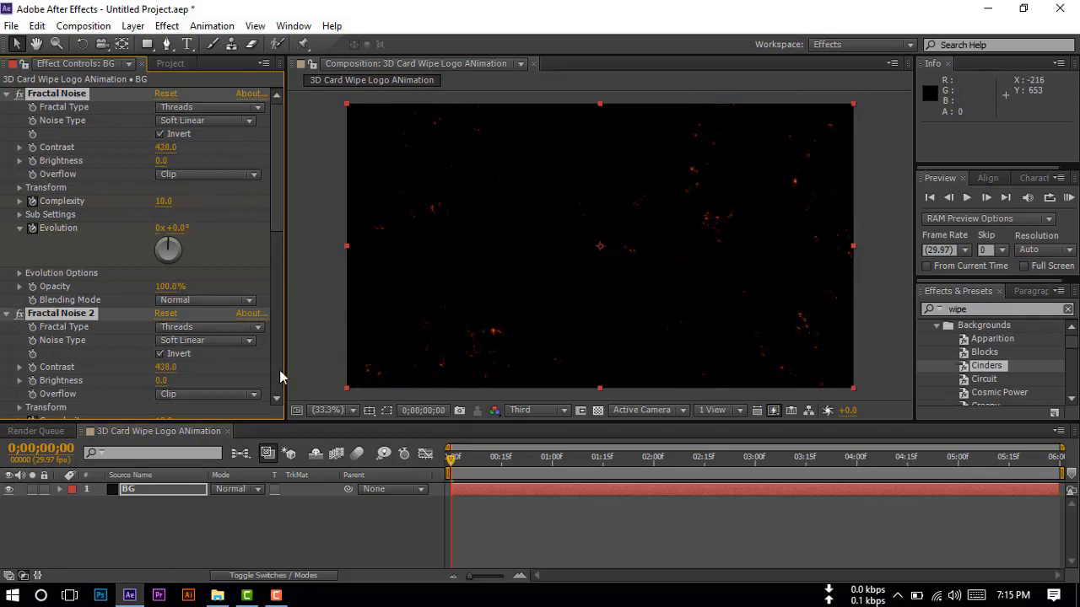
drag(165, 147, 172, 146)
drag(452, 458, 731, 460)
drag(531, 460, 429, 468)
click(153, 511)
click(133, 491)
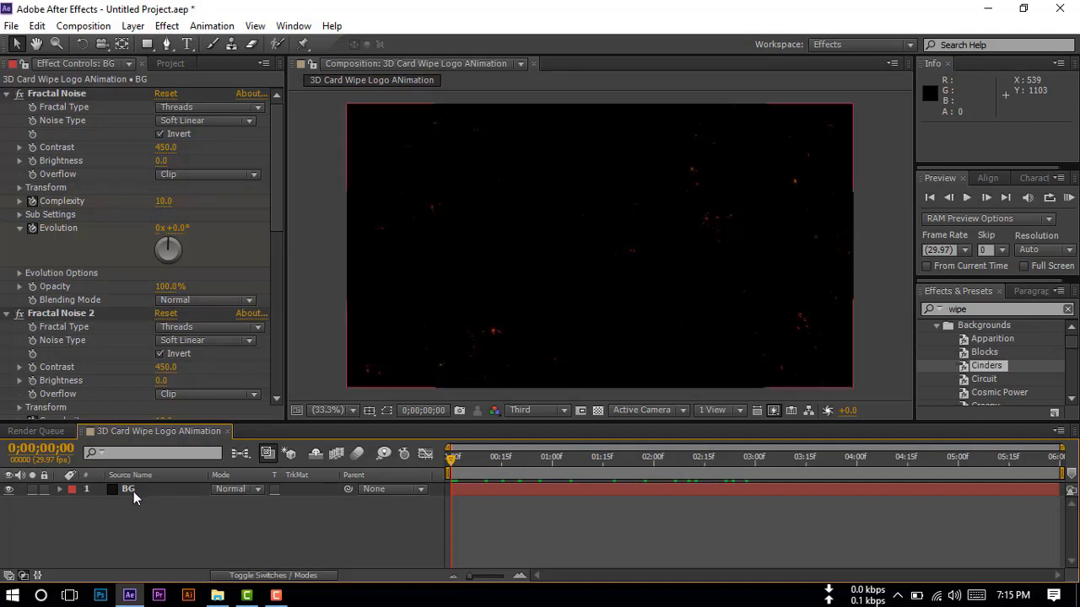
click(142, 512)
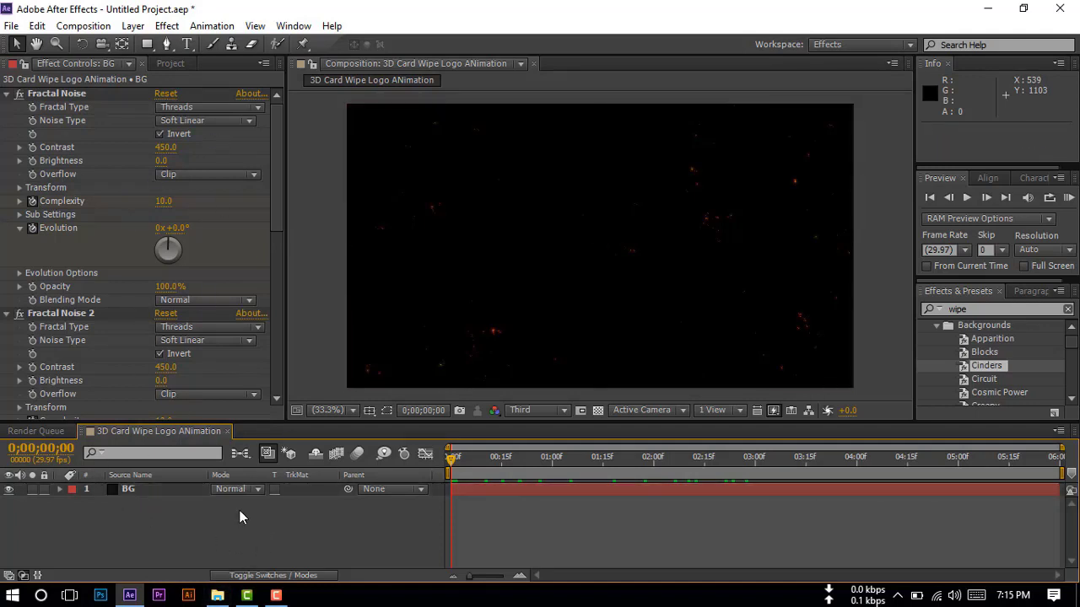
Step: Import Shield Logo.png from File Explorer and place it as a layer above BG
click(218, 595)
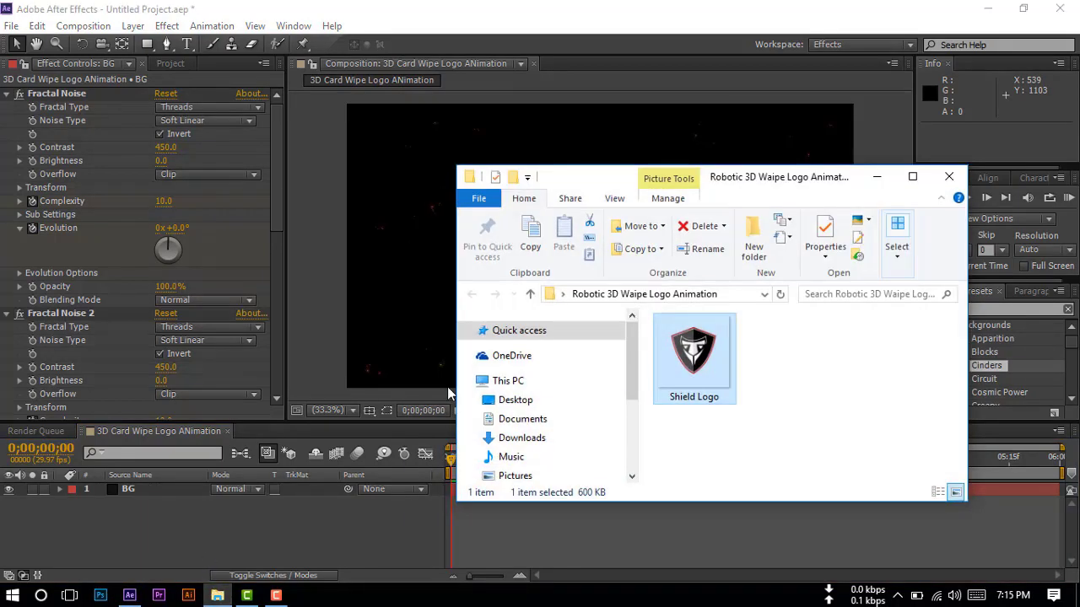
mouse_move(703, 358)
mouse_down()
mouse_move(233, 518)
mouse_move(150, 514)
mouse_up()
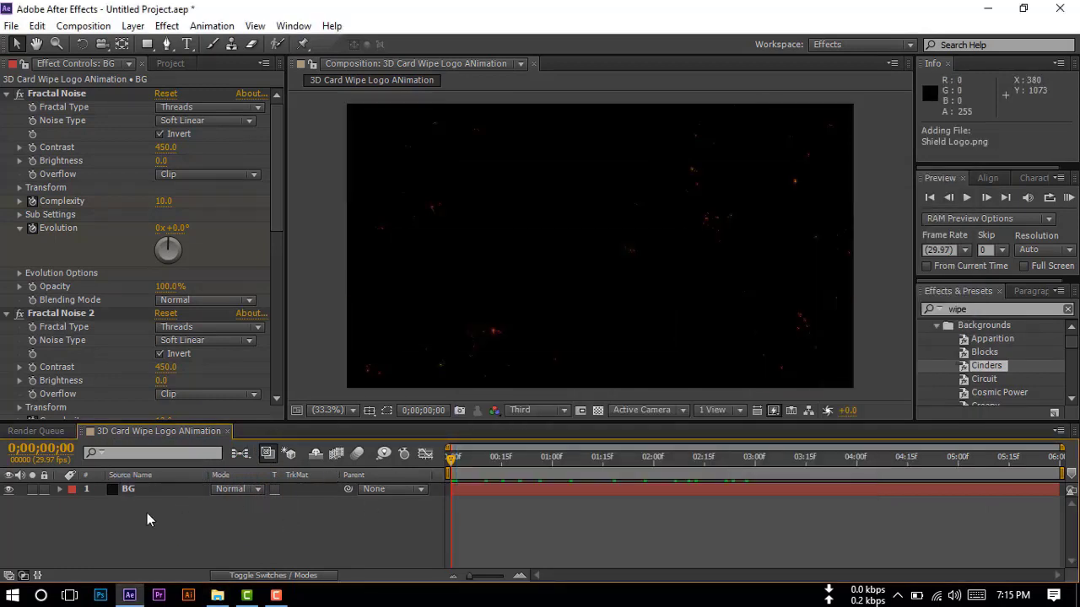
click(164, 63)
click(120, 256)
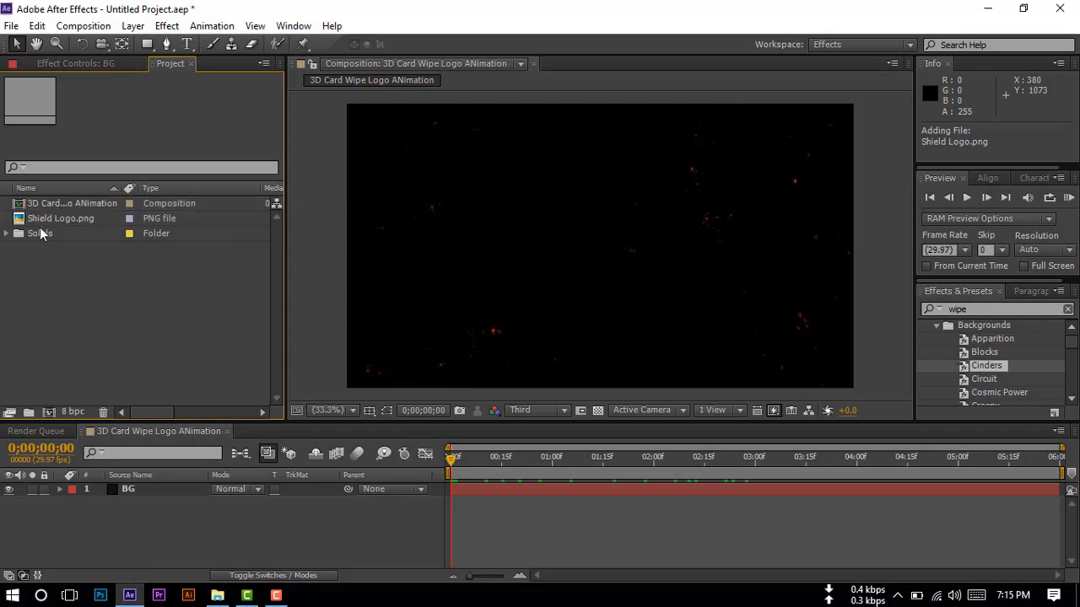
click(43, 219)
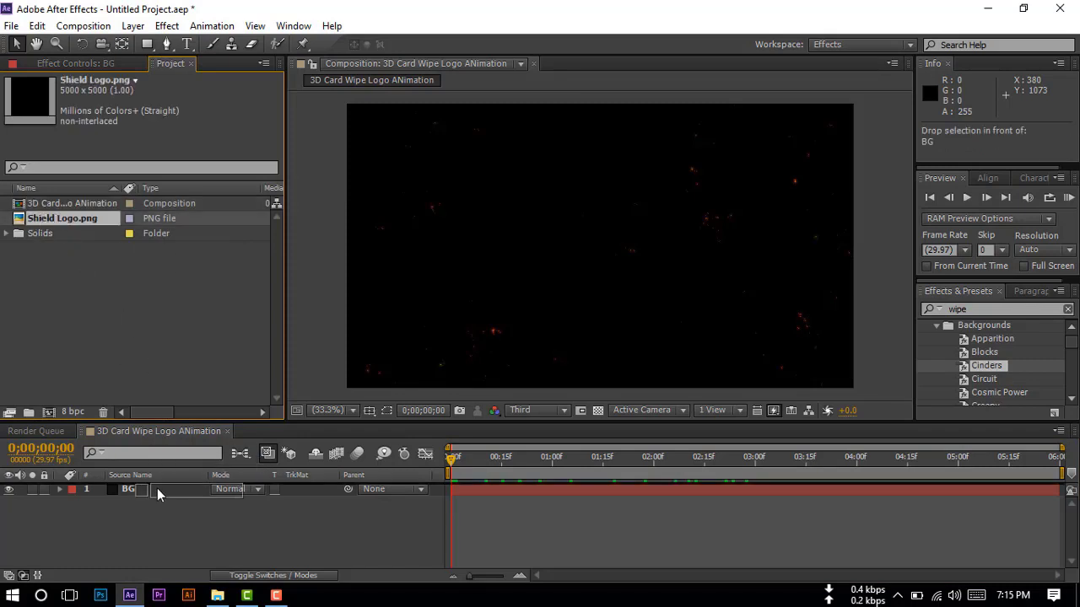
drag(43, 219, 145, 492)
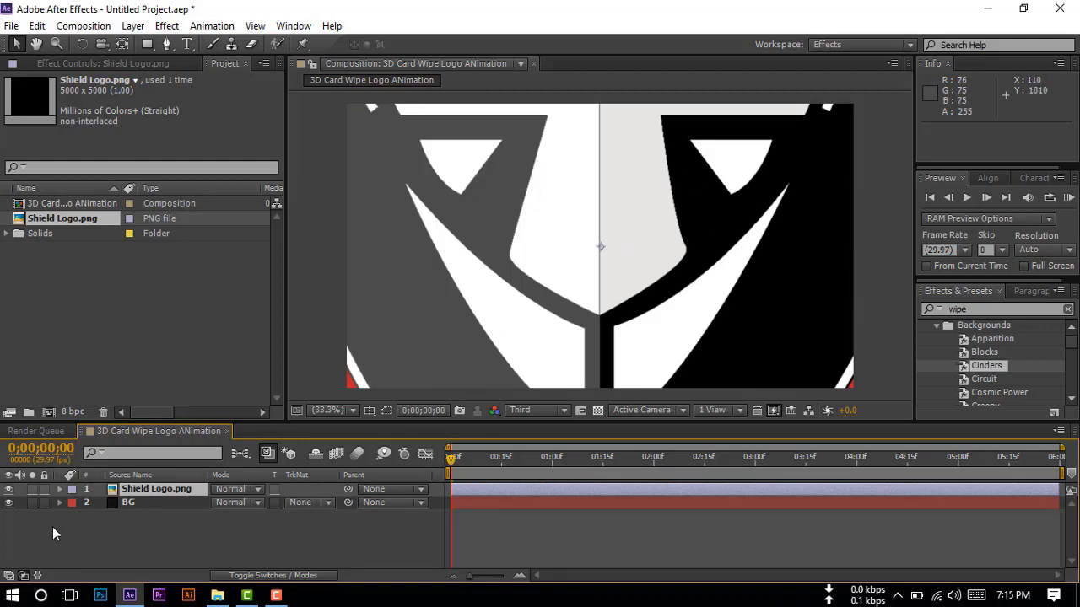
Step: Scale the Shield Logo.png layer to 15%
click(146, 496)
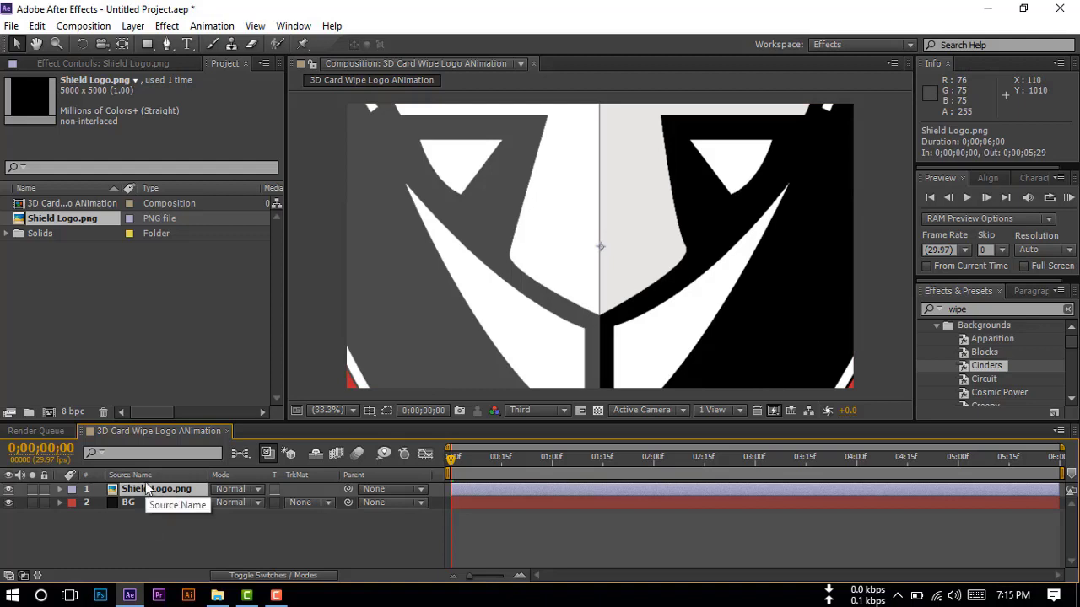
key(s)
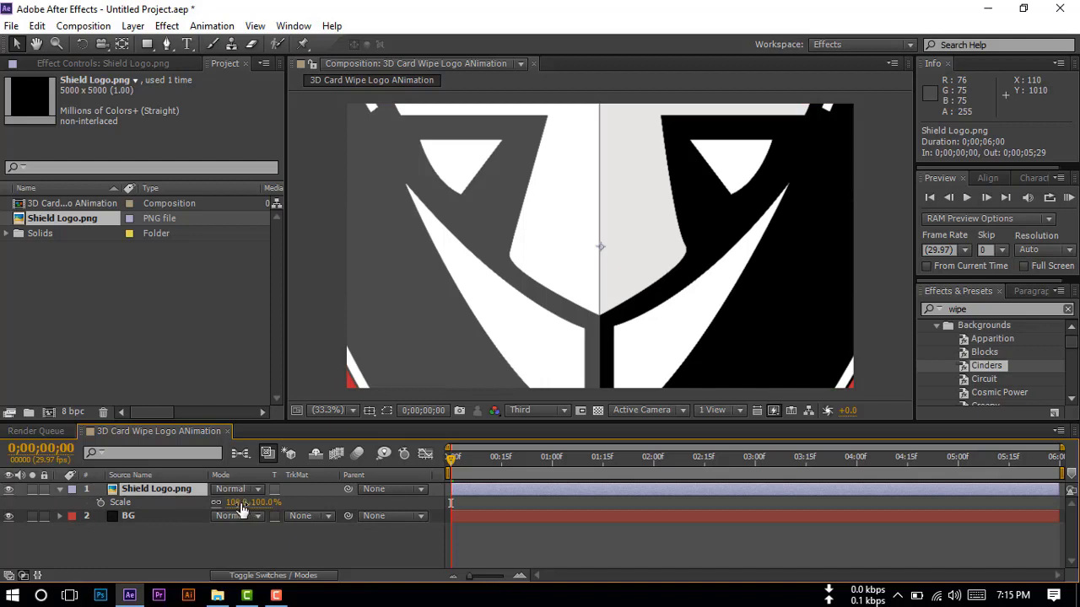
click(239, 504)
key(Return)
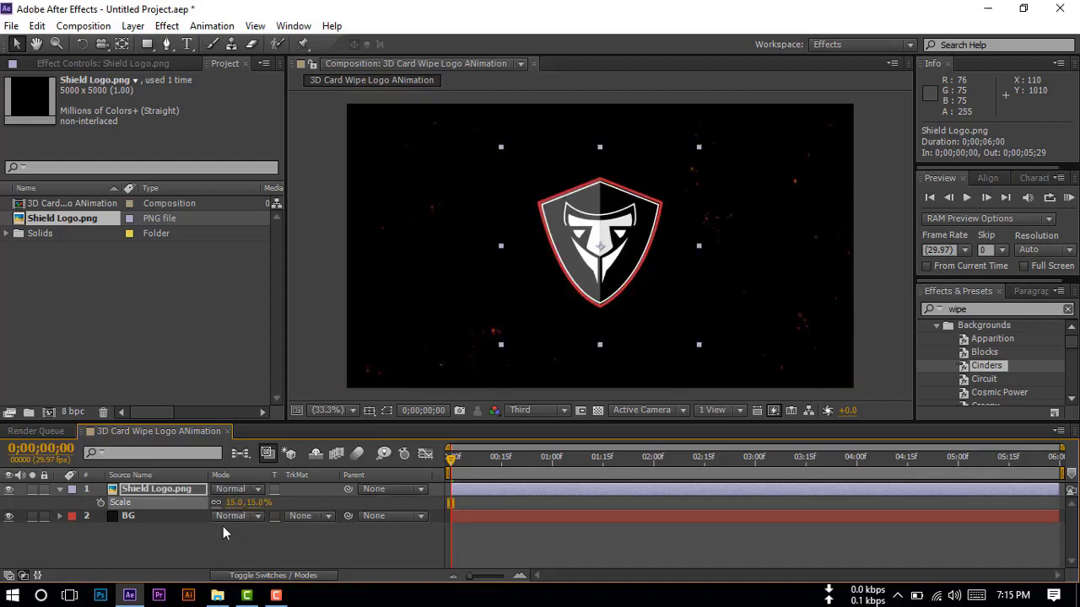
click(185, 535)
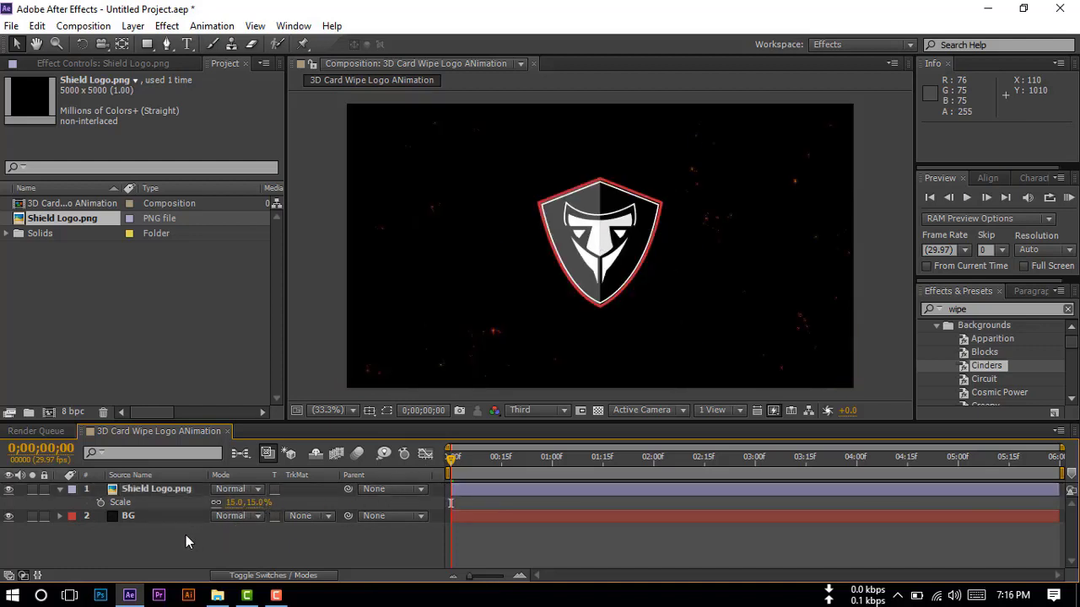
click(58, 490)
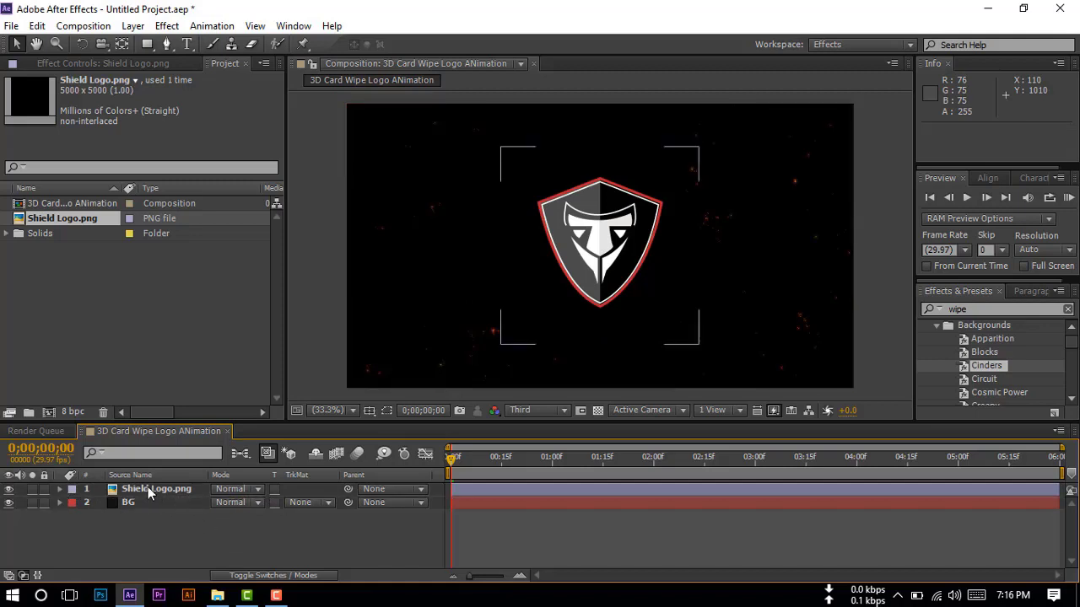
click(451, 463)
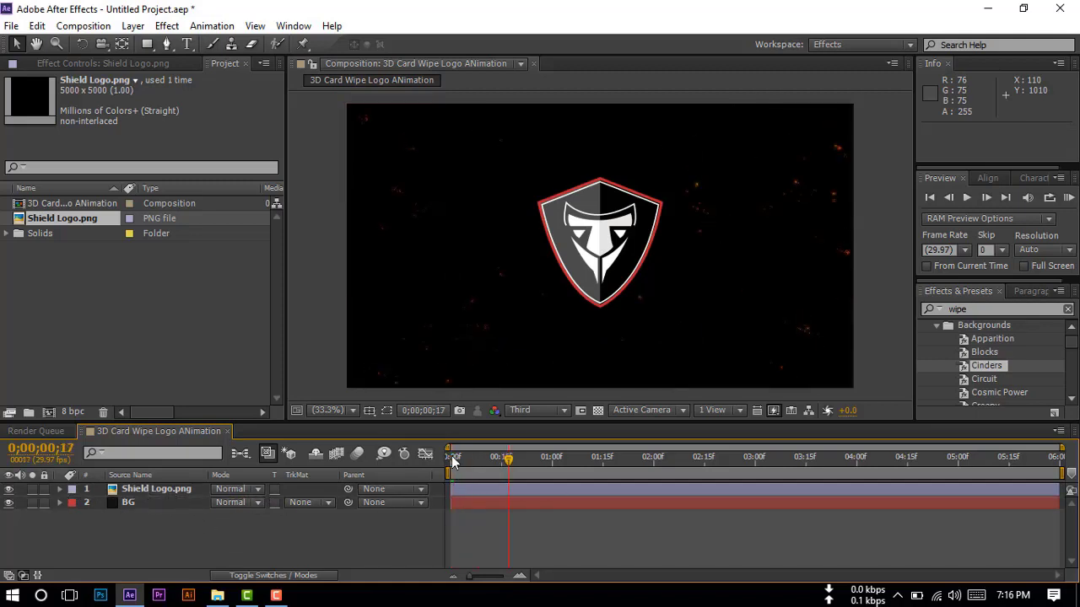
click(452, 456)
click(139, 489)
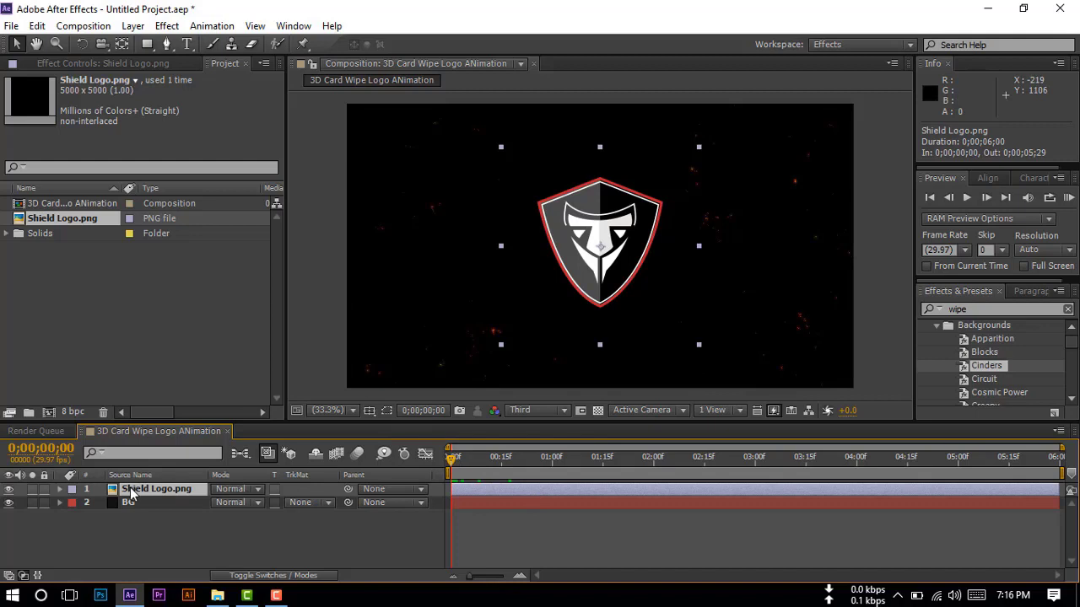
key(s)
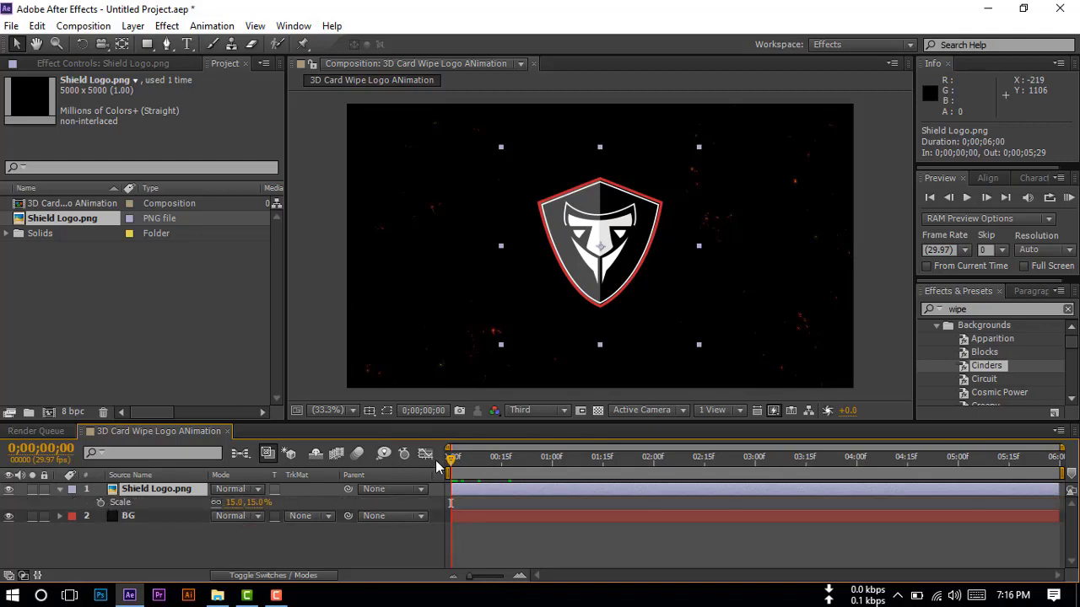
Step: Keyframe the logo's Scale from 50% at 0;00 down to 15% at 2;15
drag(452, 464, 703, 470)
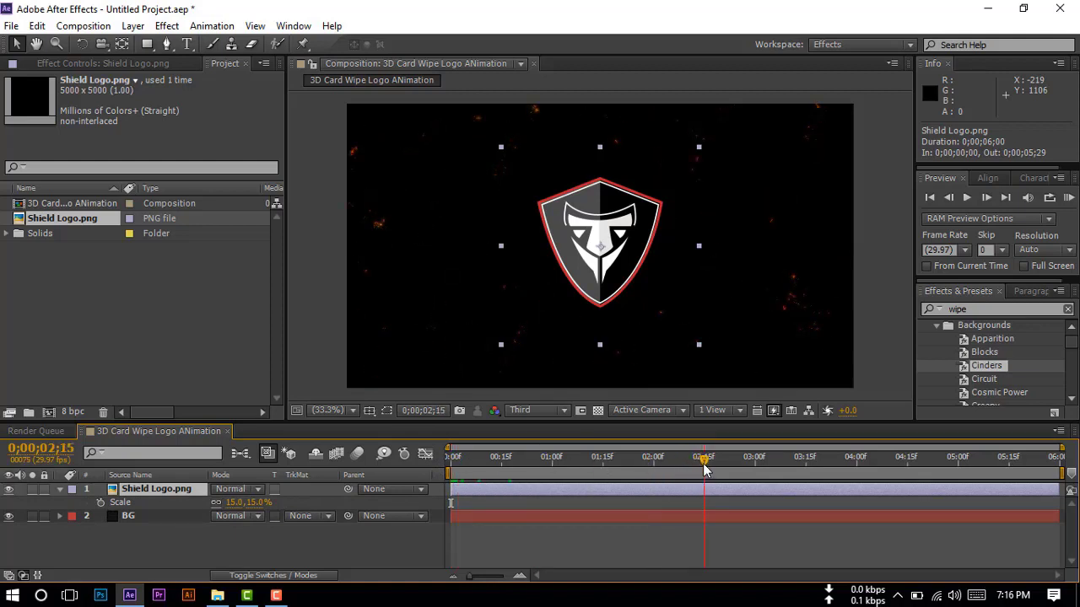
key(Home)
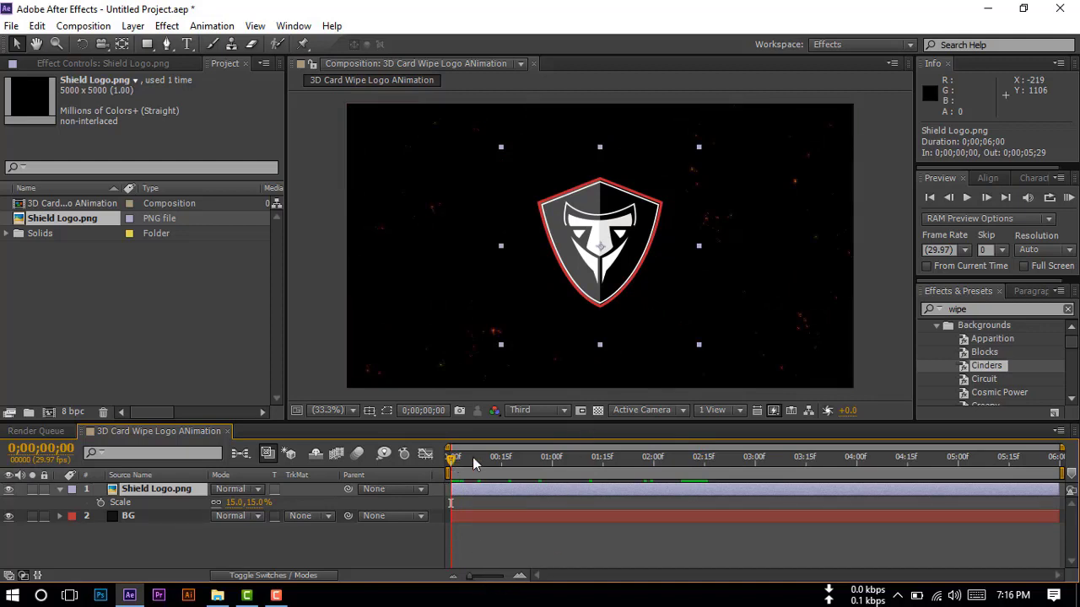
mouse_move(474, 464)
mouse_down()
mouse_move(758, 481)
mouse_move(708, 491)
mouse_up()
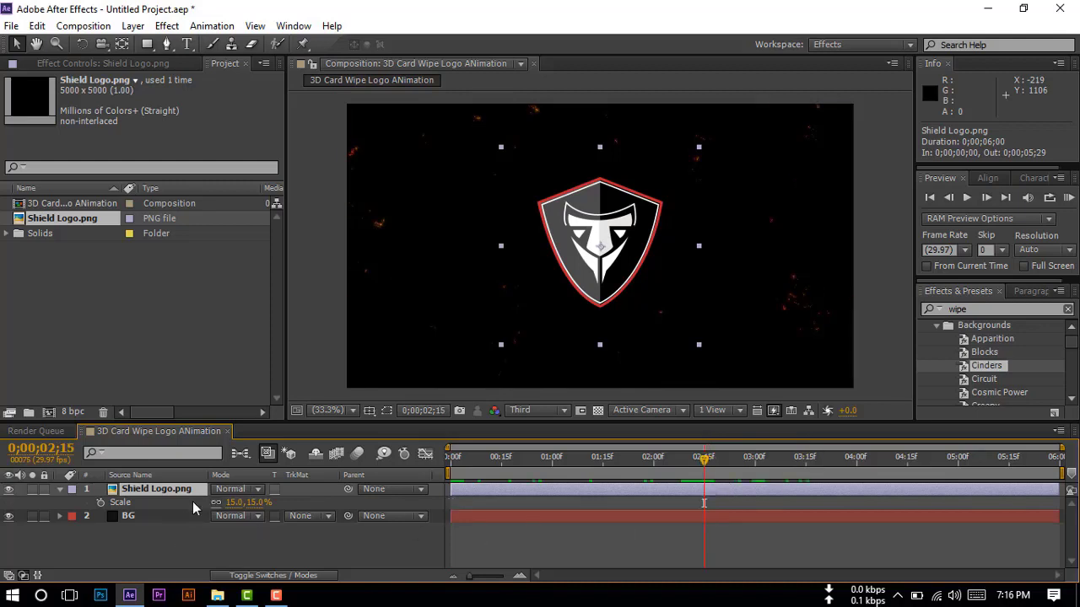
click(100, 503)
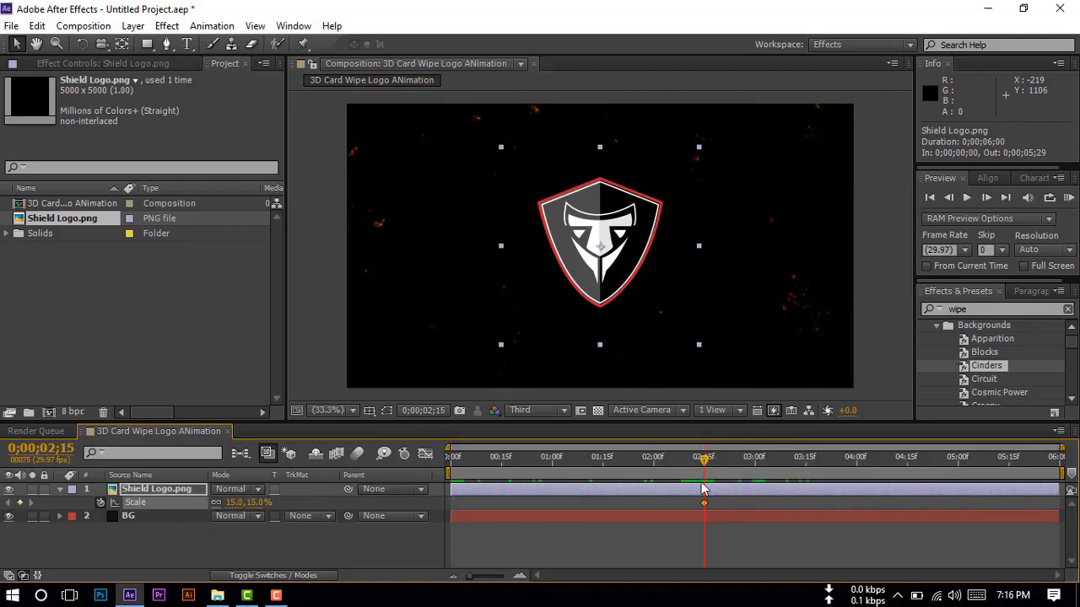
key(Home)
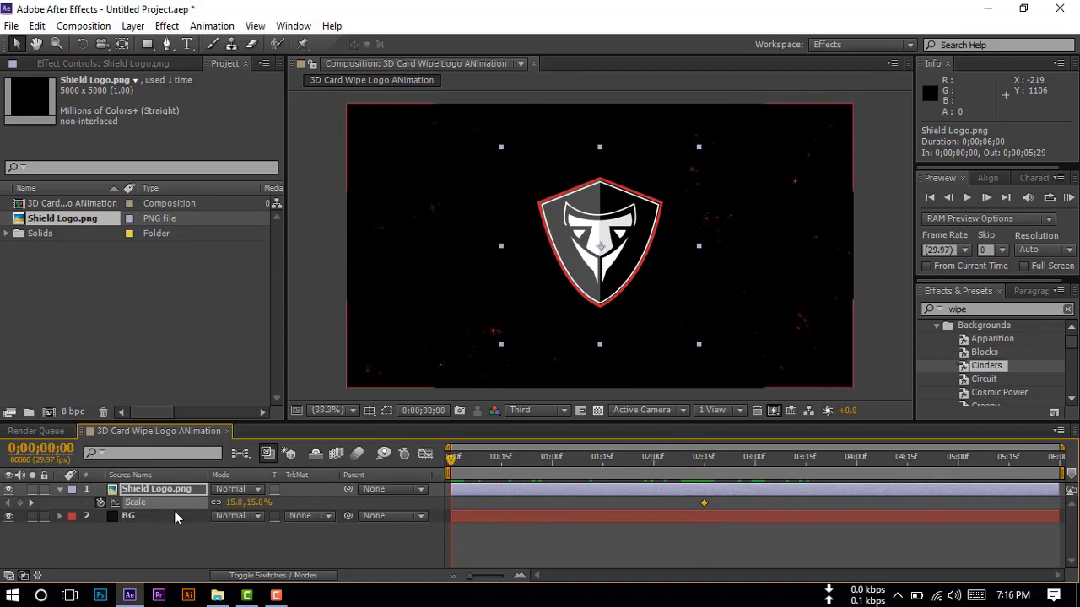
click(230, 502)
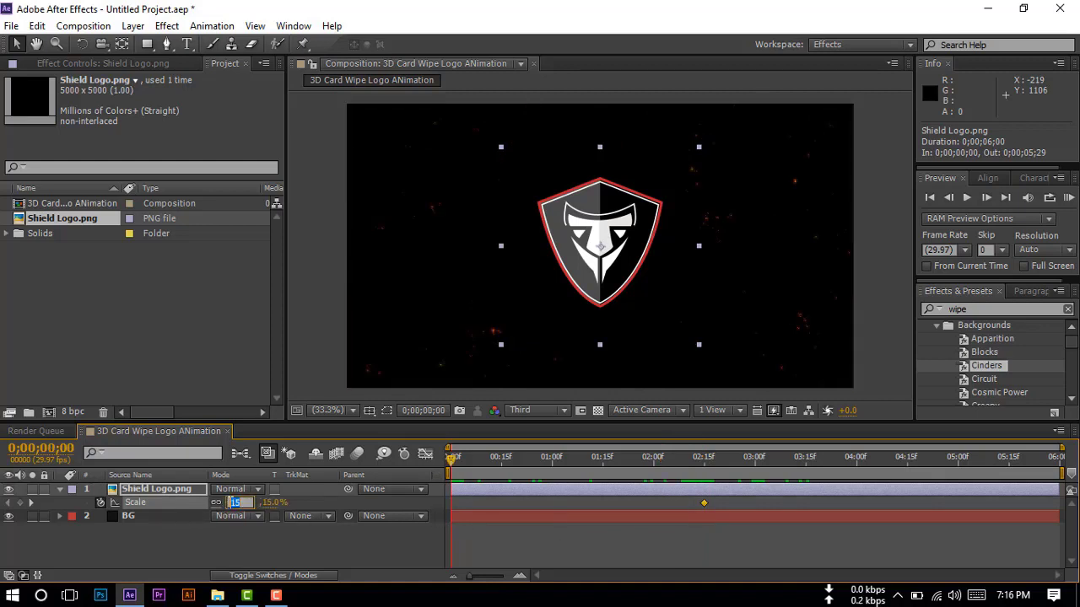
text(50)
key(Return)
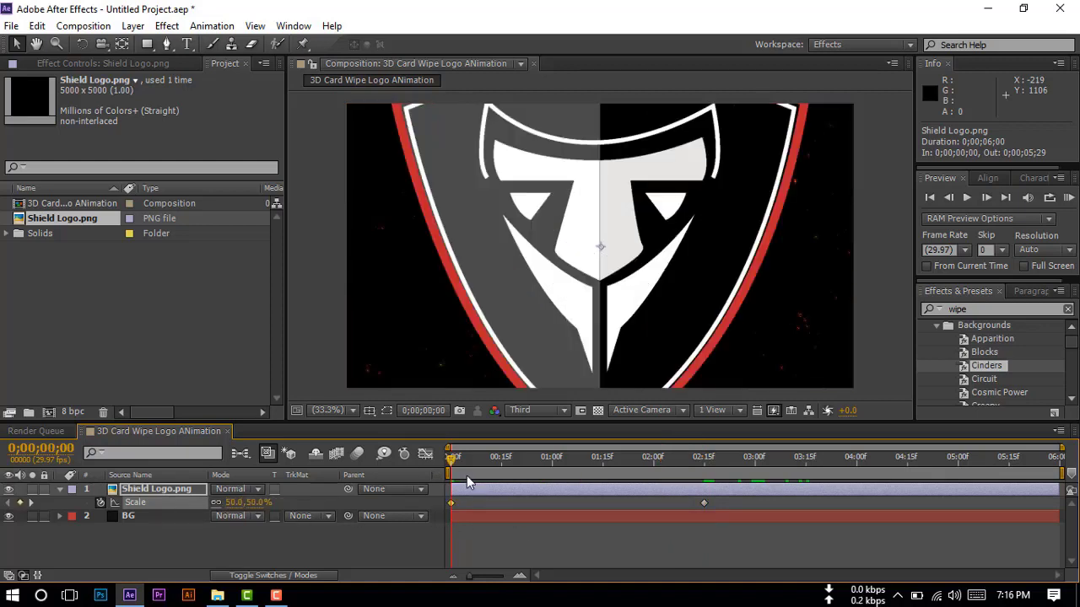
mouse_move(452, 463)
mouse_down()
mouse_move(696, 453)
mouse_move(570, 478)
mouse_up()
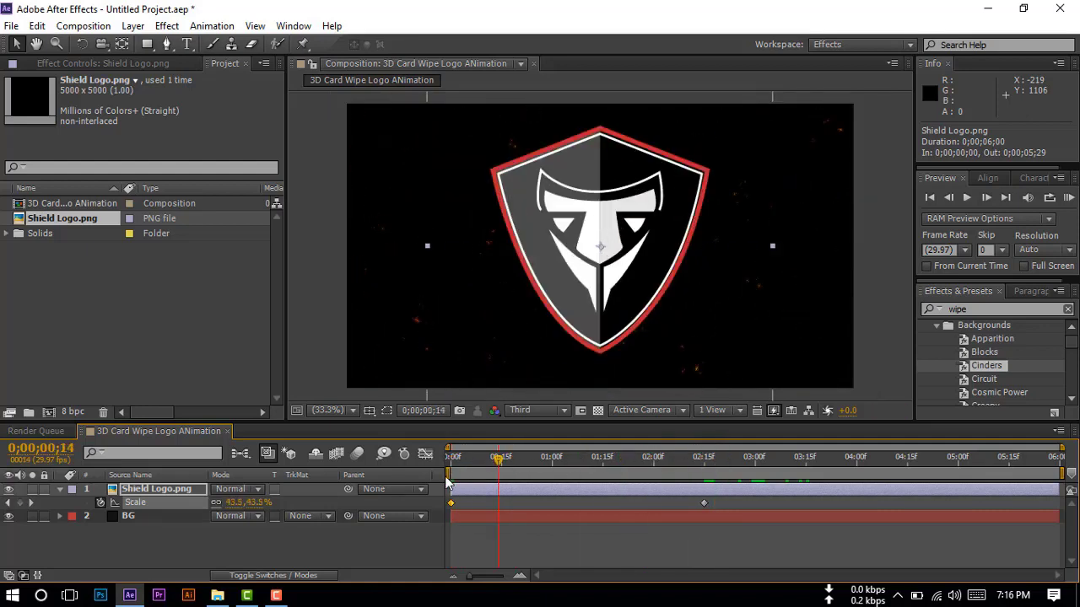
key(Home)
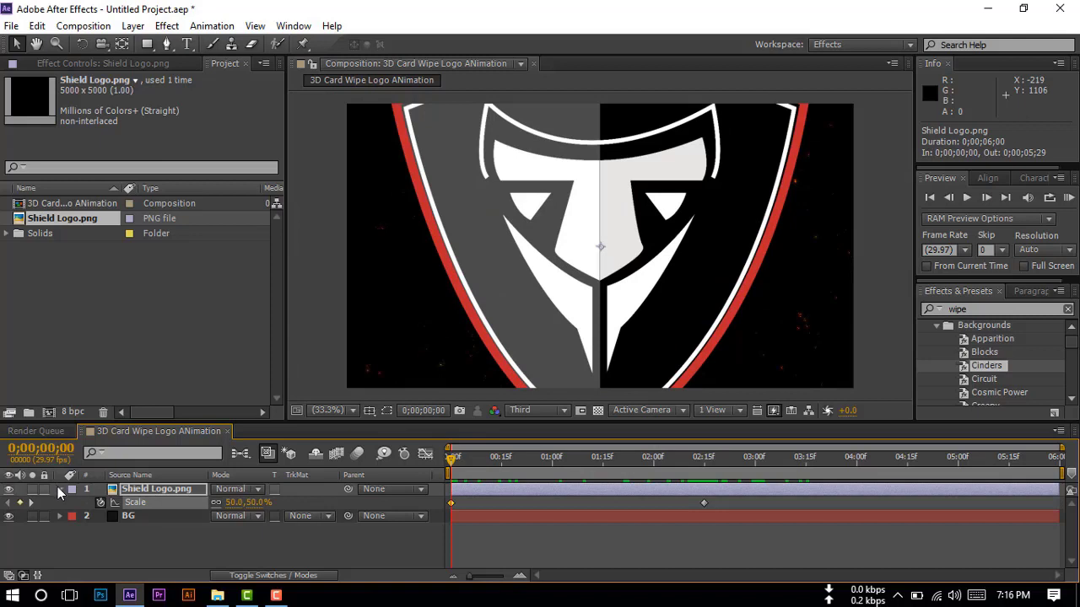
click(59, 490)
Step: Search presets for 'wipe' and drop Card Wipe 3D swing onto Shield Logo.png
click(164, 529)
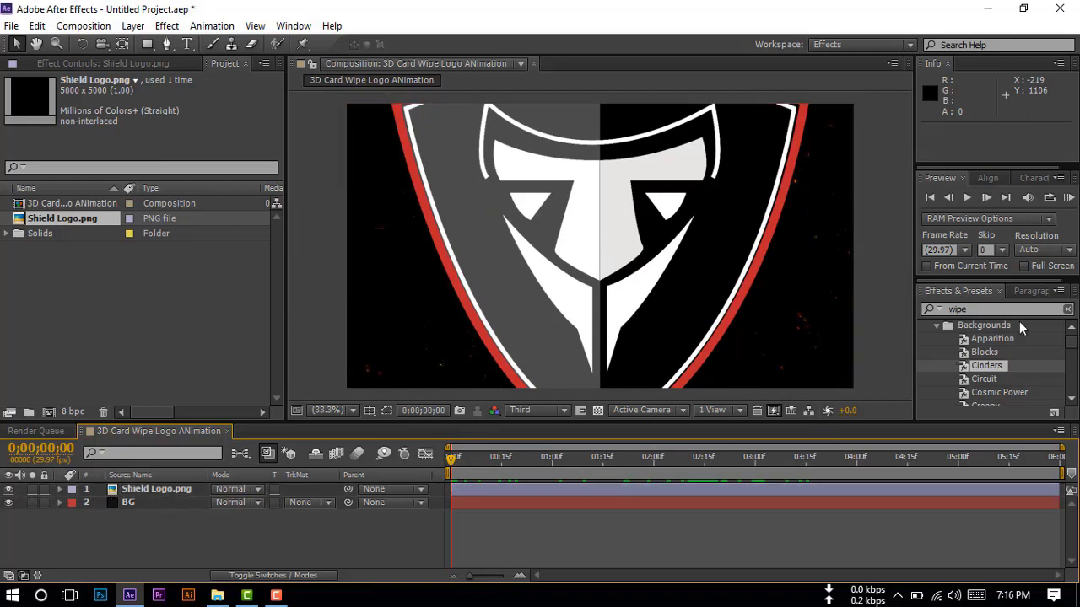
click(981, 310)
text(wipe)
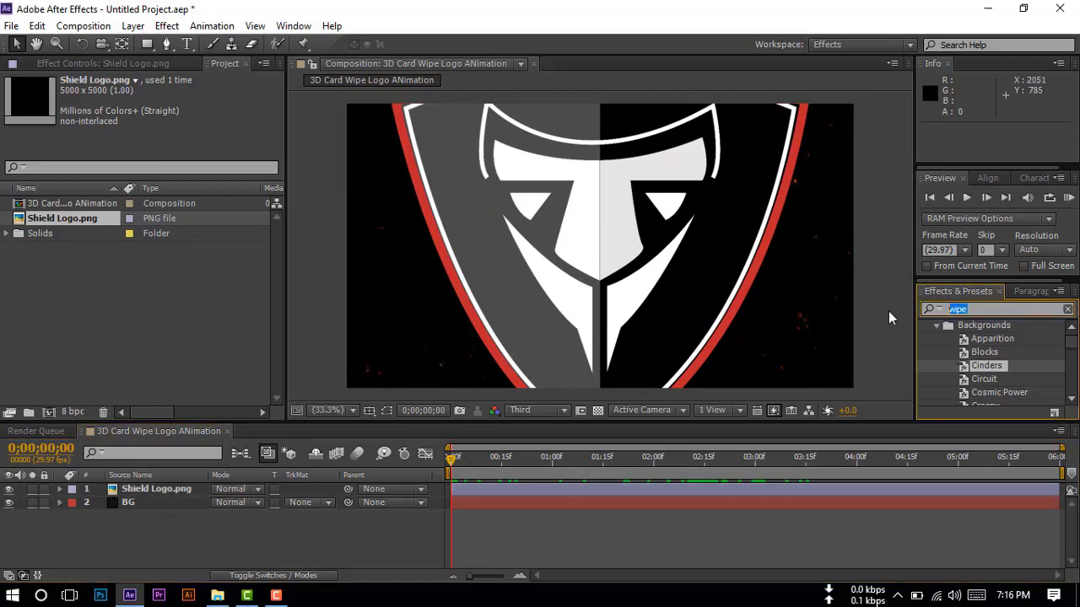
text(wip)
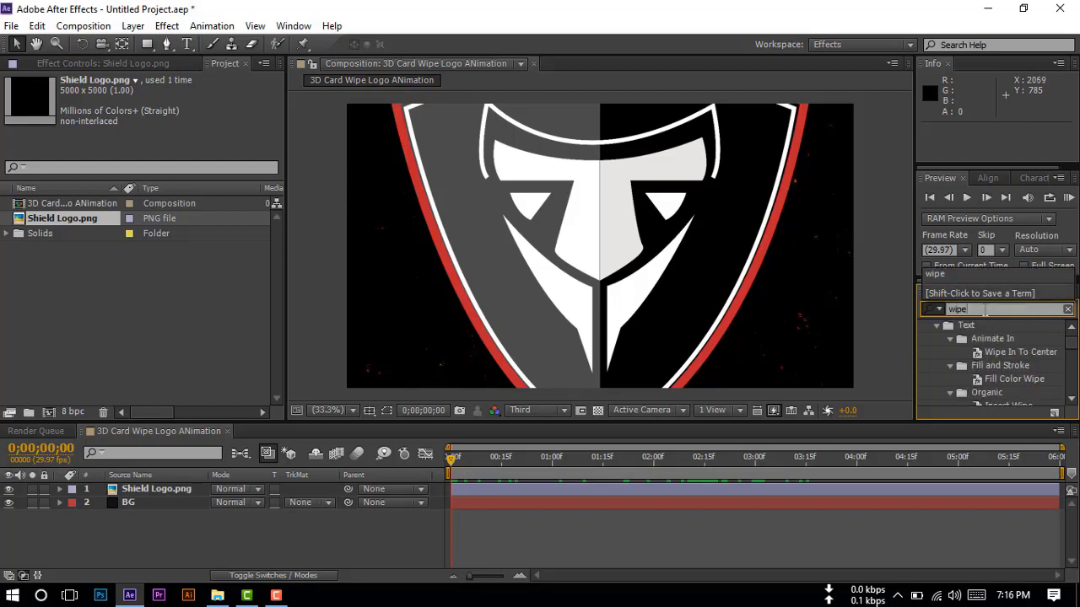
scroll(998, 371, down, 3)
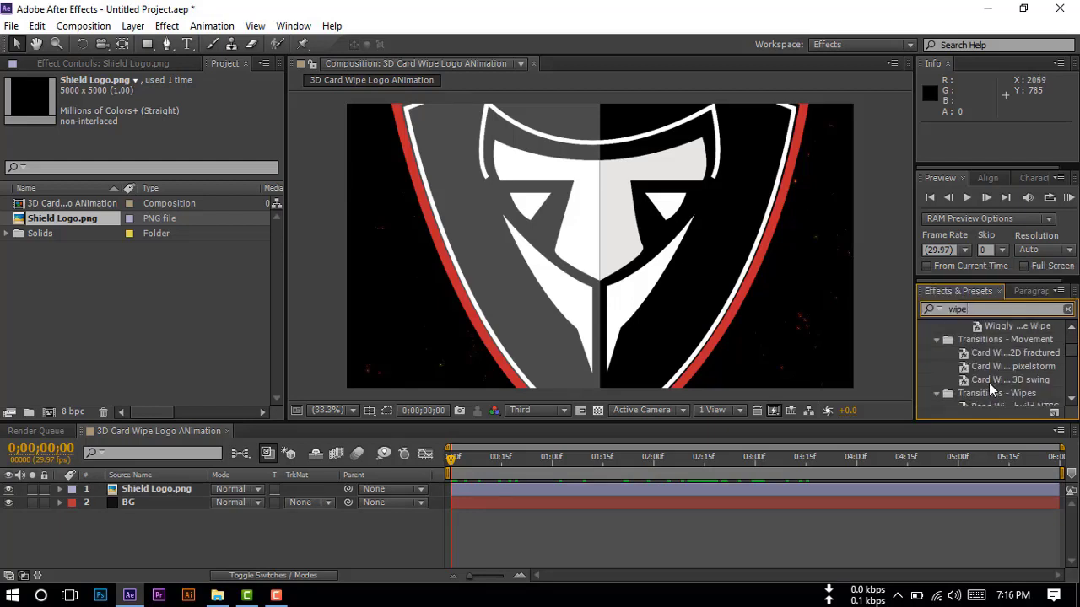
drag(991, 384, 992, 381)
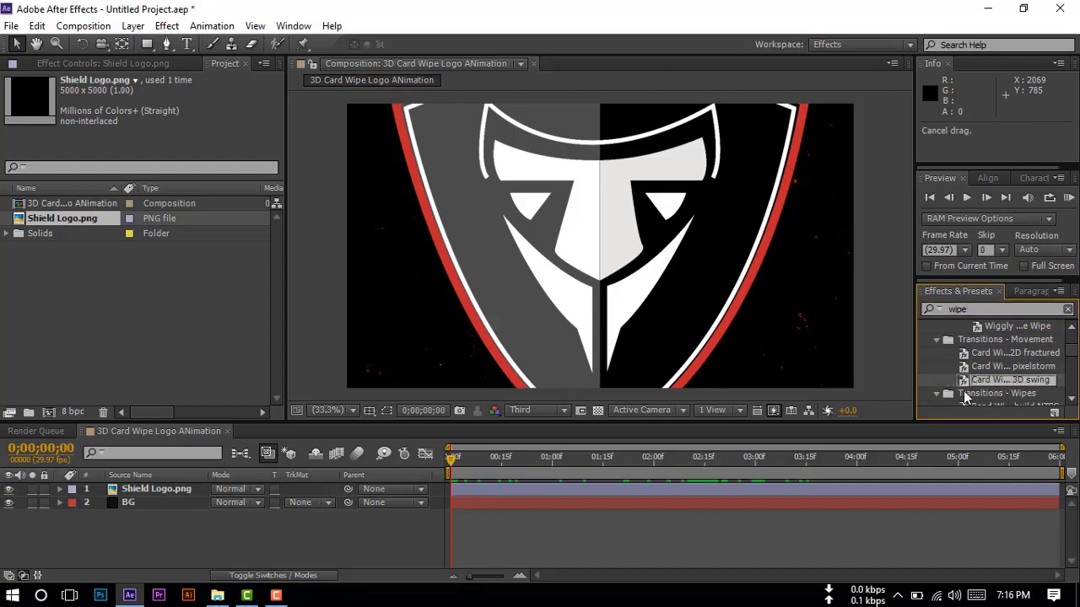
drag(966, 398, 128, 491)
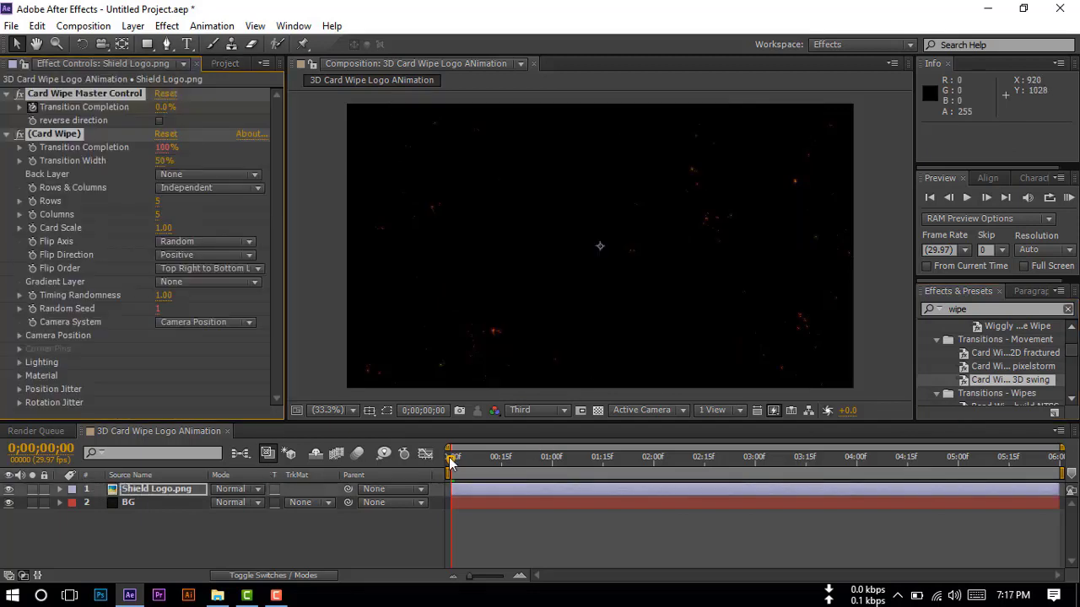
Step: Preview the card wipe animation on the shield logo
drag(451, 463, 638, 469)
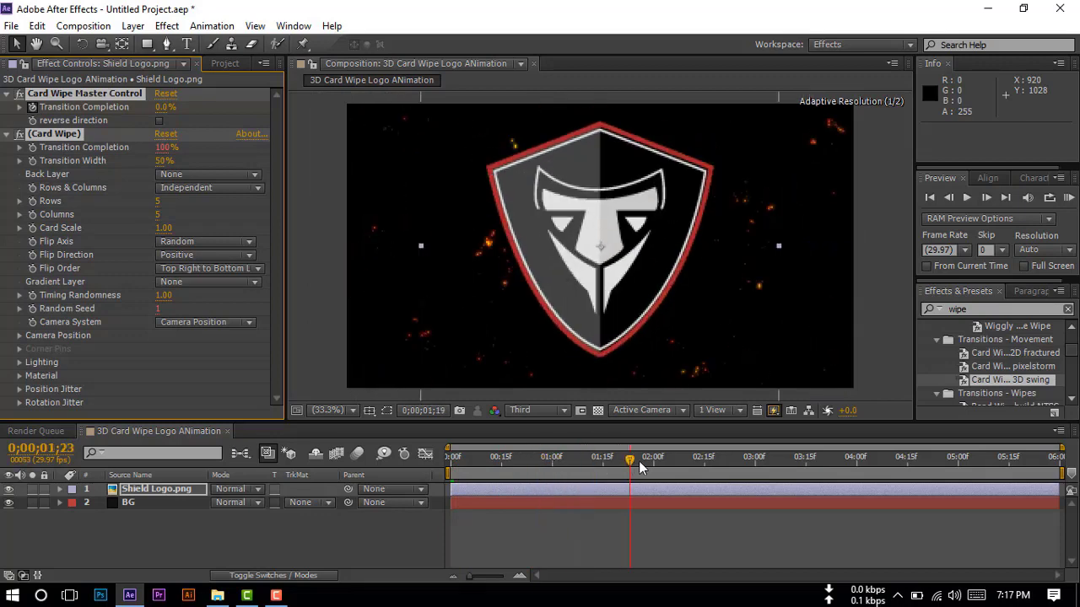
drag(638, 469, 447, 474)
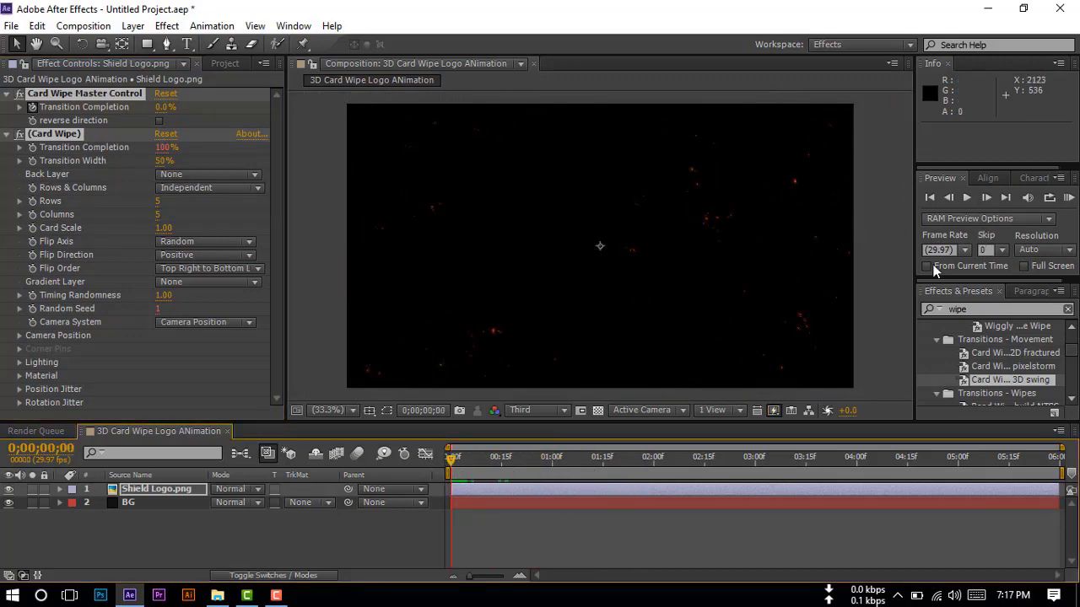
click(1070, 198)
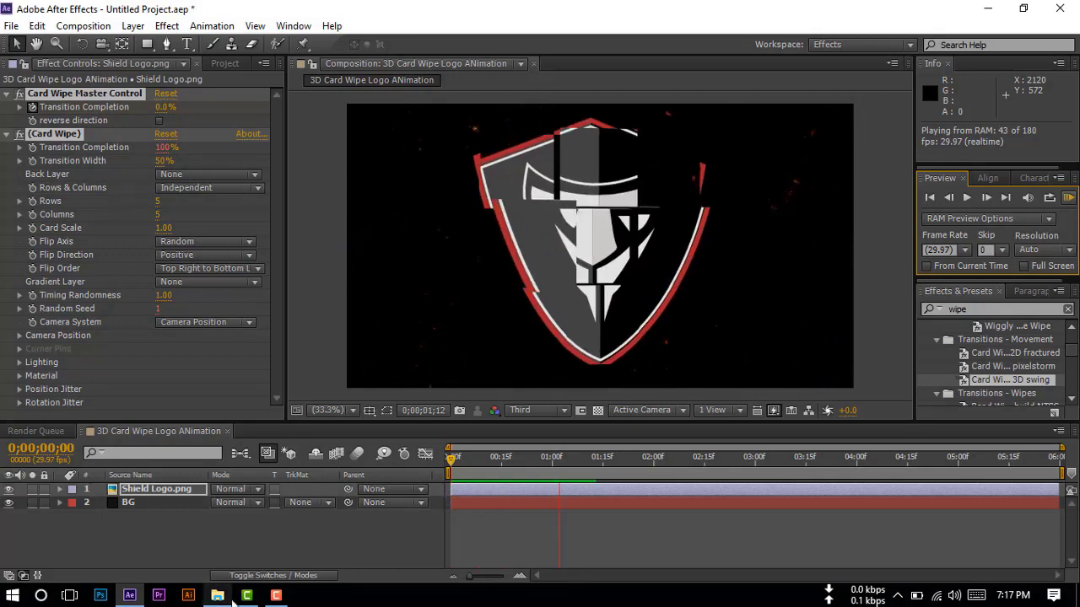
click(275, 596)
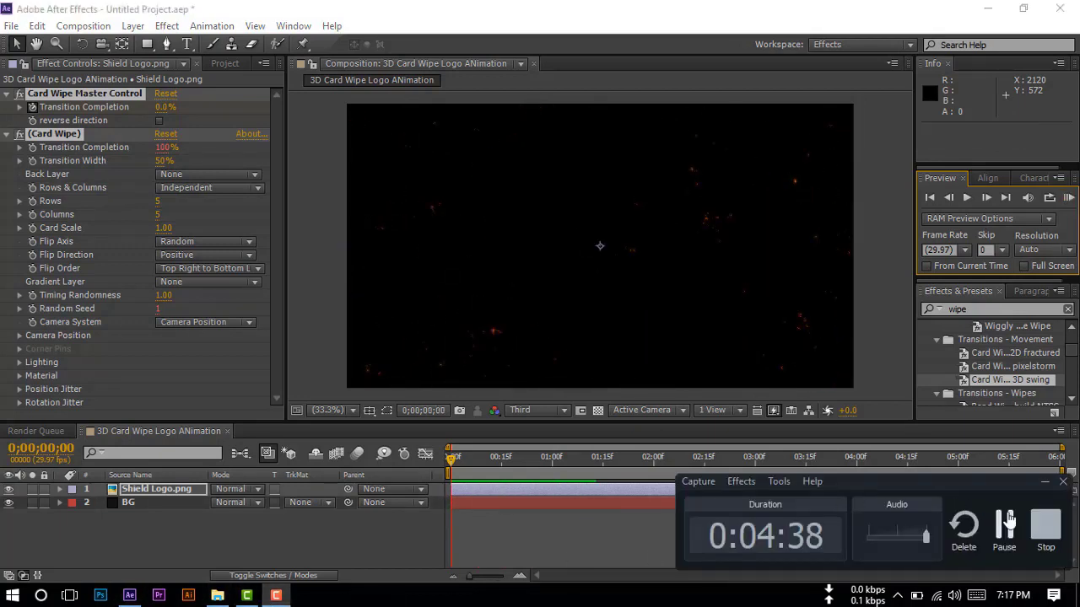
click(567, 557)
click(461, 464)
drag(462, 464, 552, 466)
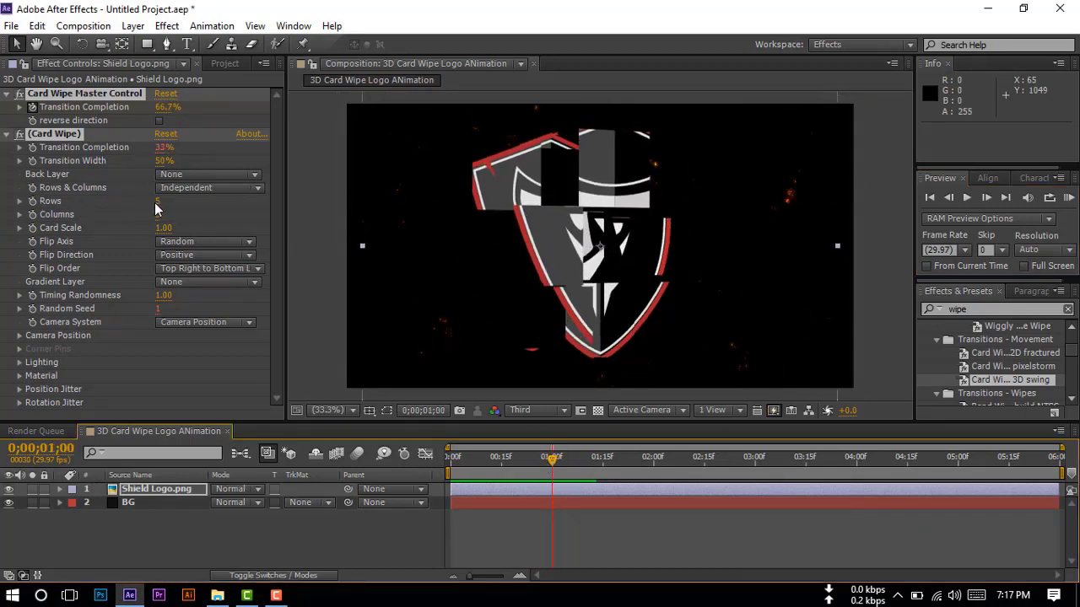
Step: Set Card Wipe Rows and Columns to 12 each and review the denser grid
click(158, 204)
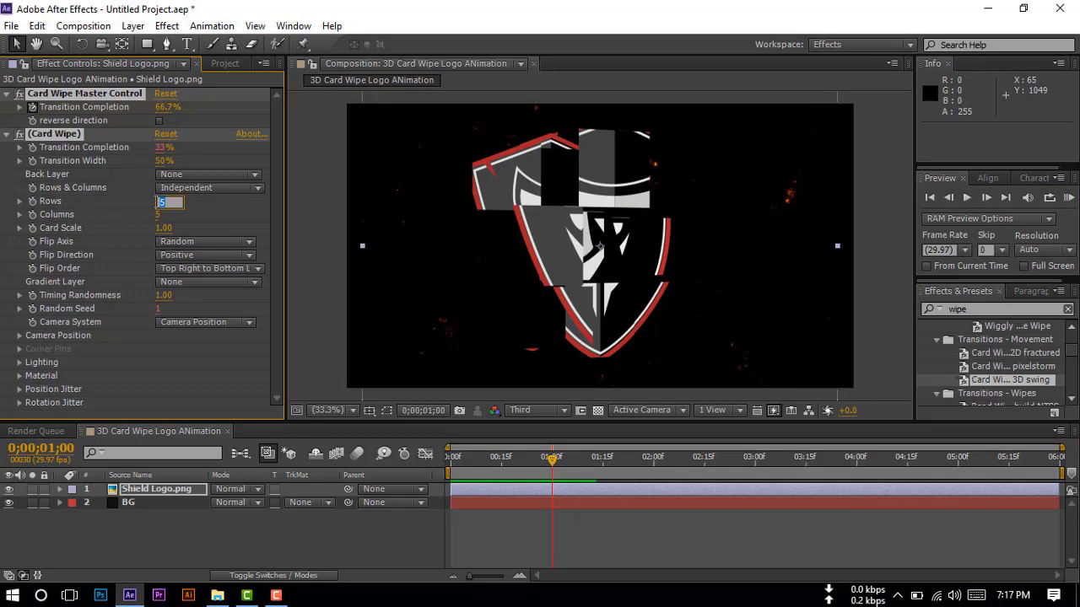
text(12)
key(Tab)
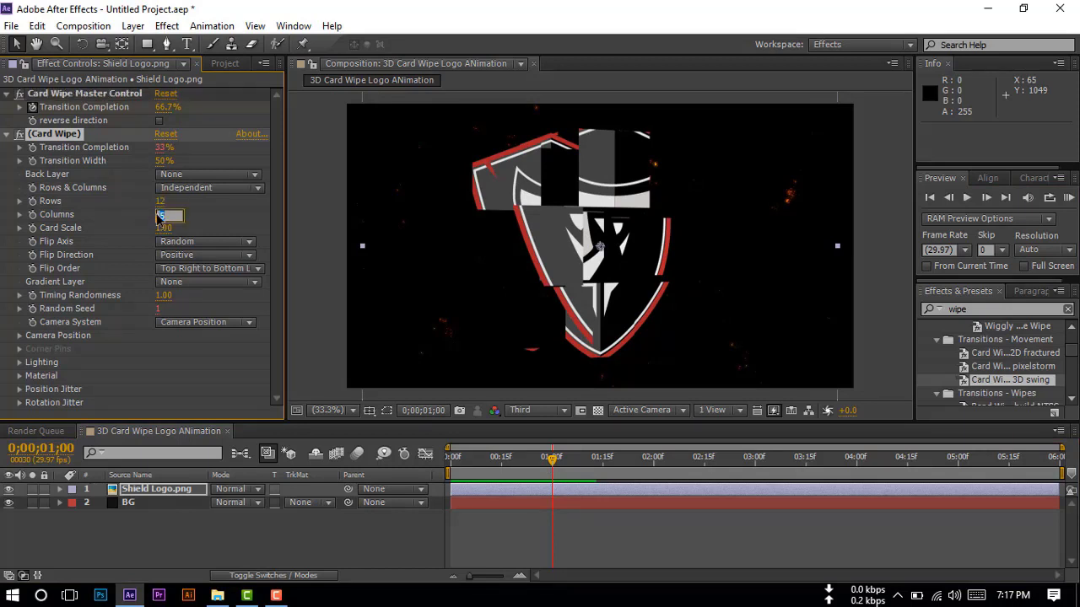
text(12)
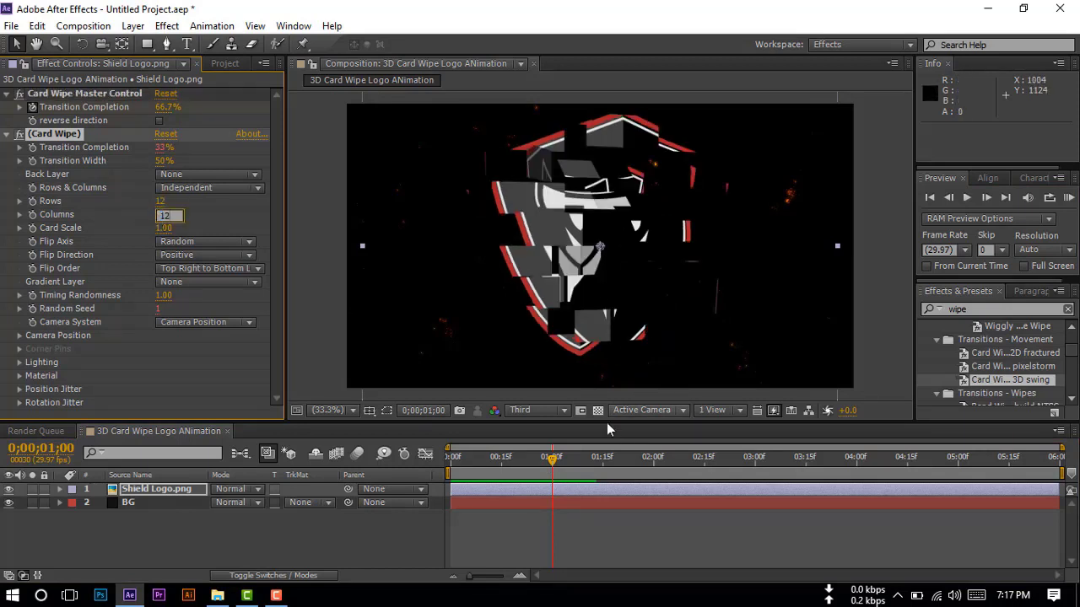
mouse_move(553, 470)
mouse_down()
mouse_move(626, 459)
mouse_move(520, 488)
mouse_move(518, 476)
mouse_move(543, 473)
mouse_move(483, 480)
mouse_move(552, 478)
mouse_move(500, 477)
mouse_up()
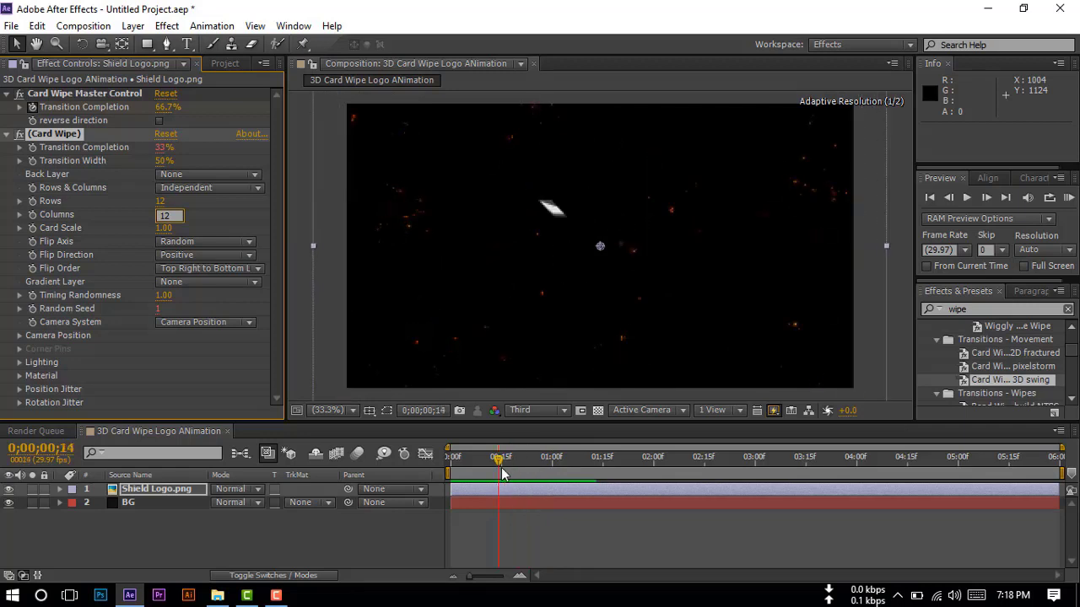
Step: Turn on the 3D Layer switch for Shield Logo.png and check the wipe
click(240, 487)
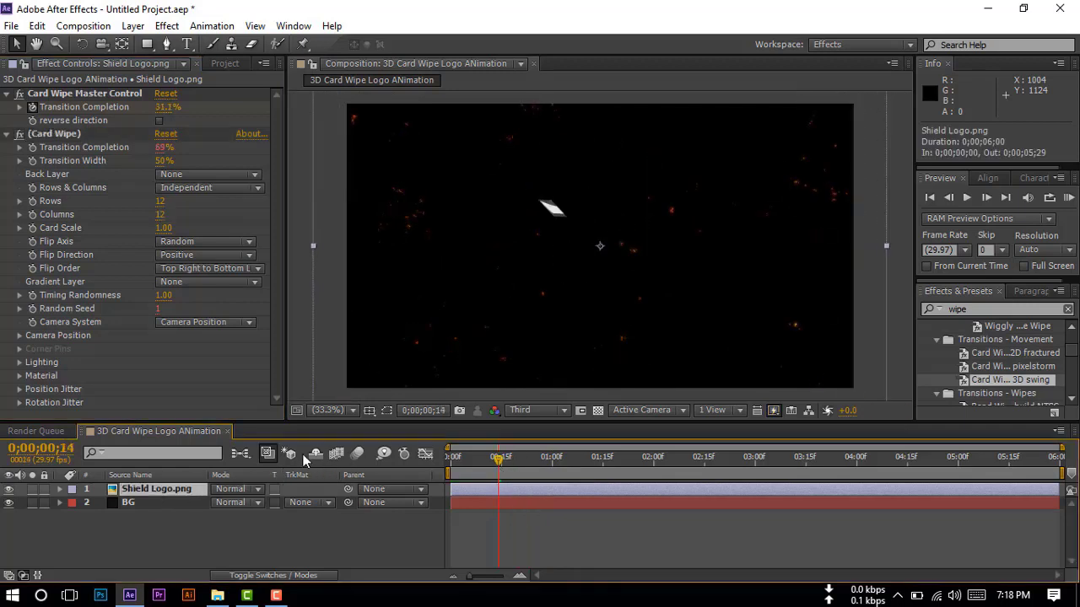
click(287, 577)
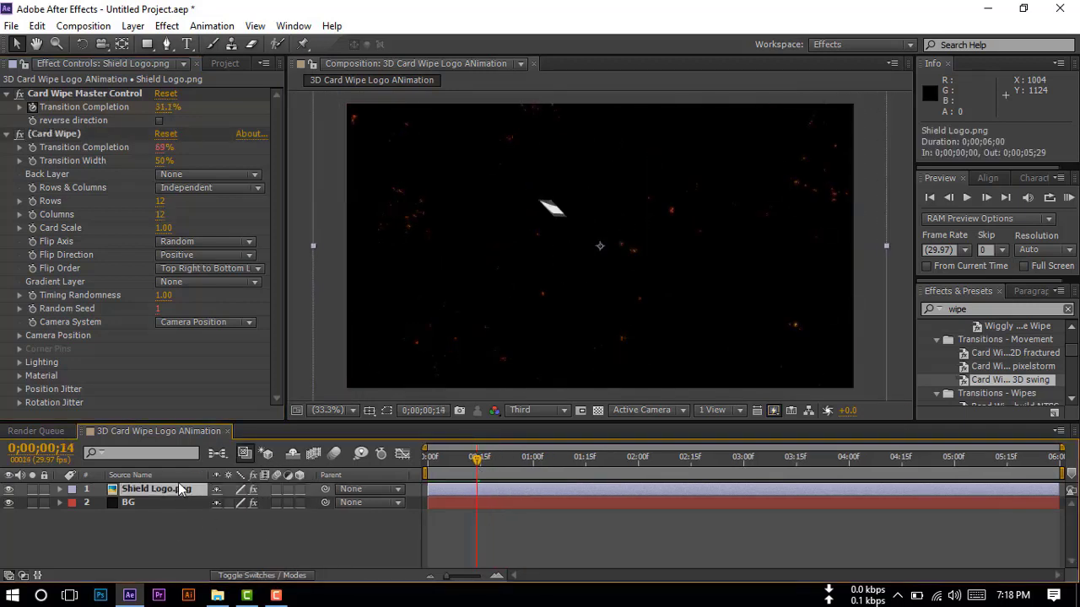
click(301, 490)
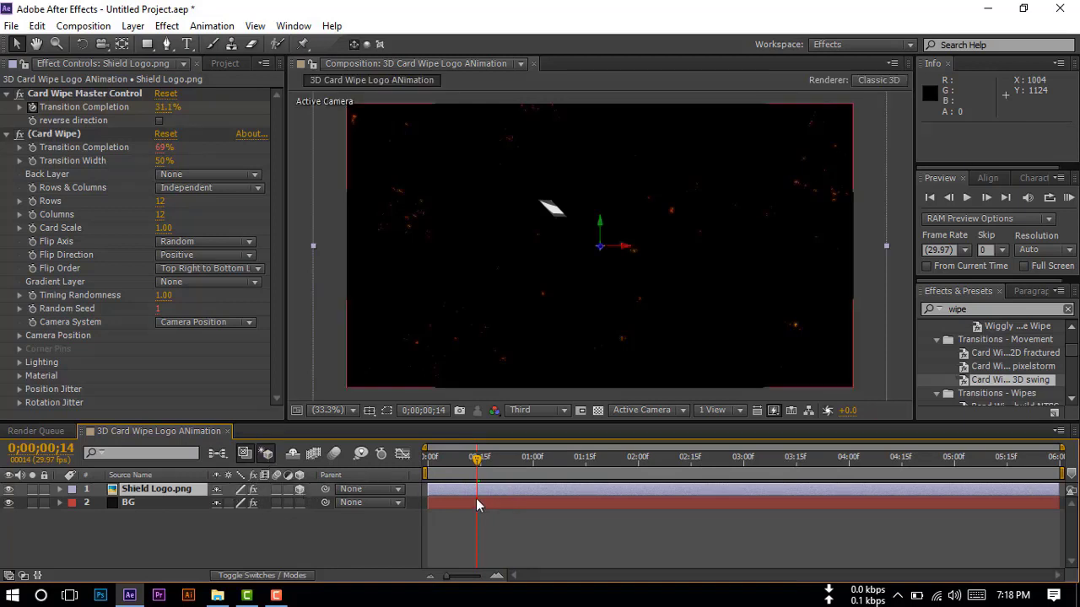
mouse_move(477, 459)
mouse_down()
mouse_move(599, 462)
mouse_move(422, 475)
mouse_up()
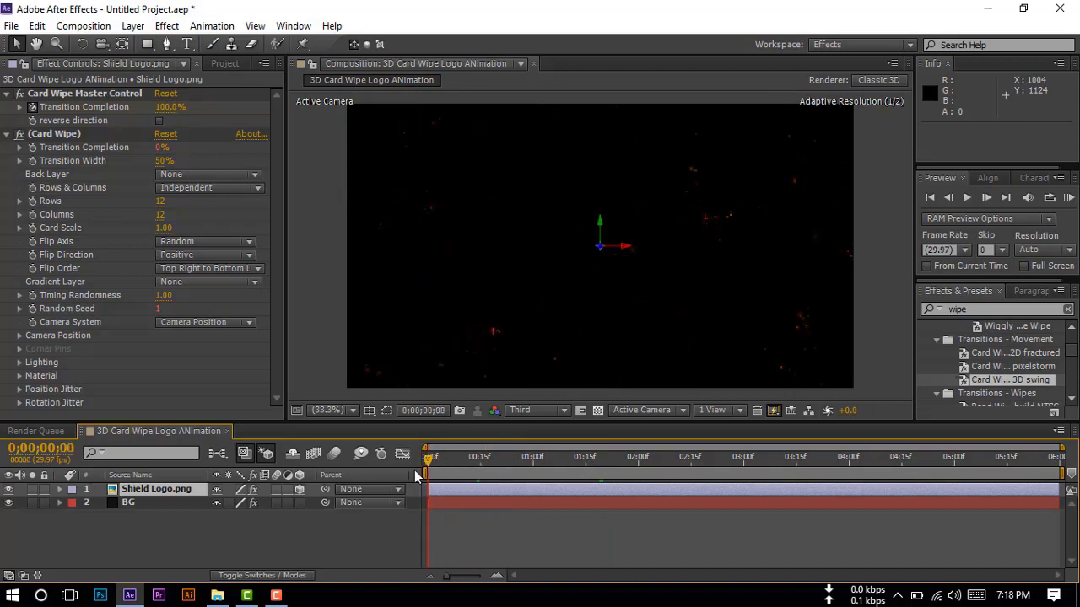
click(1068, 197)
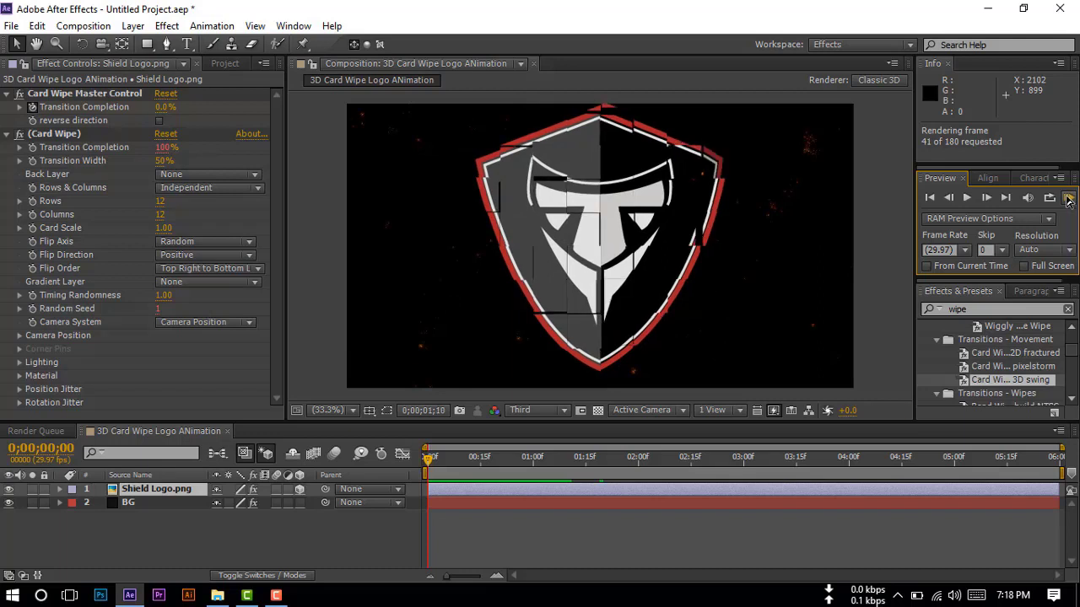
click(897, 95)
click(1070, 197)
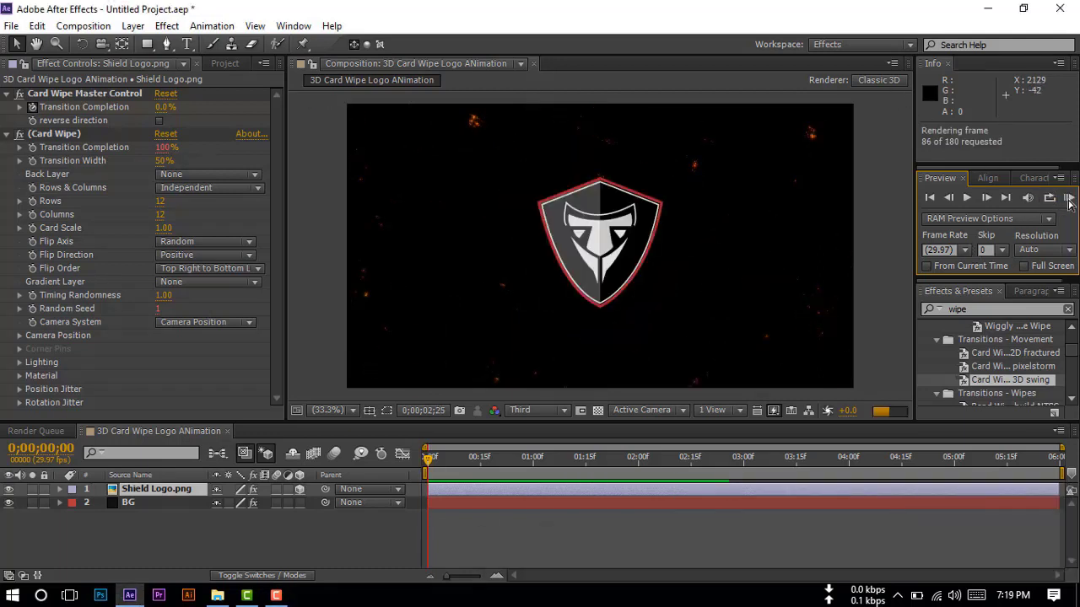
click(1069, 201)
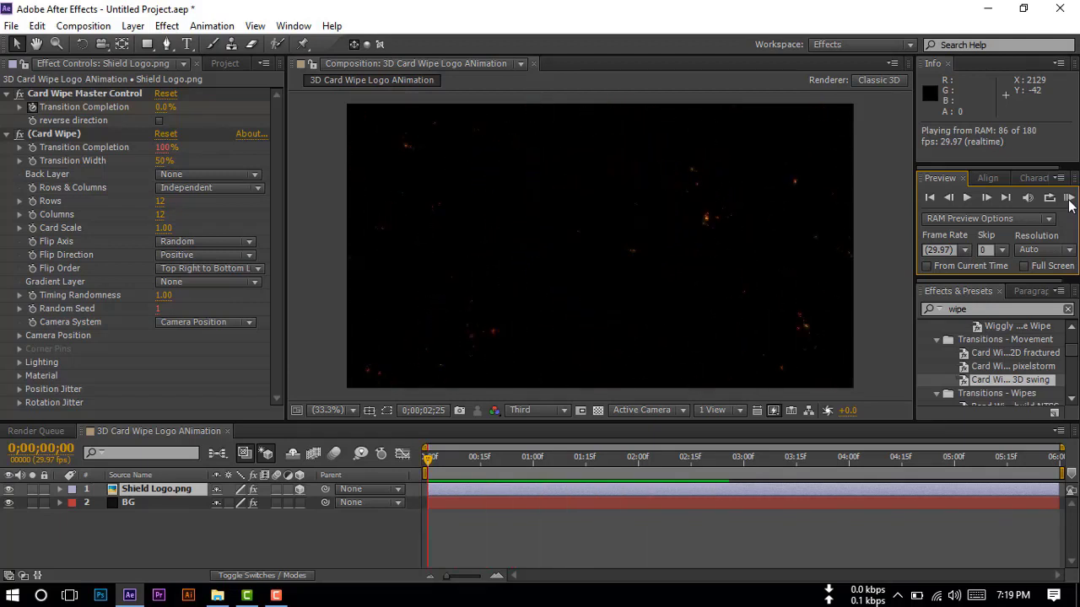
Step: Change the first Scale keyframe of the shield logo to 15%
click(301, 521)
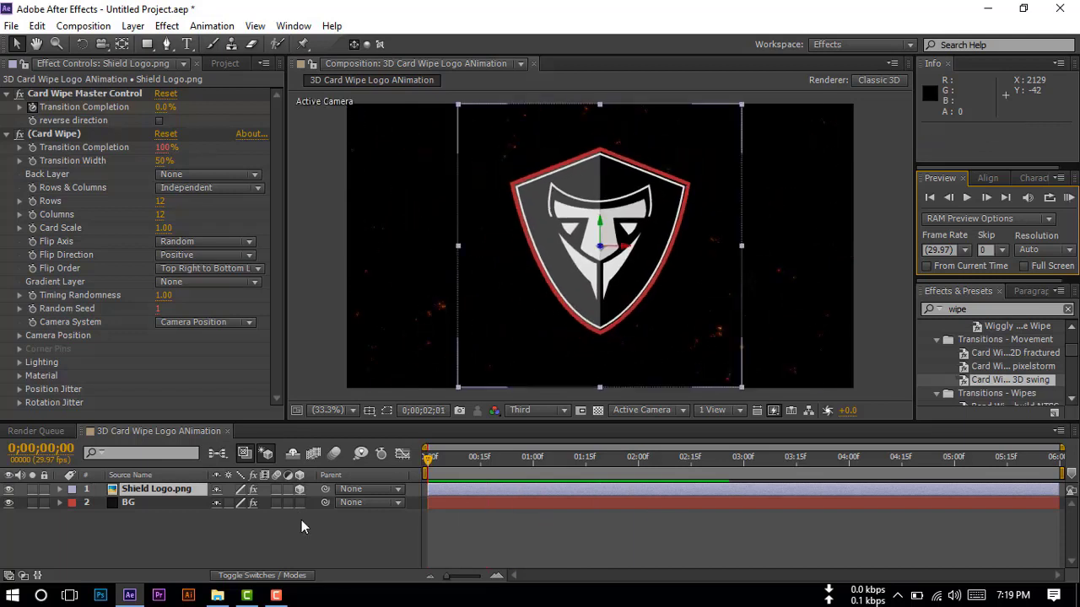
click(59, 489)
scroll(151, 542, down, 2)
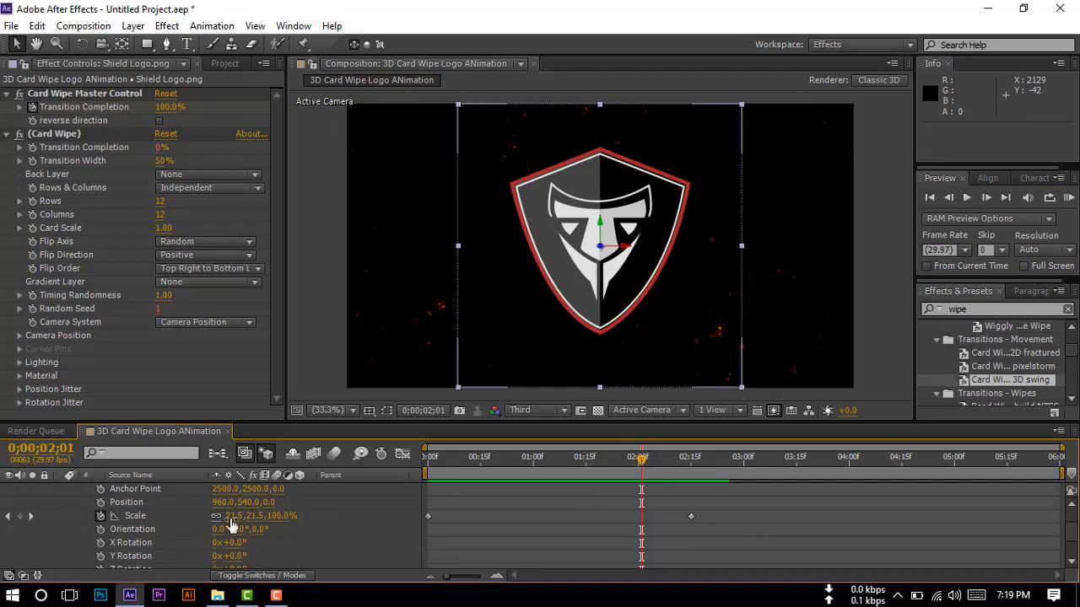
drag(639, 460, 428, 459)
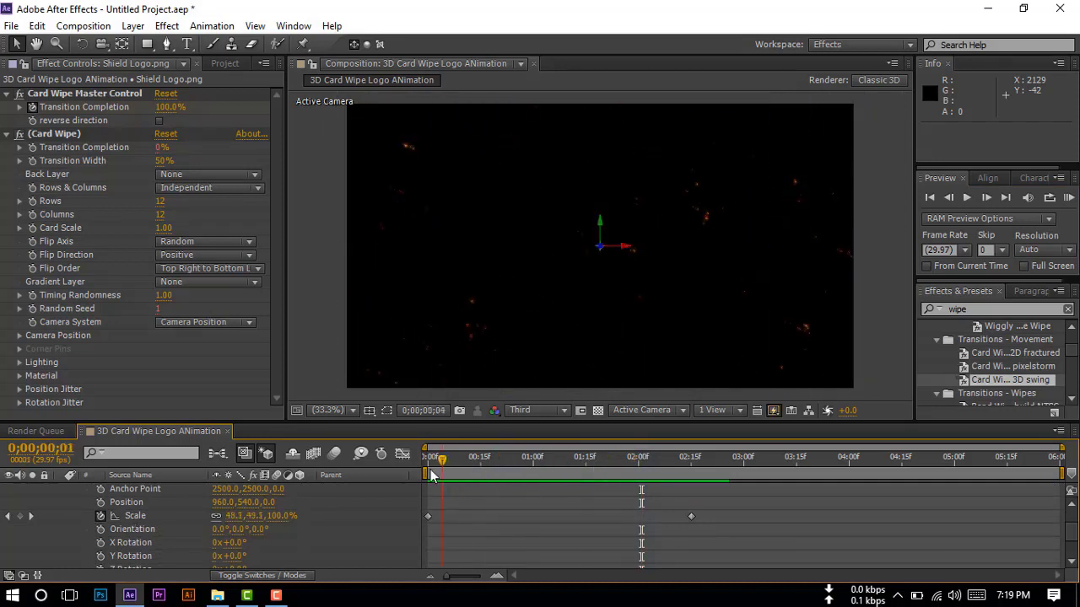
click(427, 517)
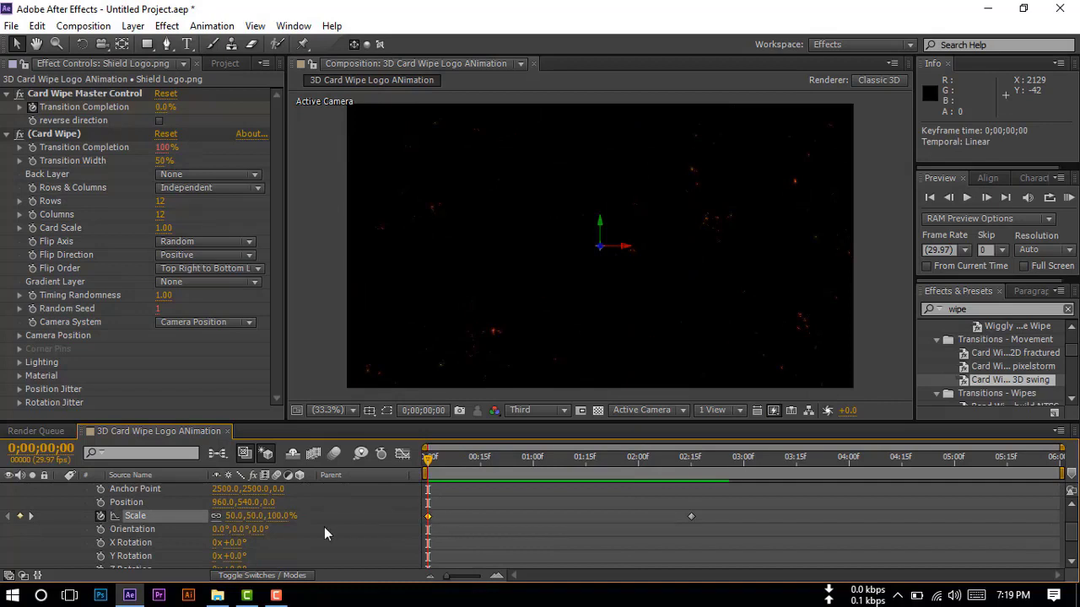
click(232, 517)
text(15)
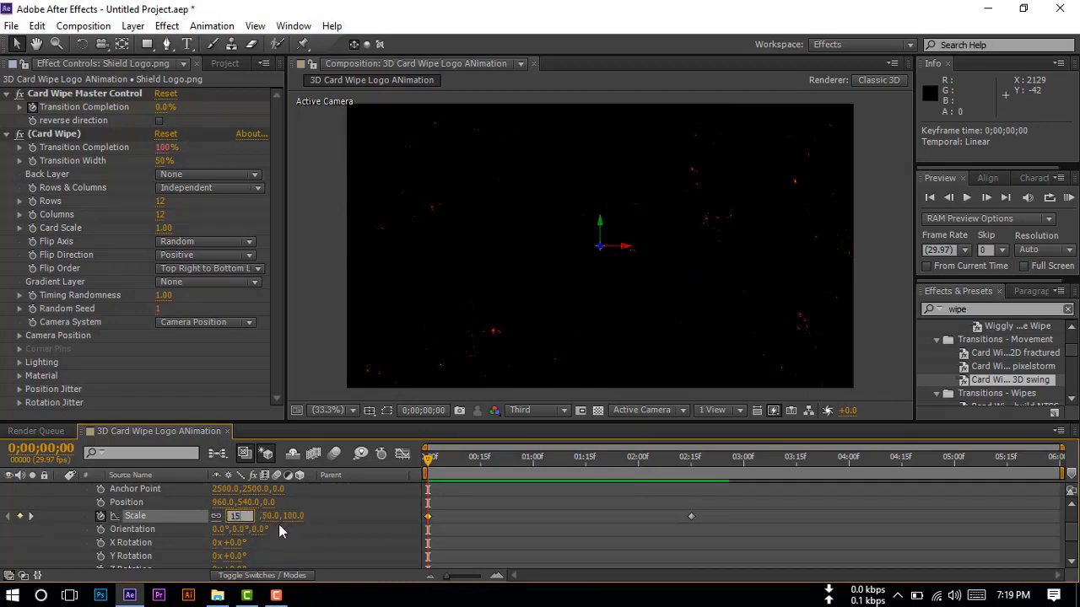
key(Return)
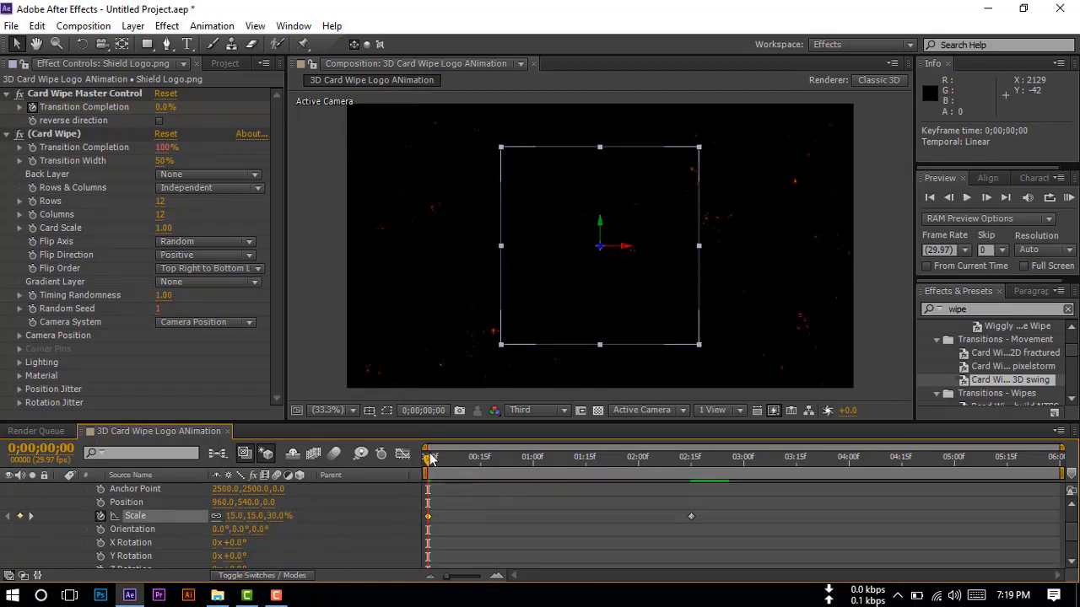
mouse_move(430, 457)
mouse_down()
mouse_move(477, 475)
mouse_move(693, 481)
mouse_up()
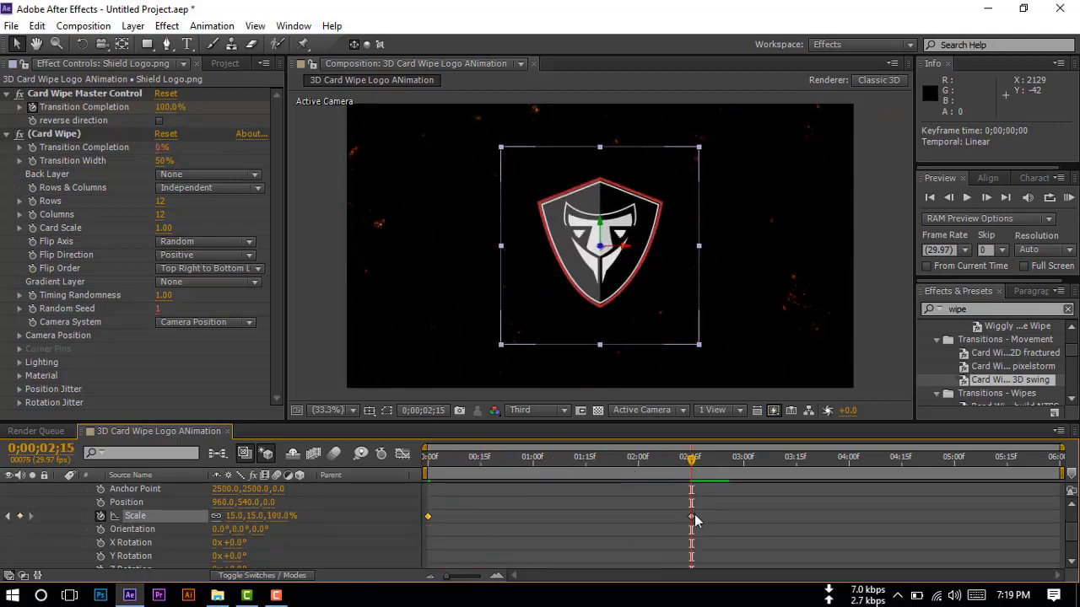
Step: Set the later Scale keyframe to 20%, so the logo grows during the wipe
click(230, 516)
text(30)
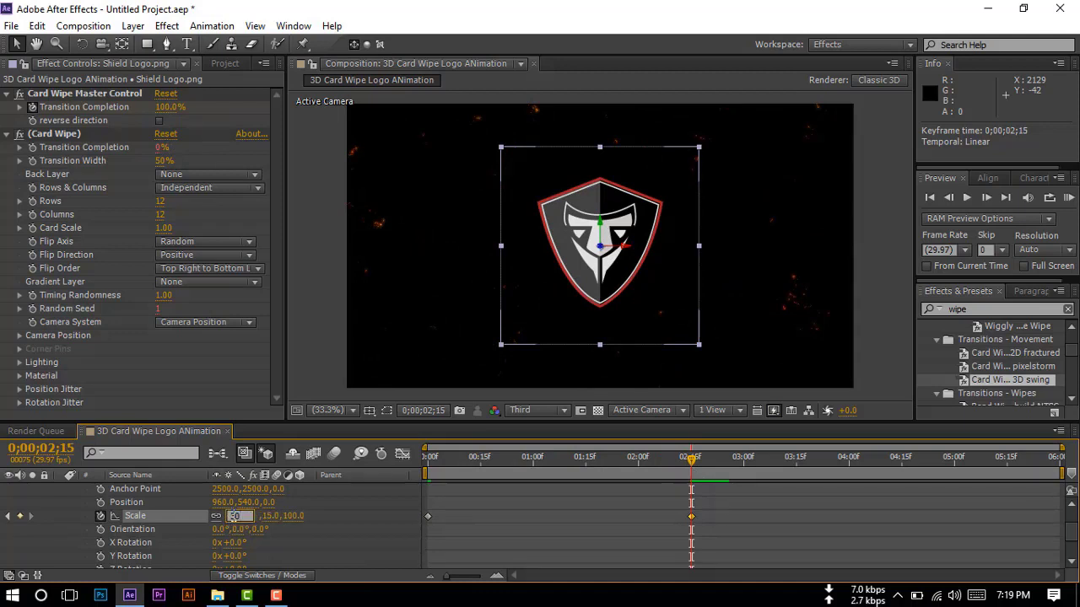
key(Return)
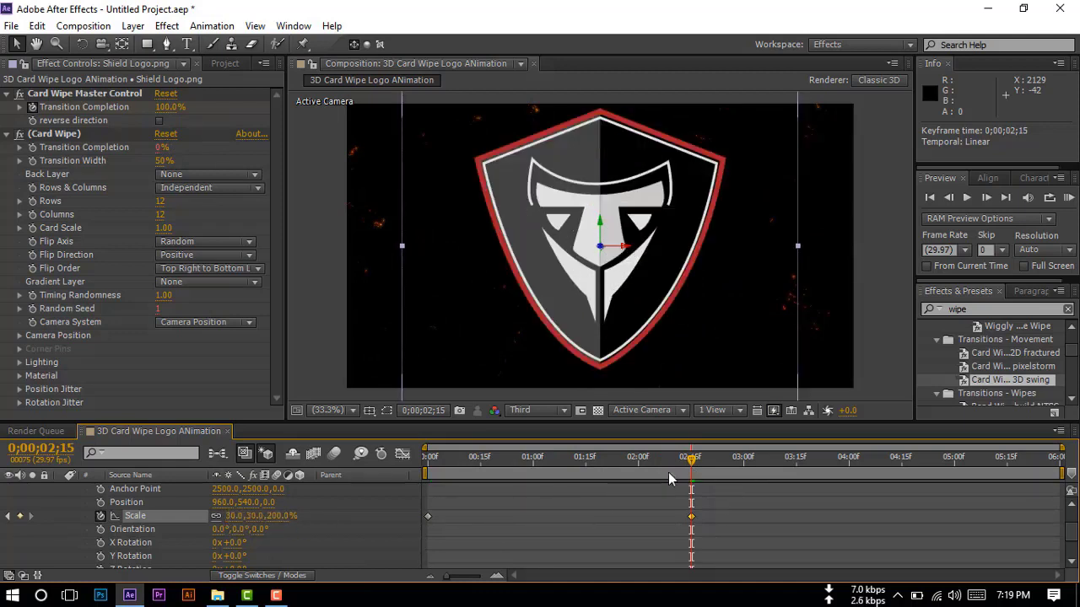
mouse_move(690, 462)
mouse_down()
mouse_move(430, 462)
mouse_move(692, 455)
mouse_up()
click(235, 517)
text(0)
key(Return)
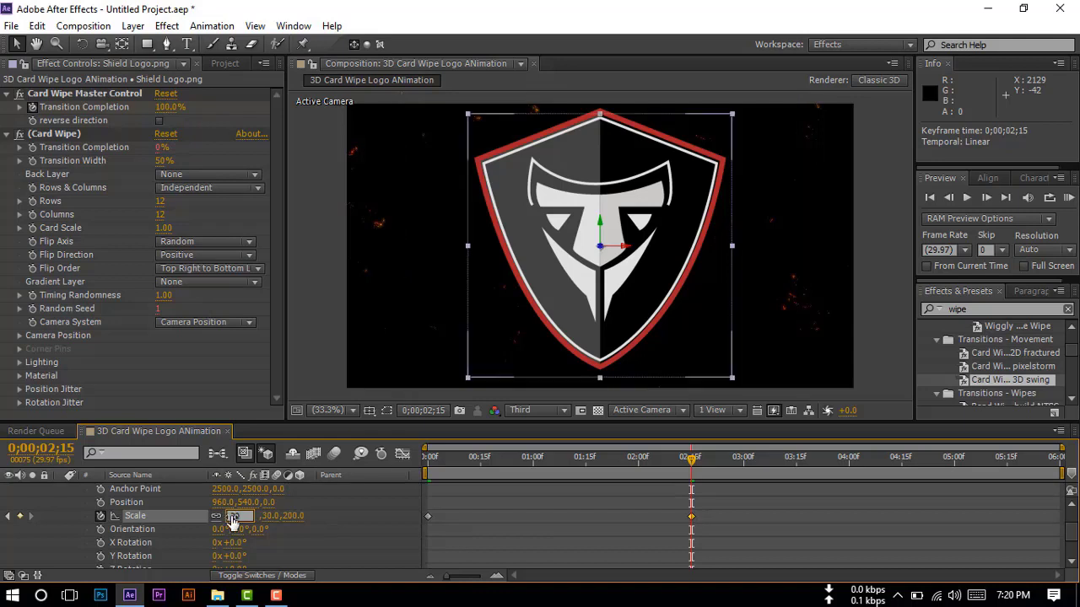
mouse_move(691, 464)
mouse_down()
mouse_move(470, 494)
mouse_move(624, 488)
mouse_up()
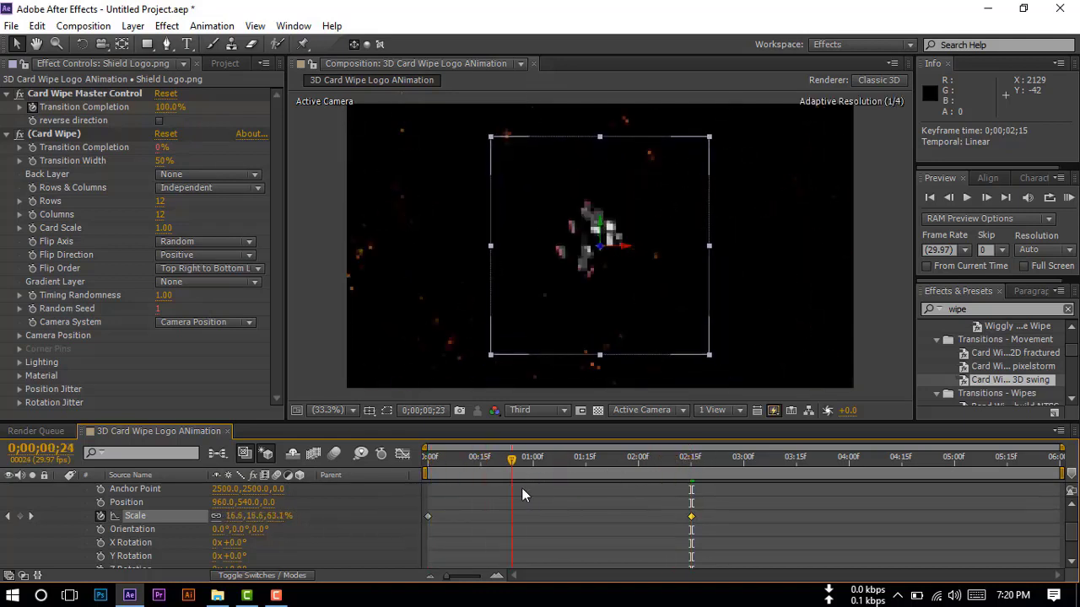
Step: Expand the logo's Effects to show Card Wipe Master Control Transition Completion keyframes
scroll(123, 504, up, 2)
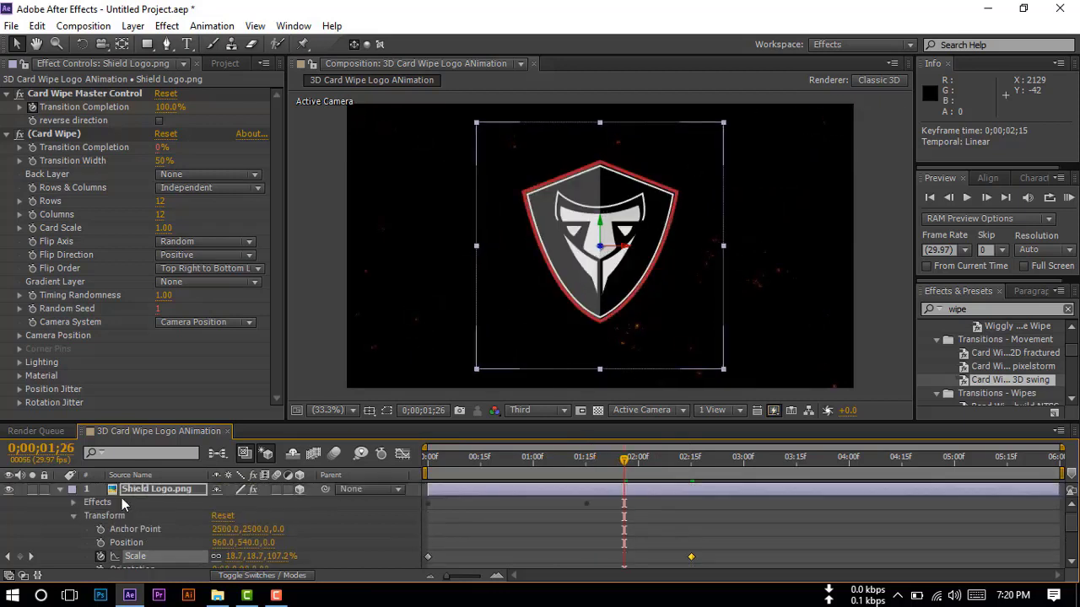
click(98, 504)
click(60, 491)
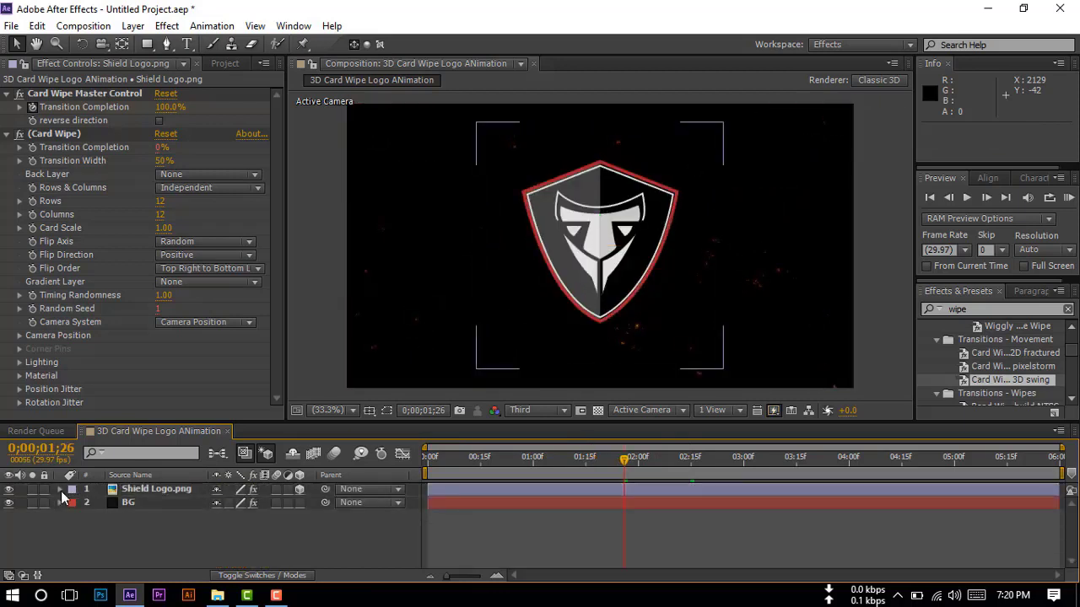
click(59, 490)
scroll(167, 531, down, 3)
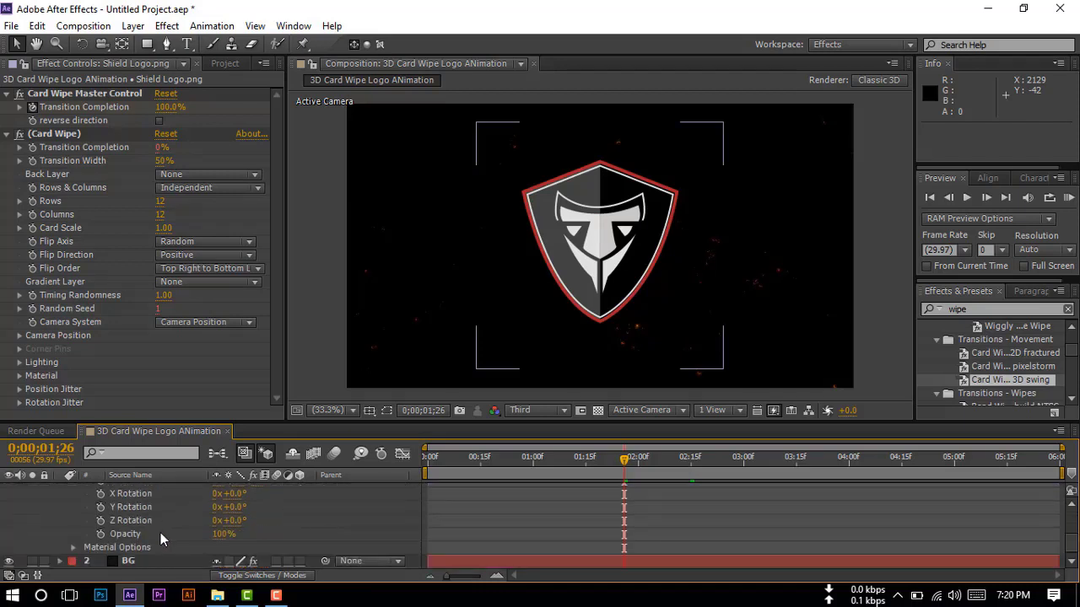
scroll(161, 532, up, 3)
click(74, 502)
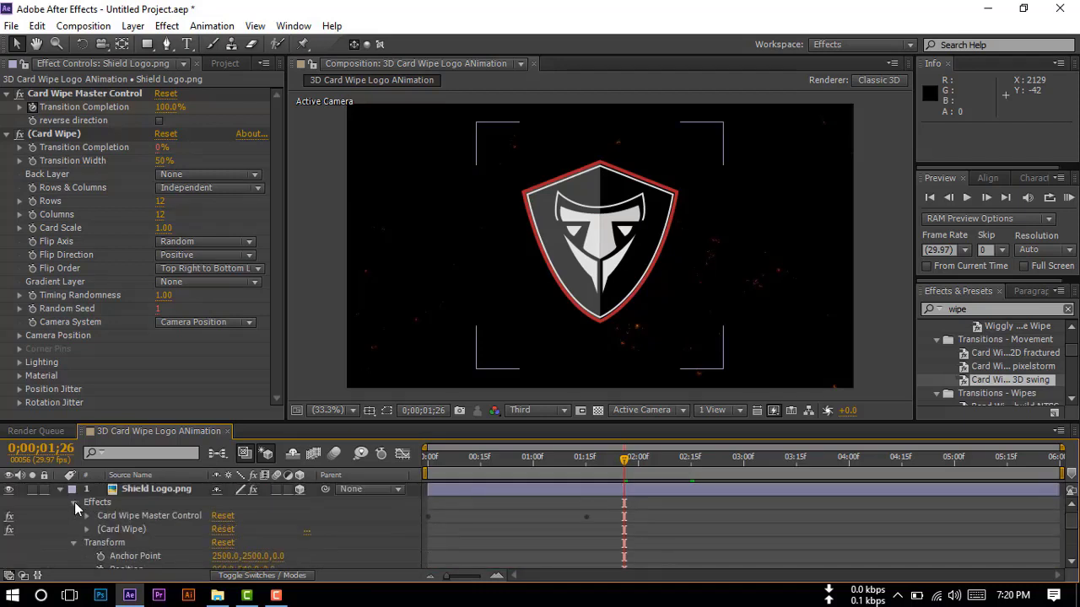
click(85, 529)
scroll(85, 528, down, 1)
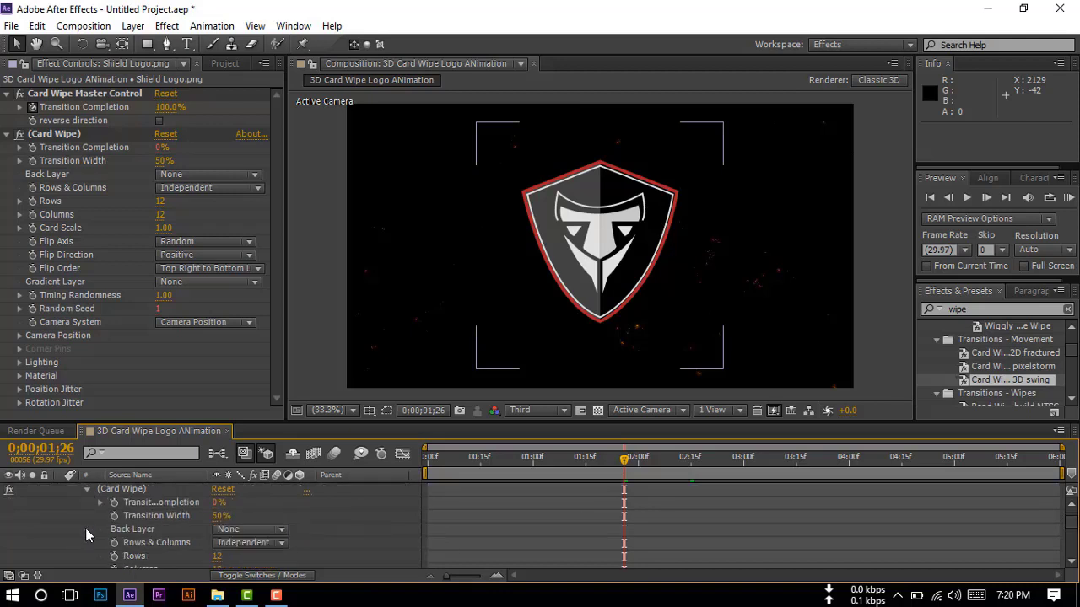
scroll(471, 506, down, 2)
scroll(492, 513, down, 2)
scroll(492, 513, down, 2)
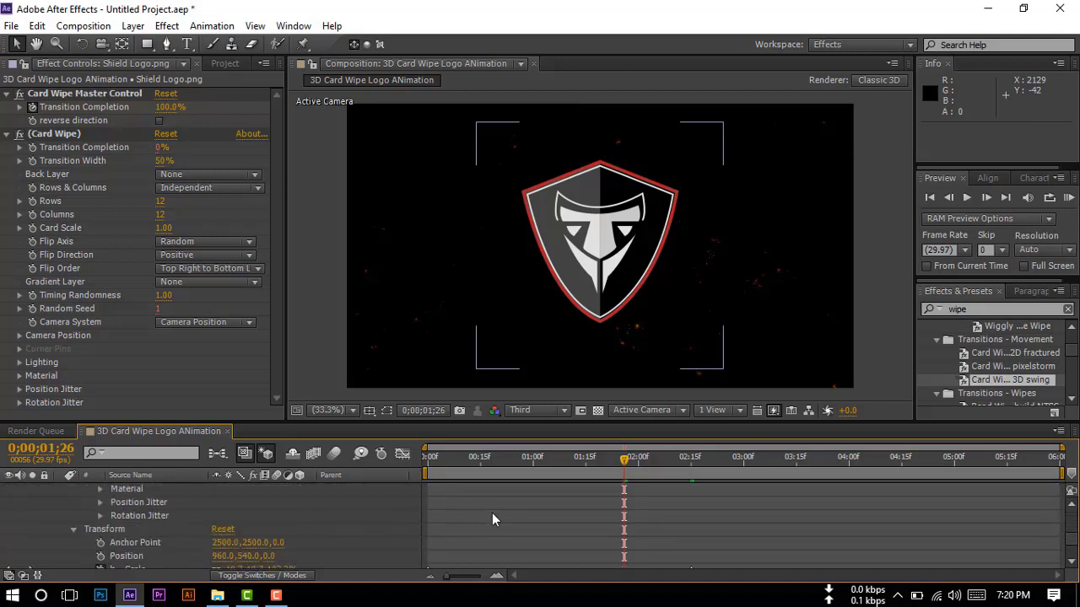
scroll(491, 513, down, 1)
scroll(384, 533, up, 2)
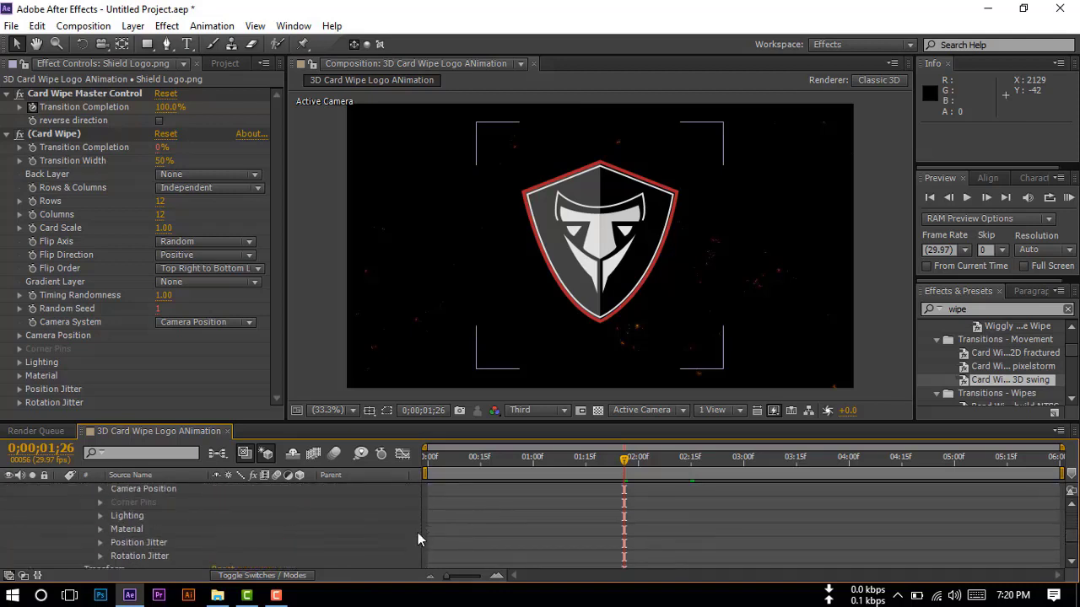
scroll(417, 532, up, 2)
scroll(230, 529, up, 2)
scroll(231, 528, up, 2)
scroll(230, 528, down, 2)
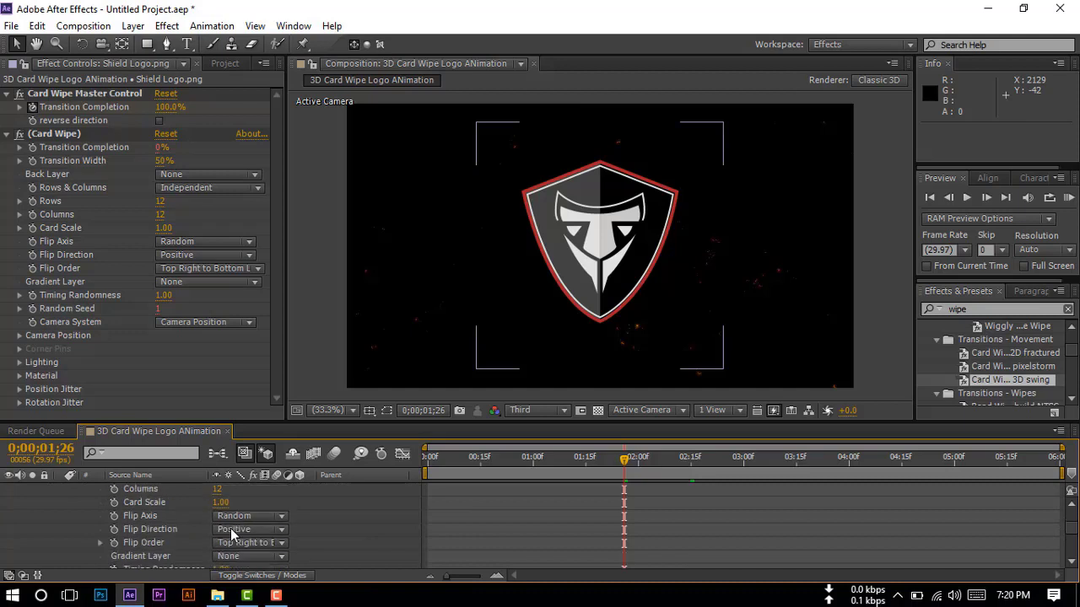
scroll(287, 516, up, 5)
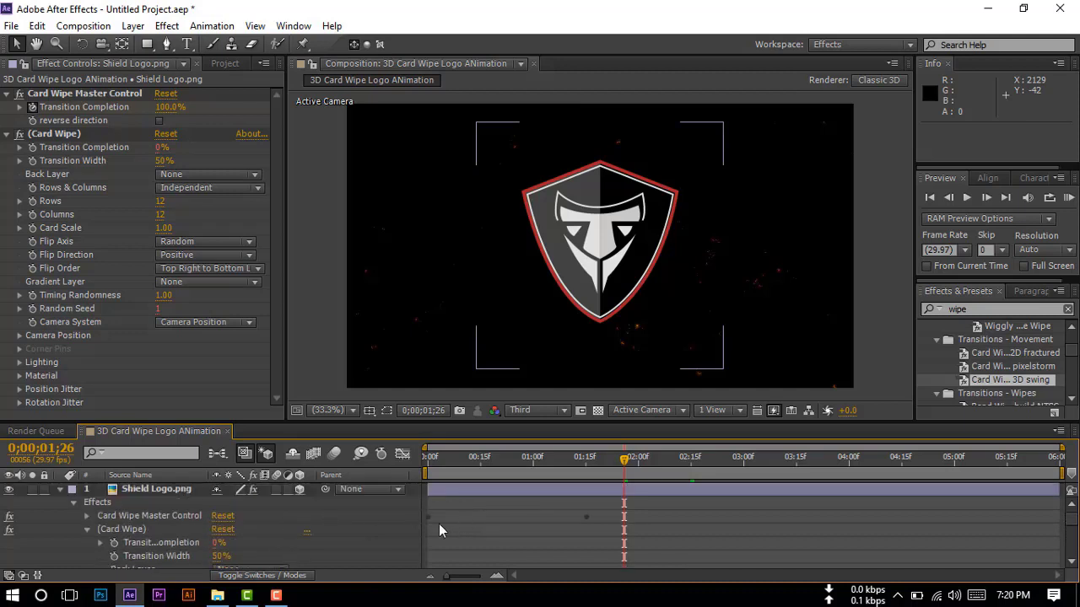
click(87, 528)
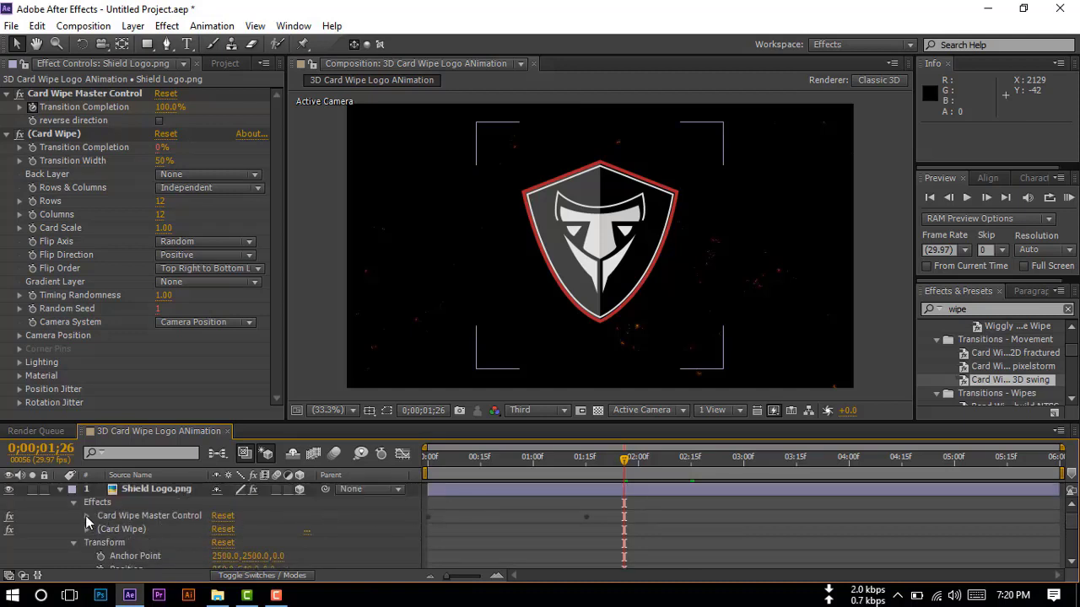
click(86, 516)
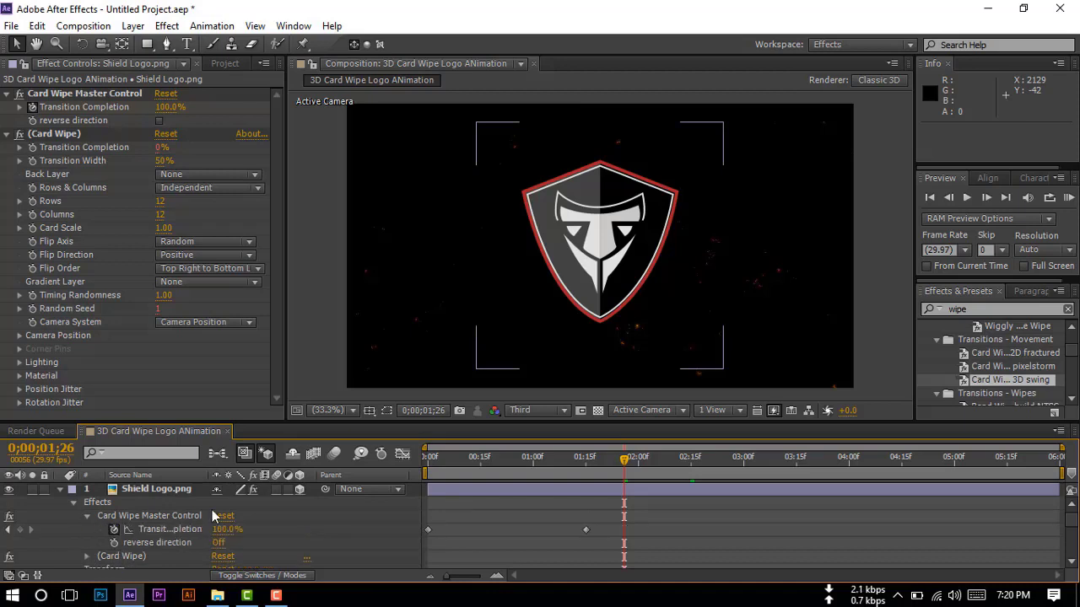
Step: Drag the final 100% Transition Completion keyframe later to about 2;16, then return to frame 0
click(586, 530)
drag(625, 460, 428, 461)
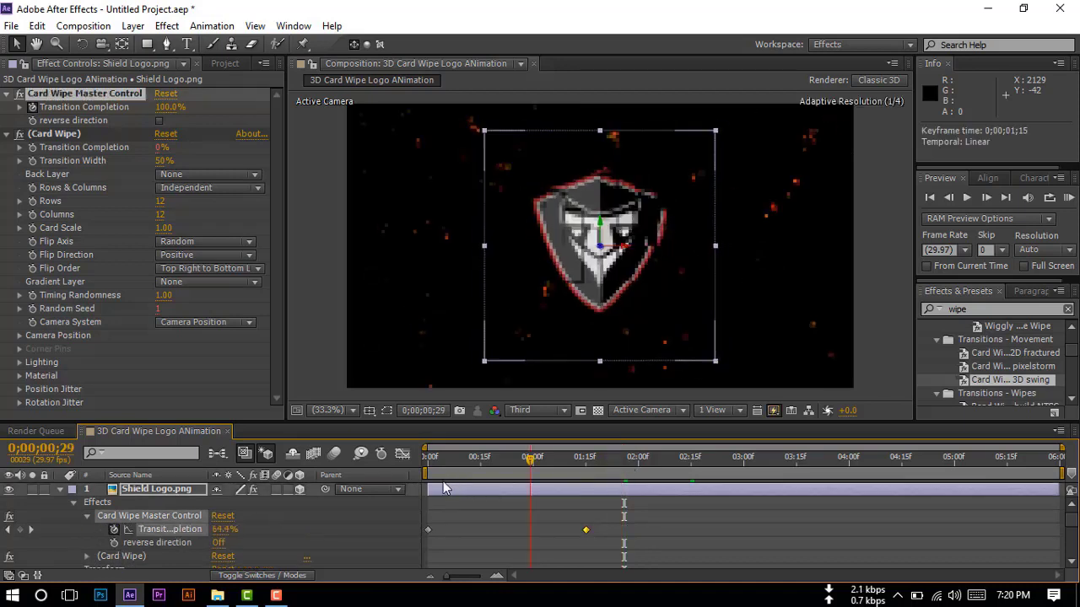
mouse_move(449, 496)
mouse_down()
mouse_move(433, 489)
mouse_move(665, 500)
mouse_up()
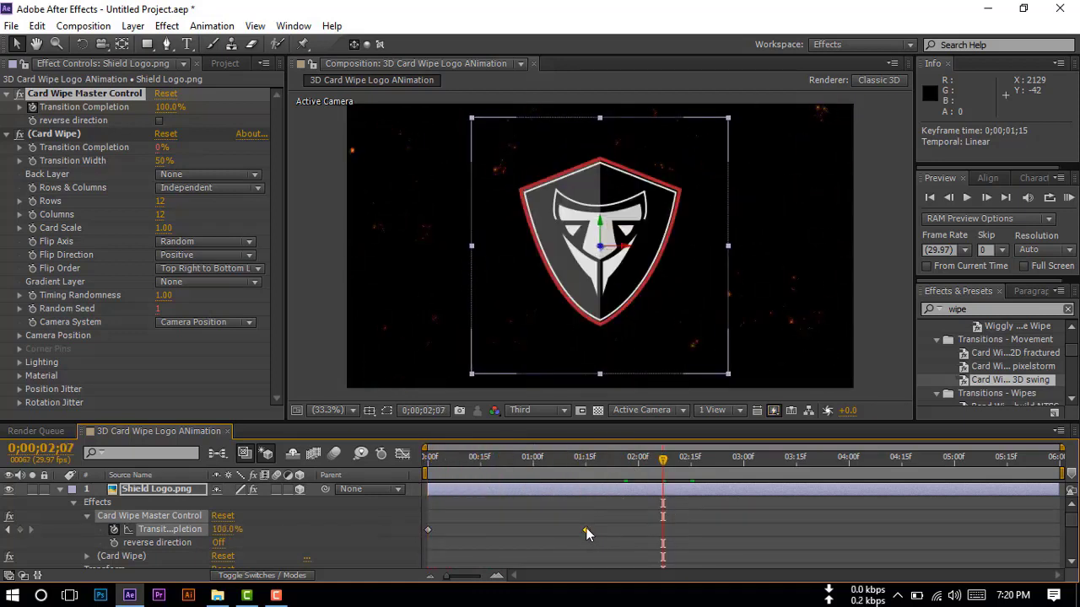
drag(588, 529, 671, 530)
drag(663, 460, 426, 459)
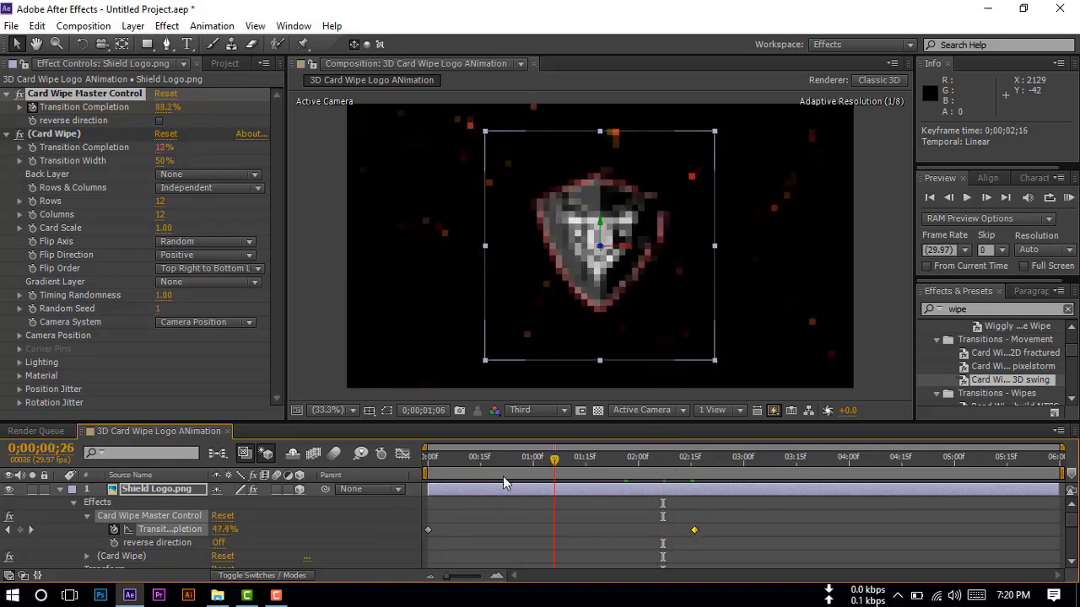
Step: RAM-preview the slower card wipe, then stop at about one second with completion at 38.2%
click(1068, 198)
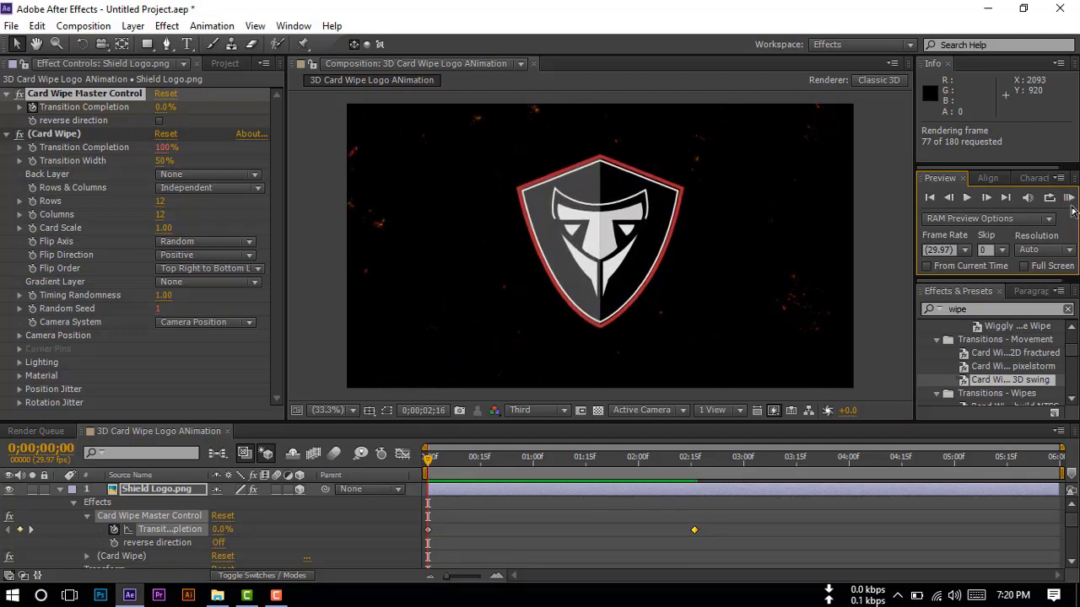
click(1068, 199)
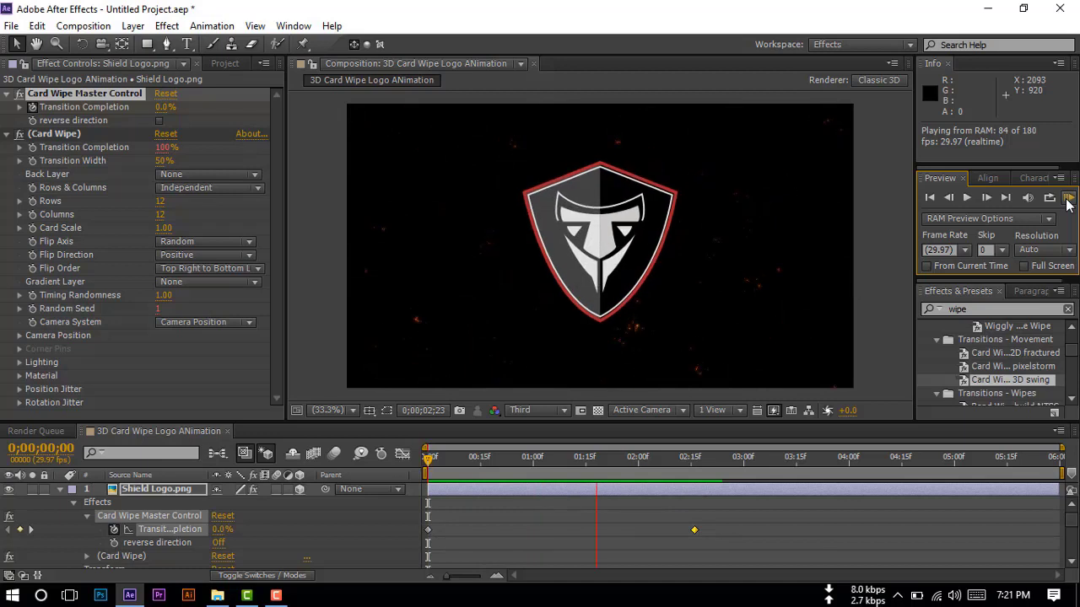
click(754, 165)
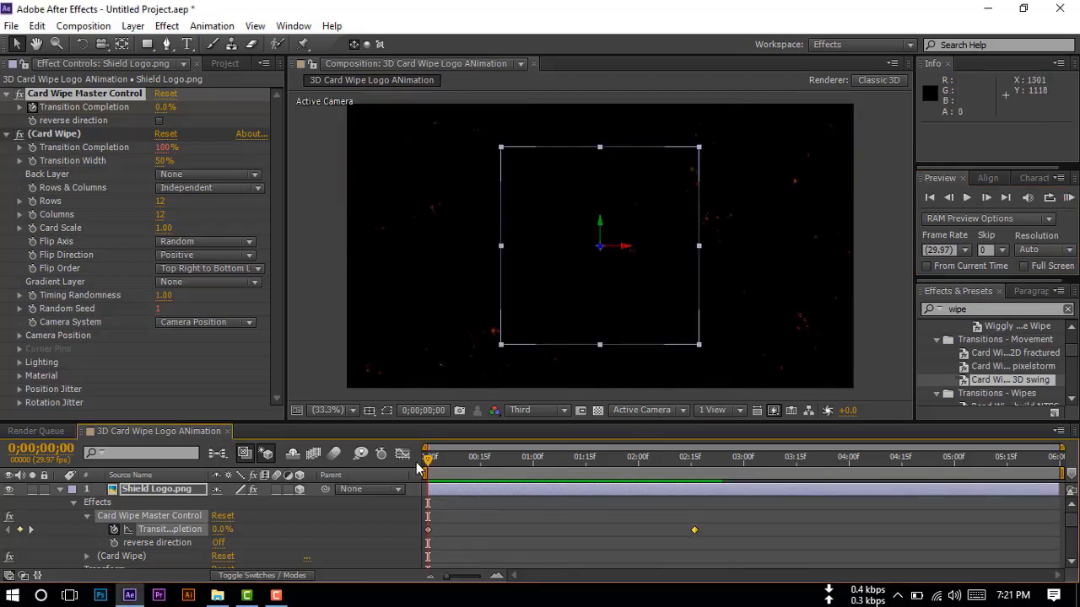
drag(428, 462, 532, 463)
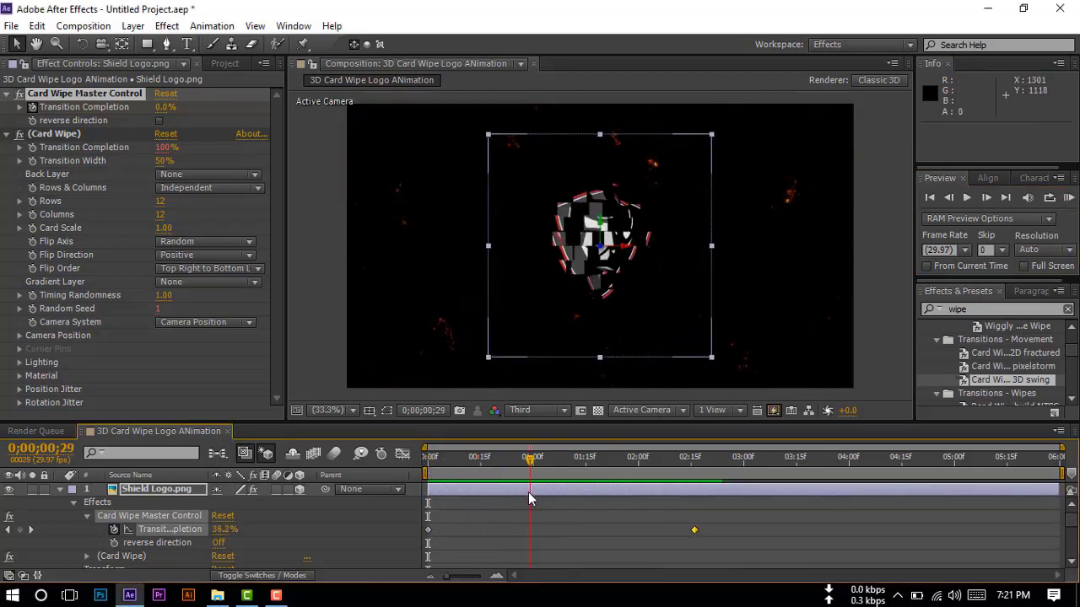
Step: Collapse Shield Logo.png and duplicate it via Edit > Duplicate, giving two logo layers
click(59, 490)
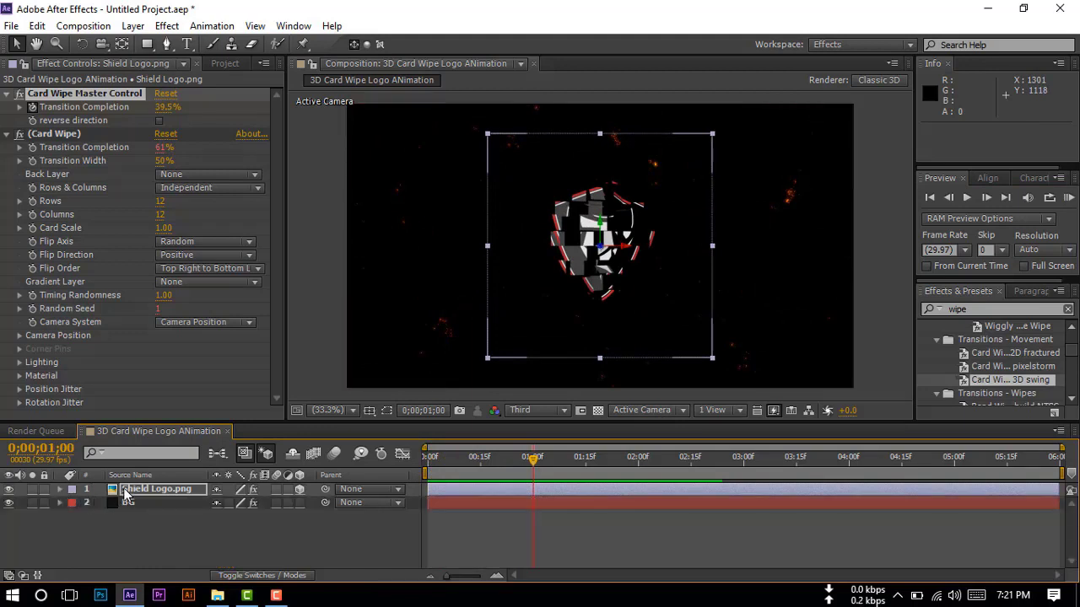
click(139, 491)
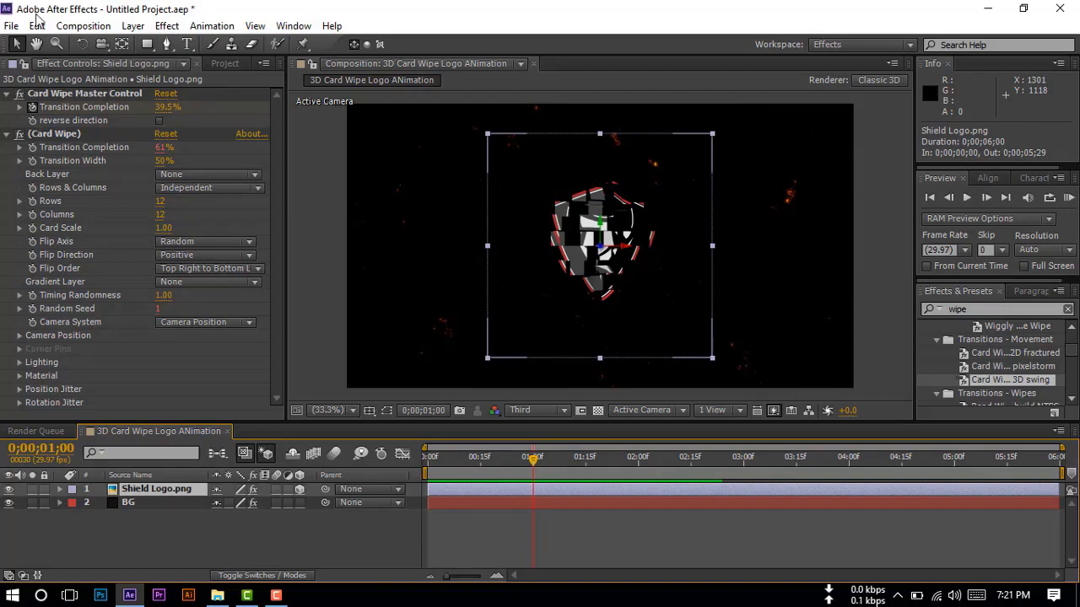
click(37, 25)
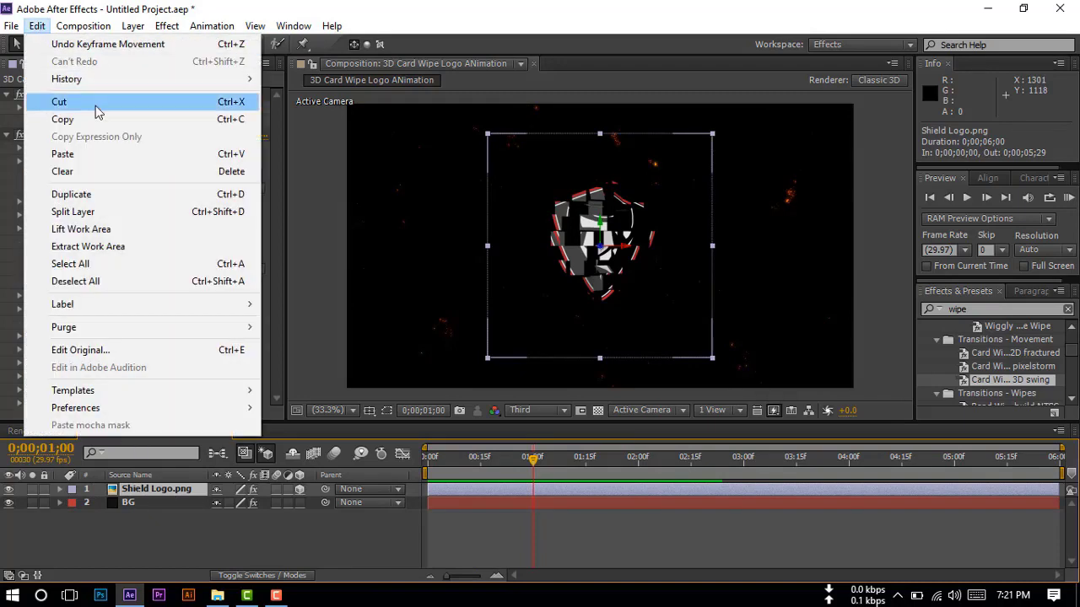
click(83, 200)
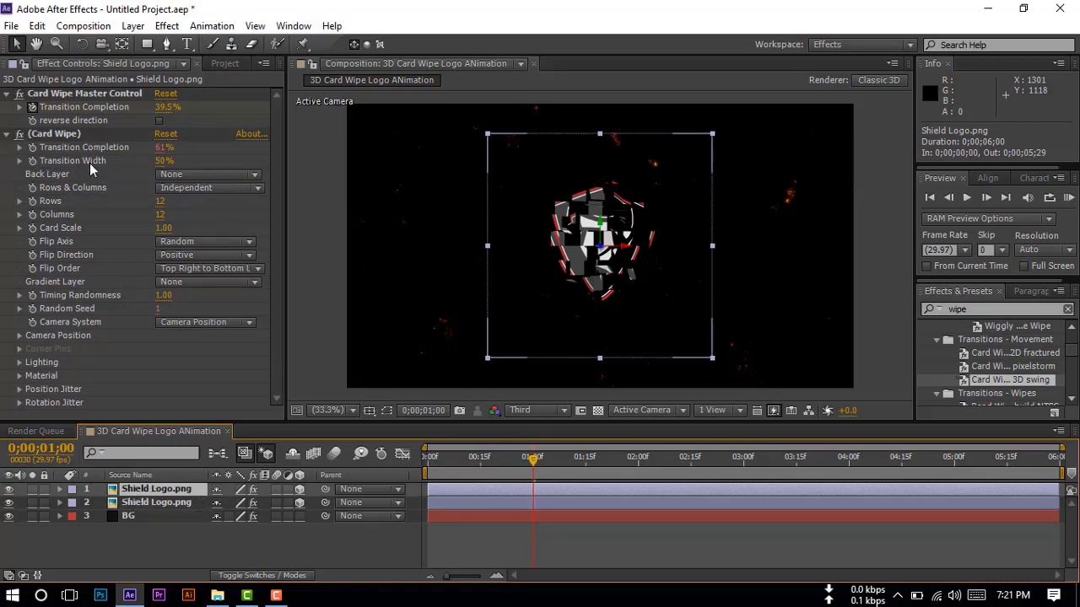
click(197, 177)
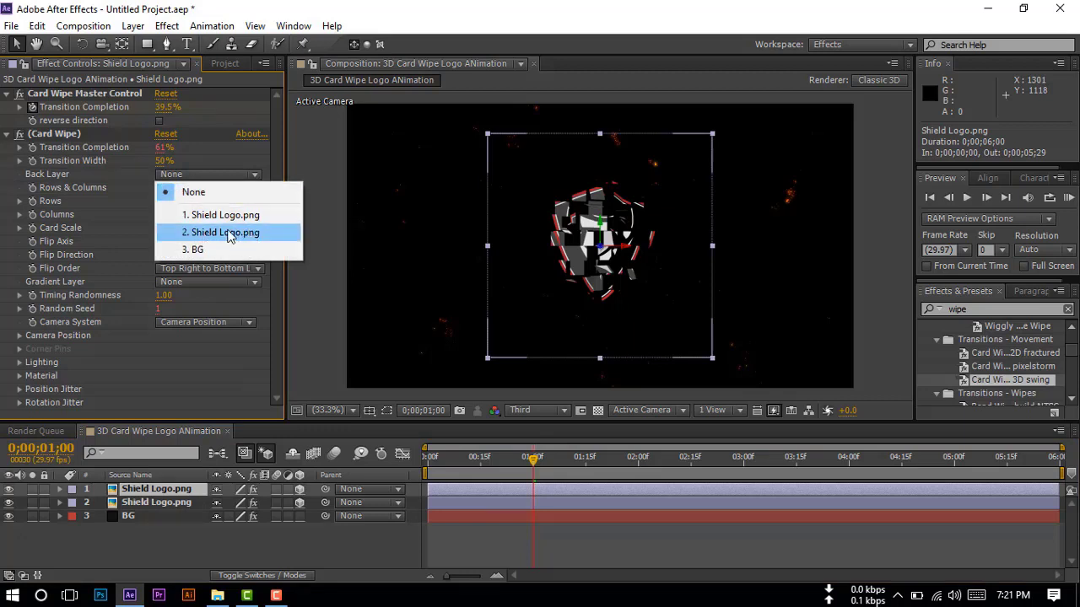
Step: Set the top logo's Card Wipe Back Layer to 2. Shield Logo.png and play it from the start
click(229, 233)
key(Page_Up)
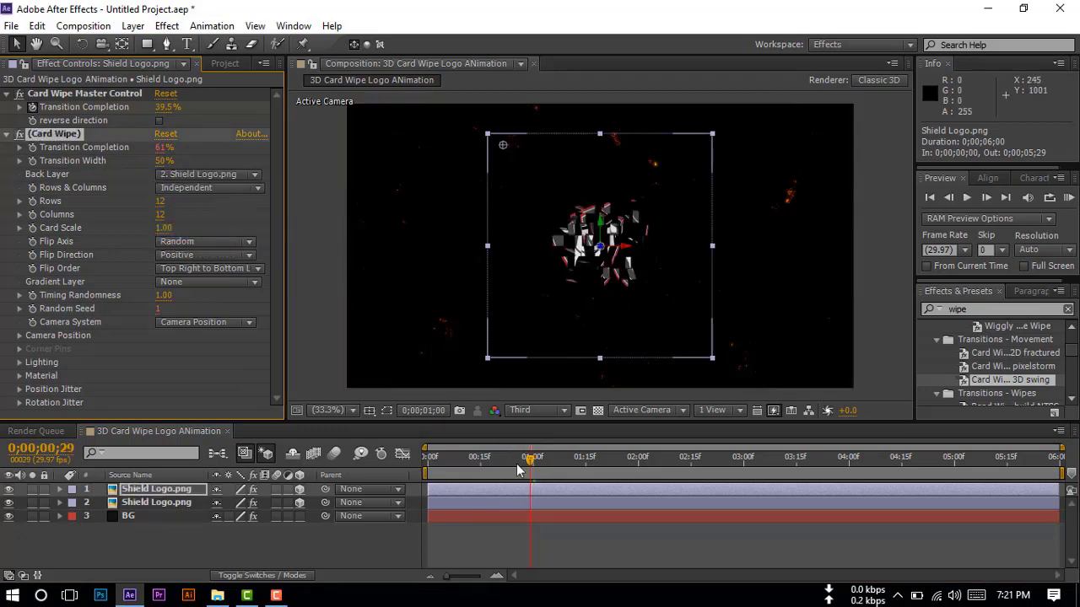
key(Home)
key(space)
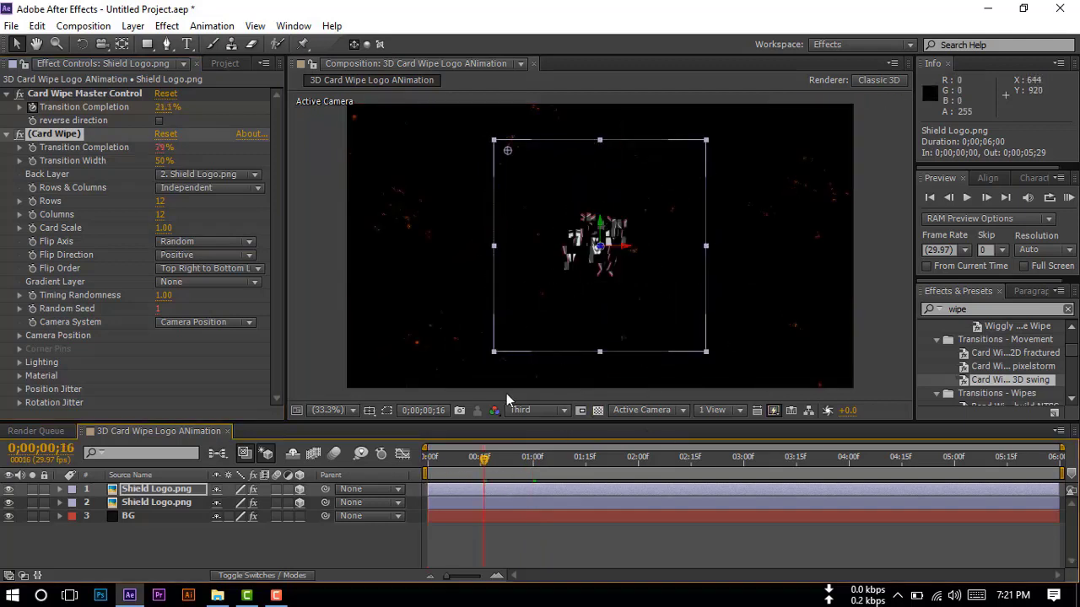
drag(481, 460, 407, 481)
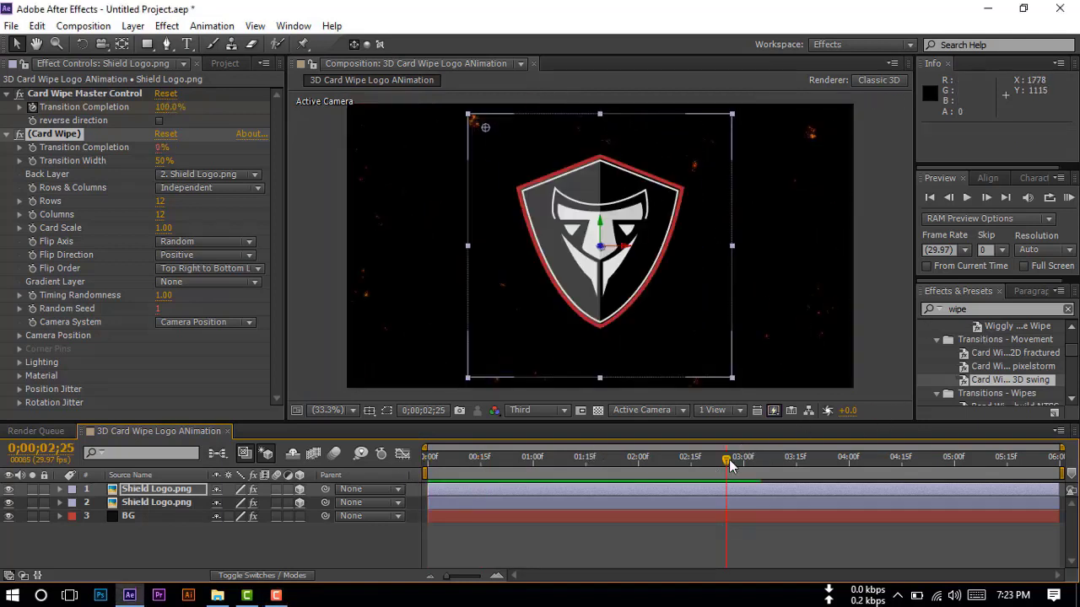
Step: RAM-preview the two-sided card wipe animation from the start
drag(729, 463, 397, 477)
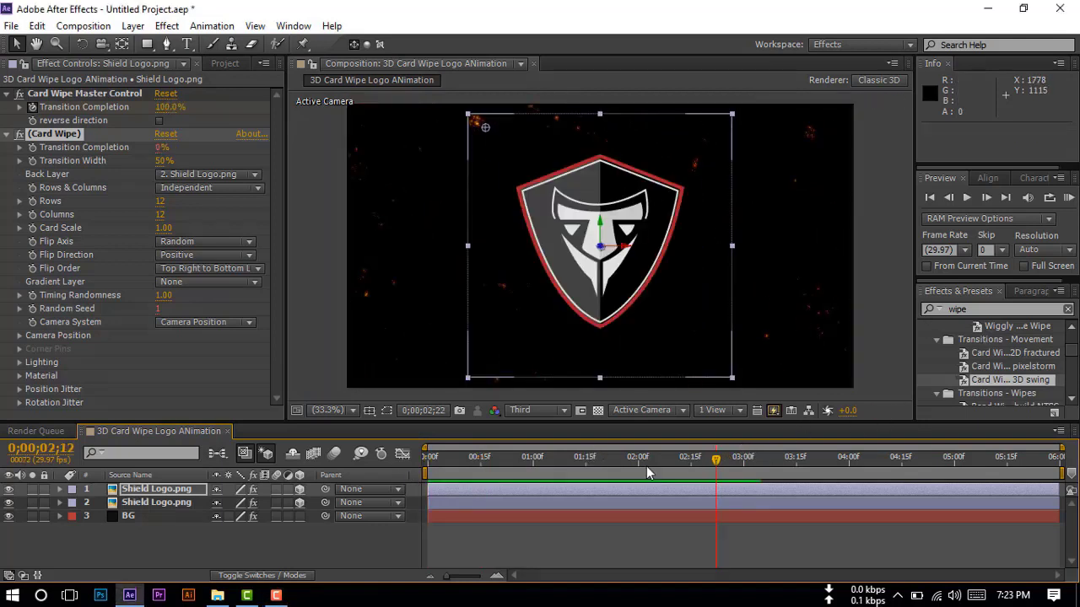
click(1070, 200)
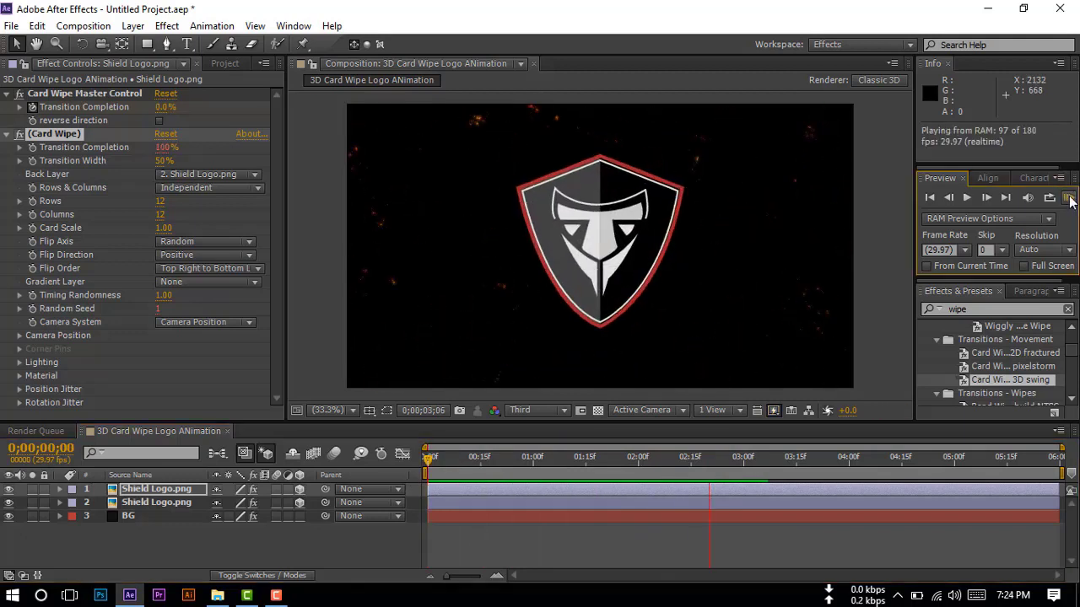
click(1070, 200)
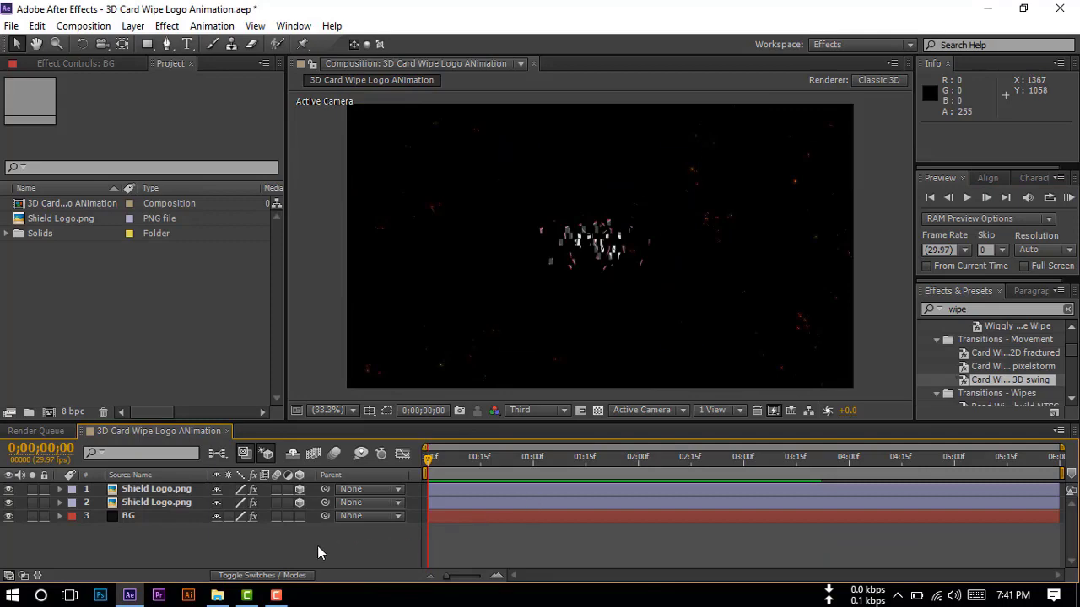
Step: Drag intro tf 2 from the transformers sounds folder into the After Effects project
click(217, 595)
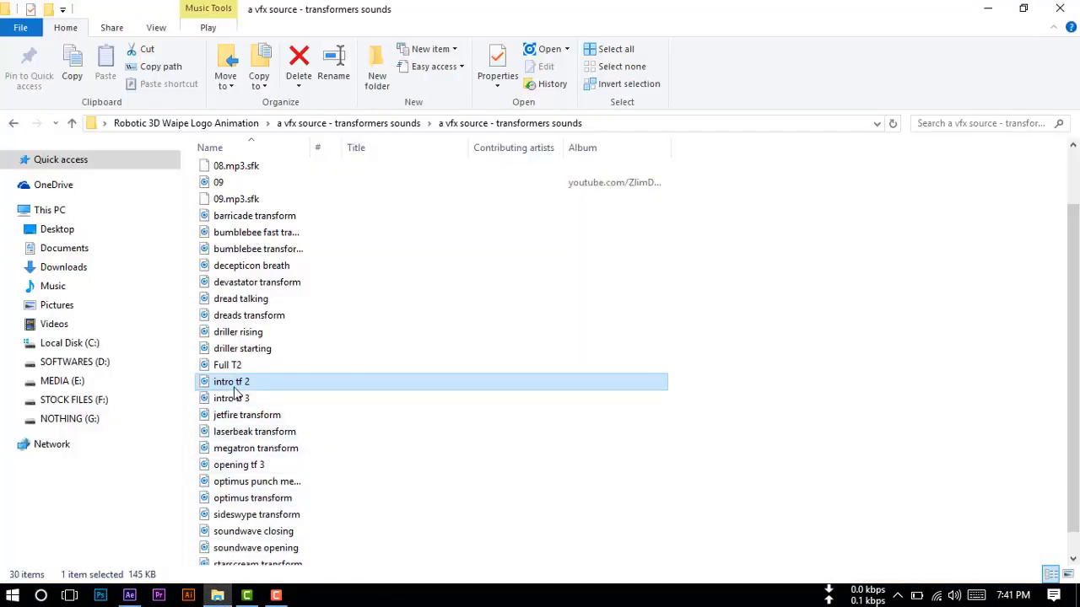
mouse_move(232, 381)
mouse_down()
mouse_move(240, 593)
mouse_move(201, 550)
mouse_move(212, 534)
mouse_up()
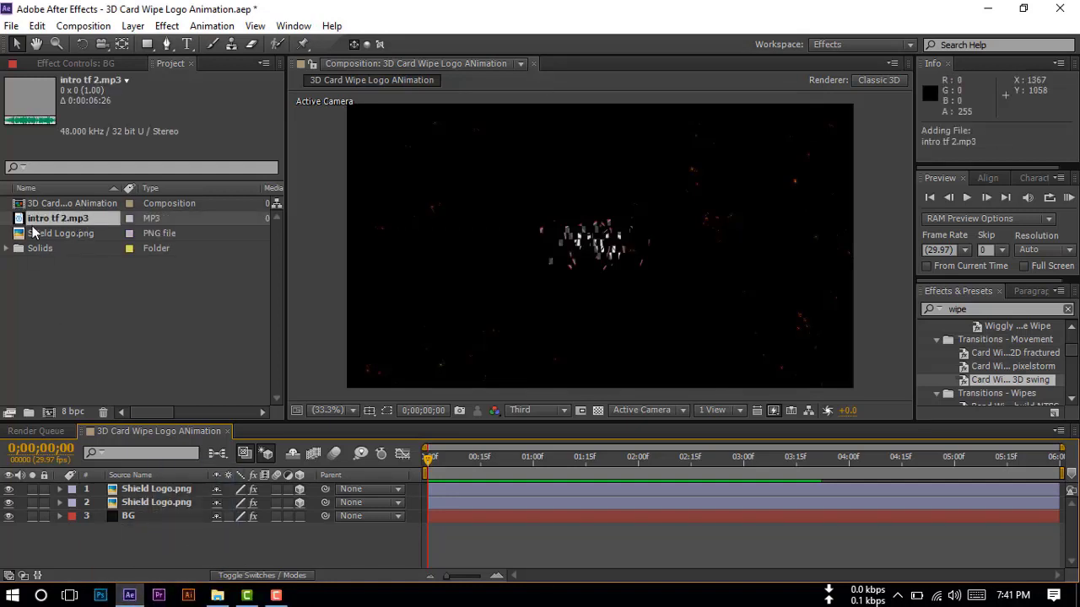
Step: Add intro tf 2.mp3 to the composition as an audio layer and preview it
drag(33, 222, 134, 522)
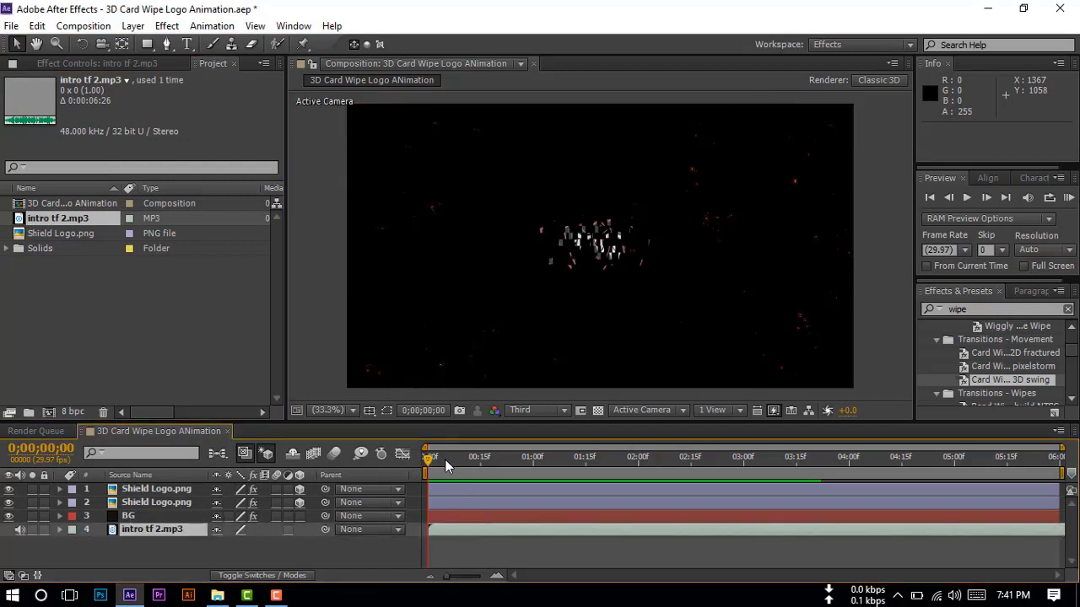
click(1068, 199)
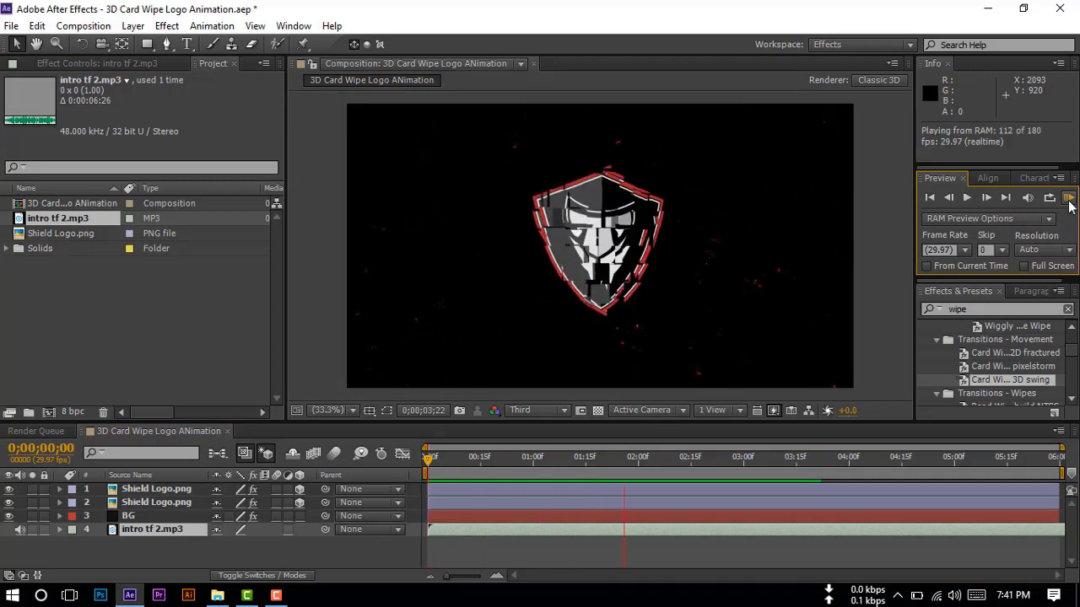
click(993, 201)
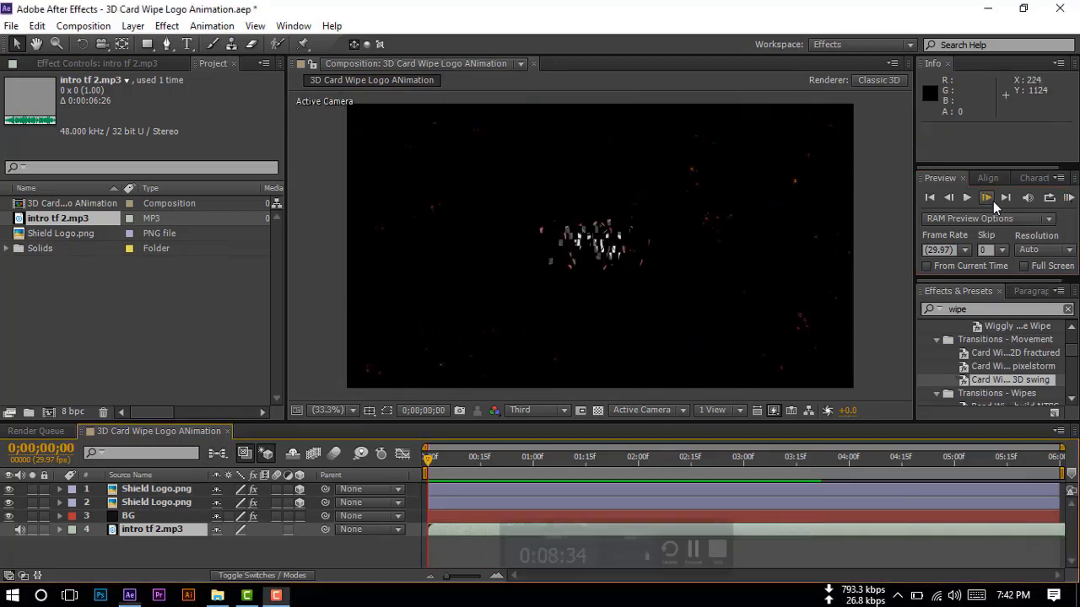
Step: Set the work area to end at 0;00;05;00 and trim the composition to it
mouse_move(427, 462)
mouse_down()
mouse_move(798, 448)
mouse_move(901, 469)
mouse_up()
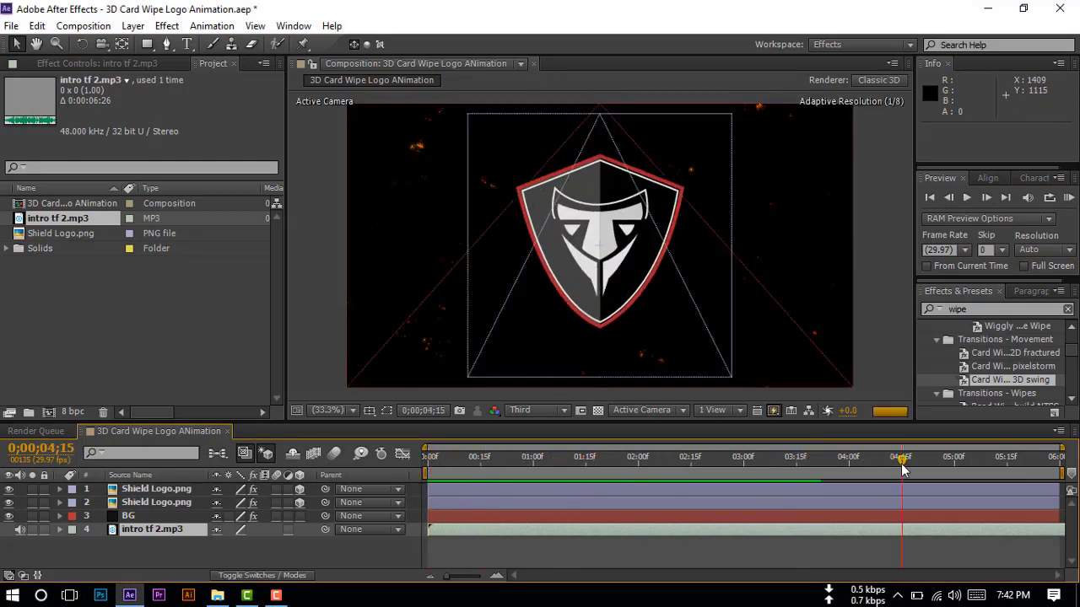
drag(1070, 474, 957, 475)
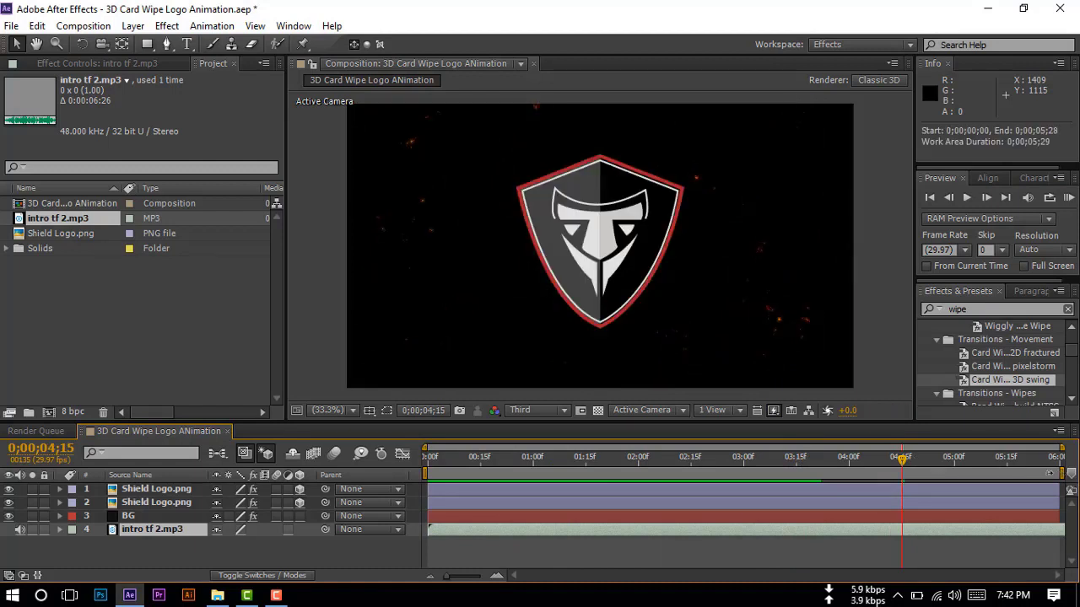
right_click(951, 474)
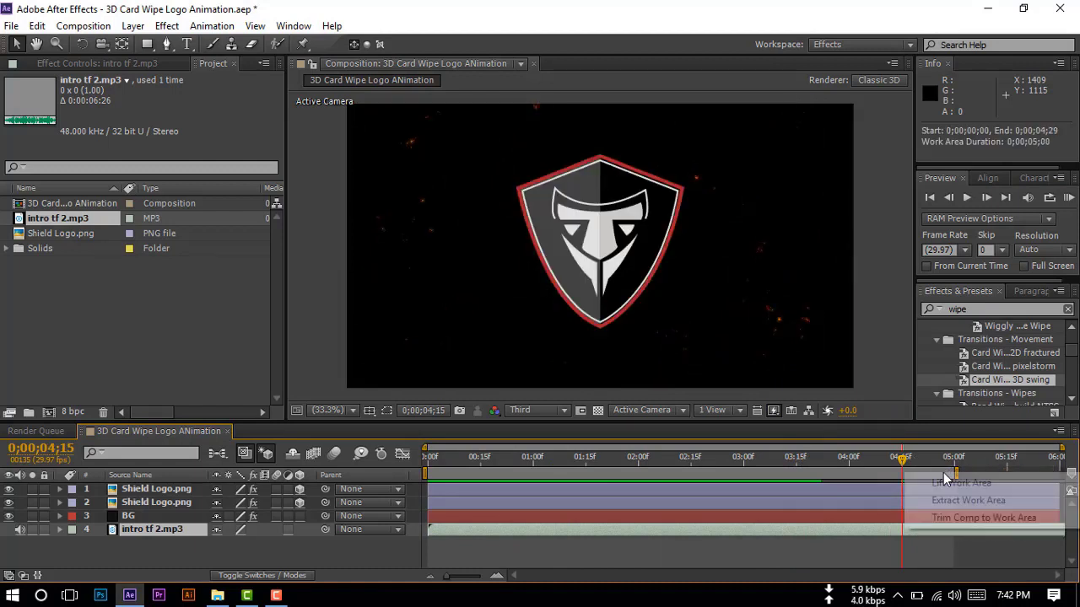
click(946, 515)
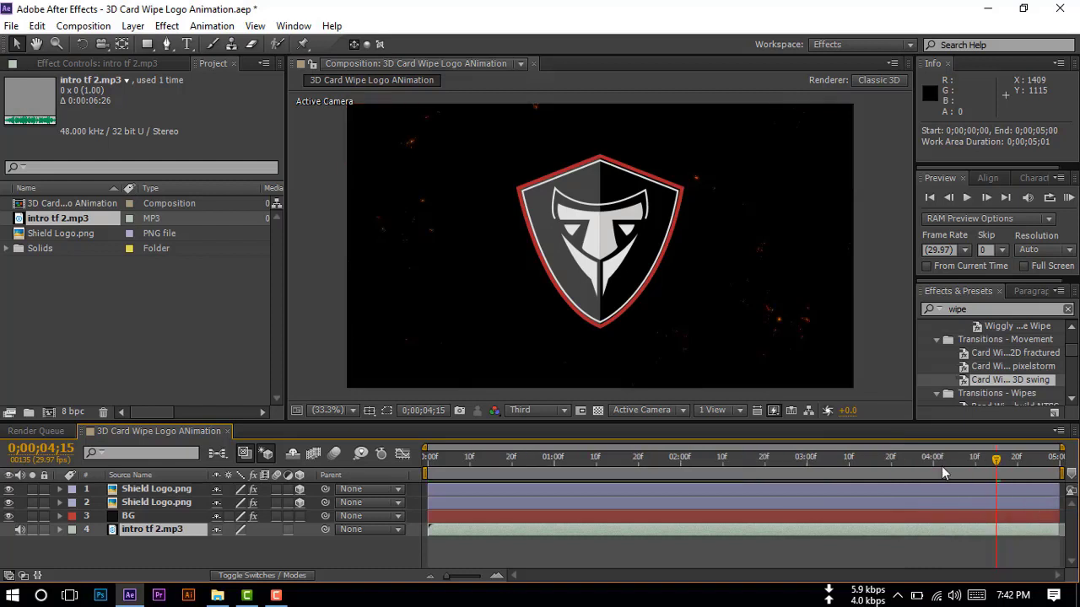
click(154, 530)
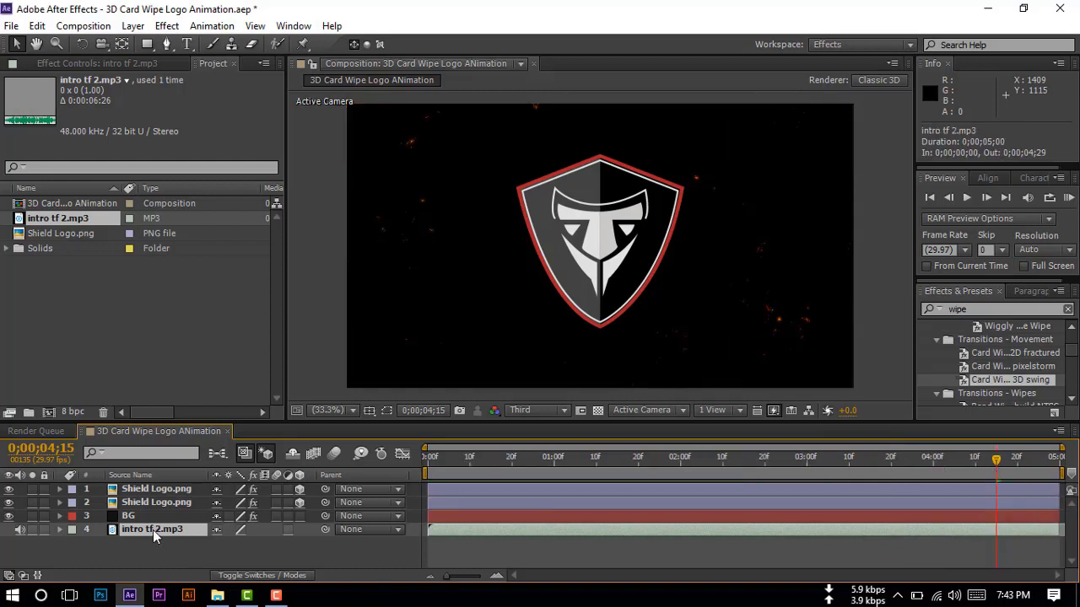
Step: Preview the trimmed 5-second animation with sound, then show the Mode and TrkMat columns with F4
drag(996, 460, 435, 502)
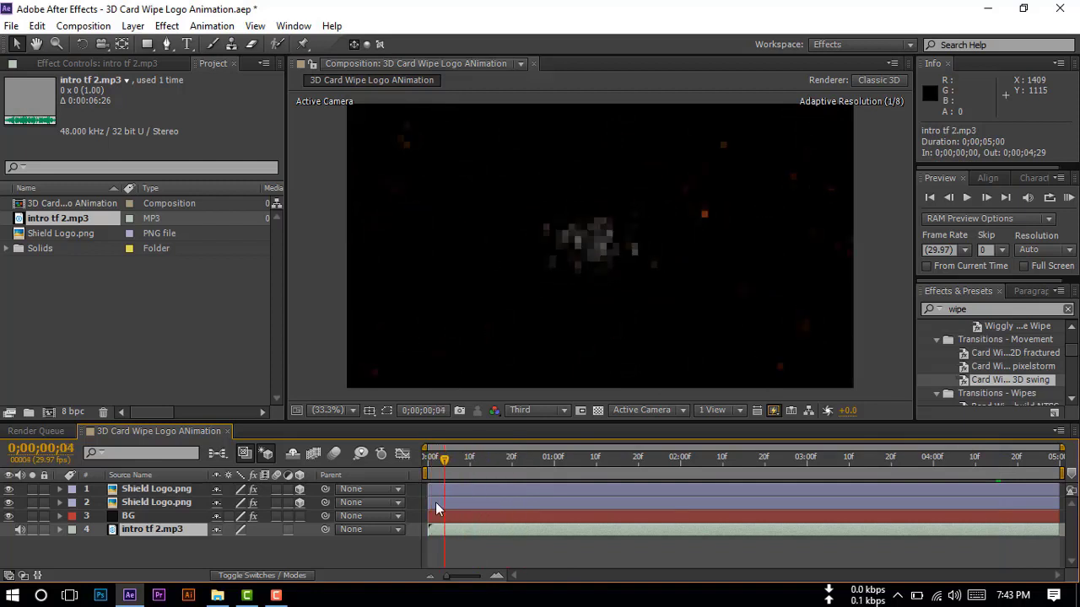
click(1069, 197)
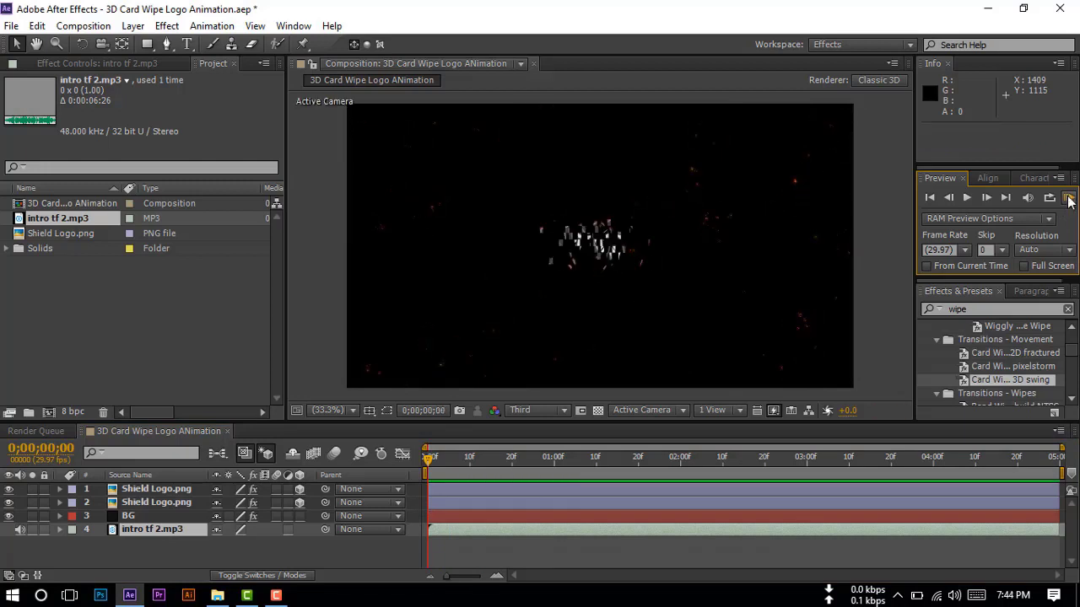
click(1069, 198)
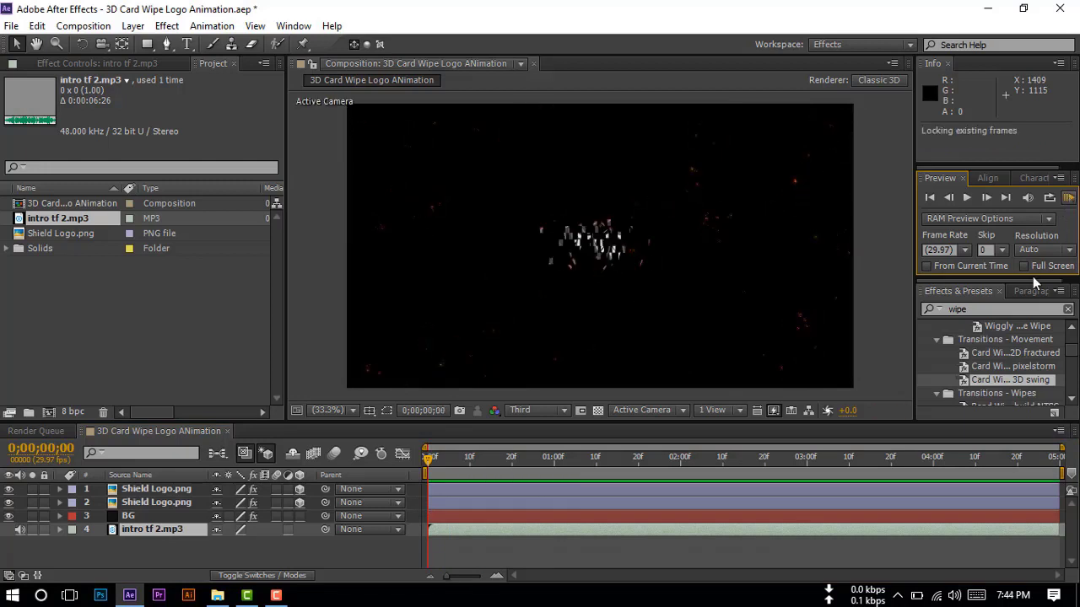
click(1067, 206)
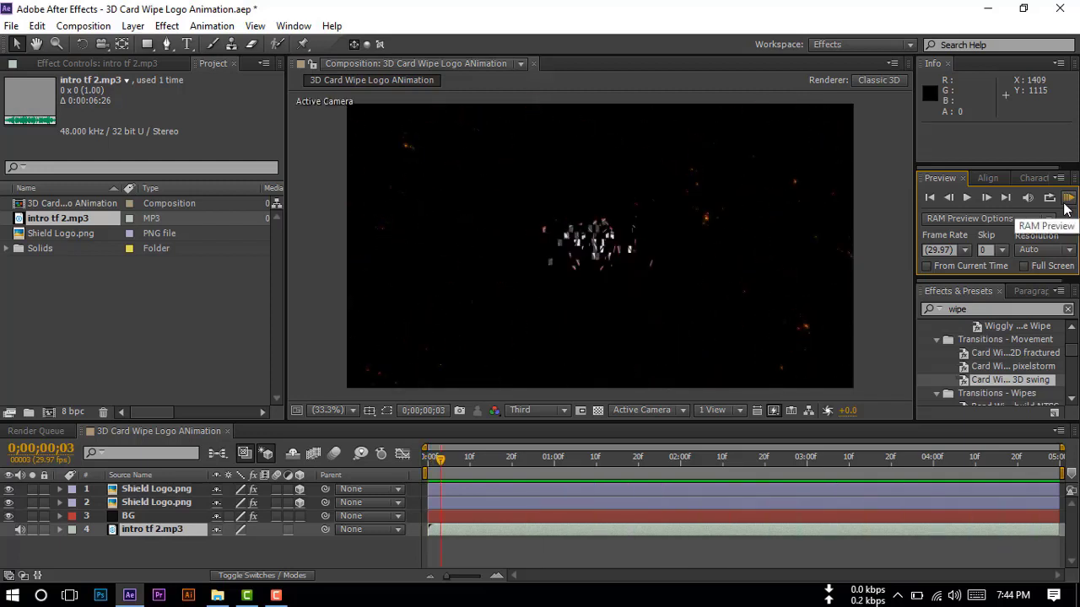
drag(437, 468, 692, 457)
key(F4)
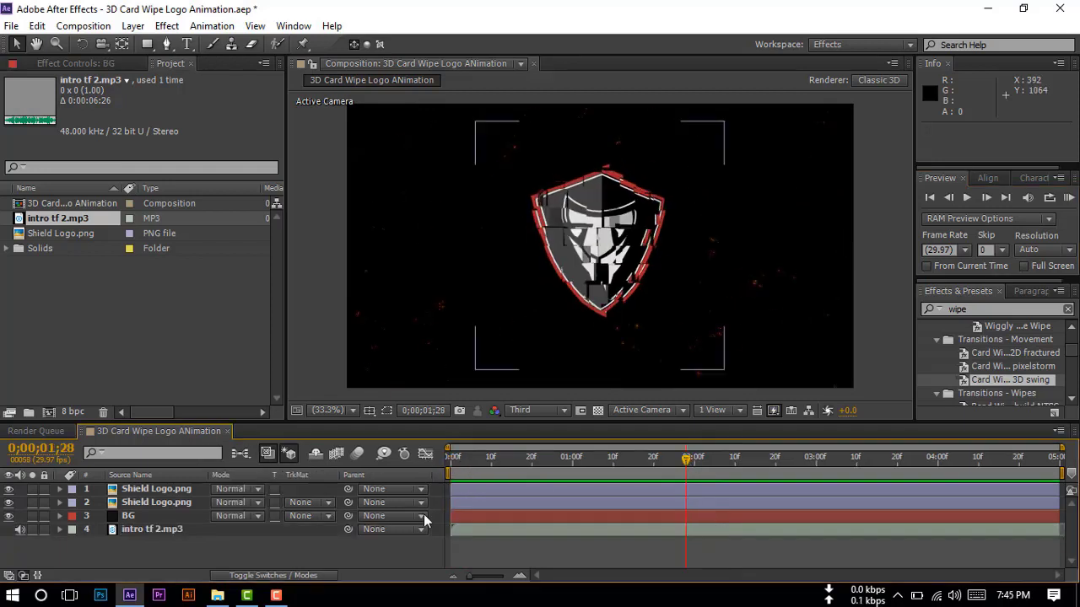
Step: Pre-compose all four layers into a new composition named '3D Card Wipe Robotic Animation'
mouse_move(109, 547)
mouse_down()
mouse_move(139, 505)
mouse_move(124, 496)
mouse_up()
right_click(124, 498)
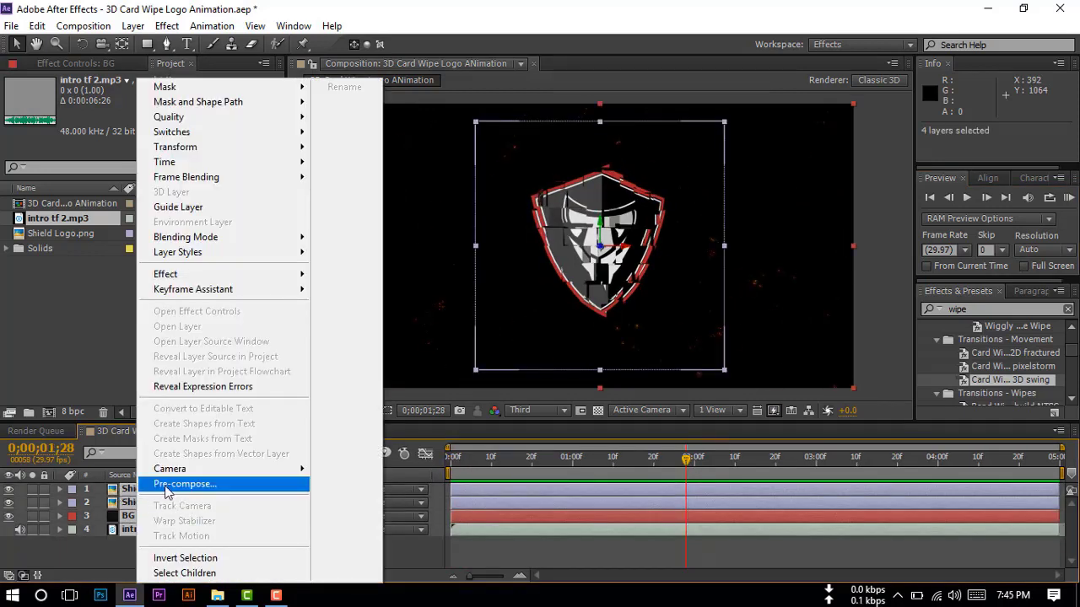
click(166, 485)
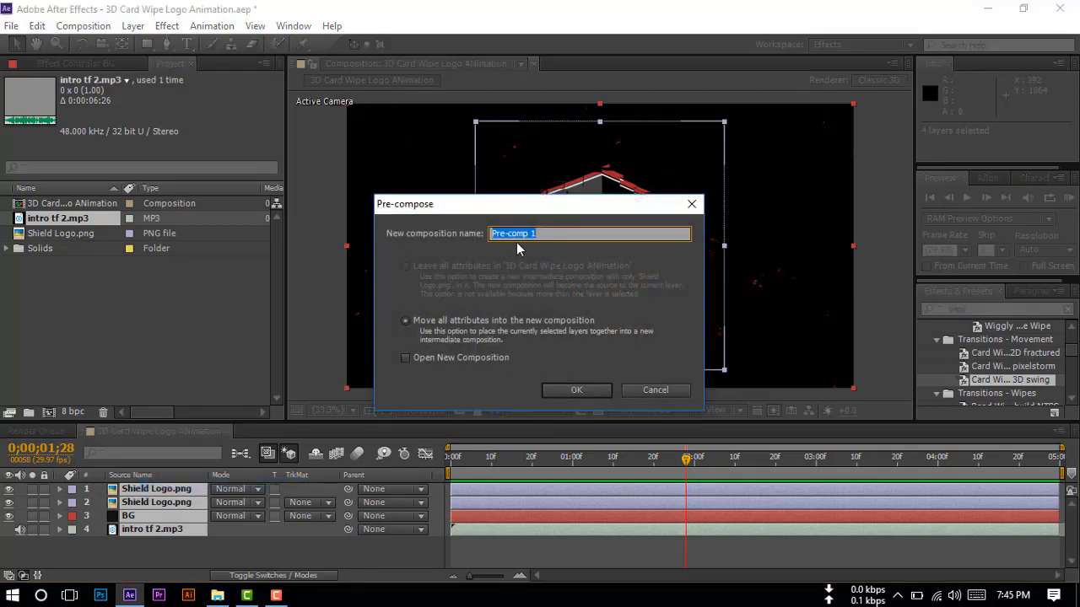
text(3D Card Wipe Robotic Animation)
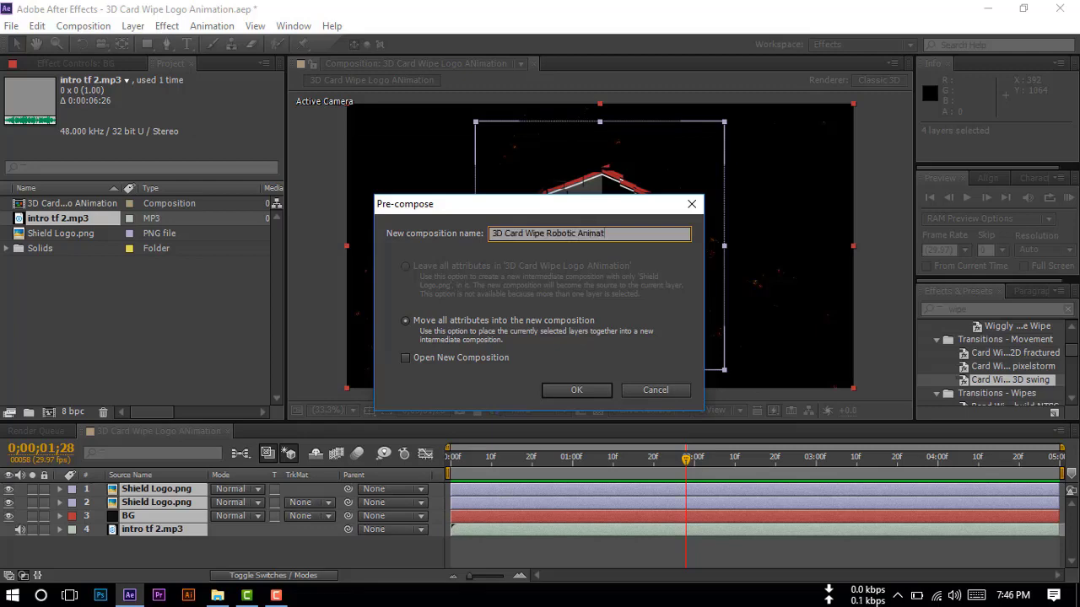
click(575, 390)
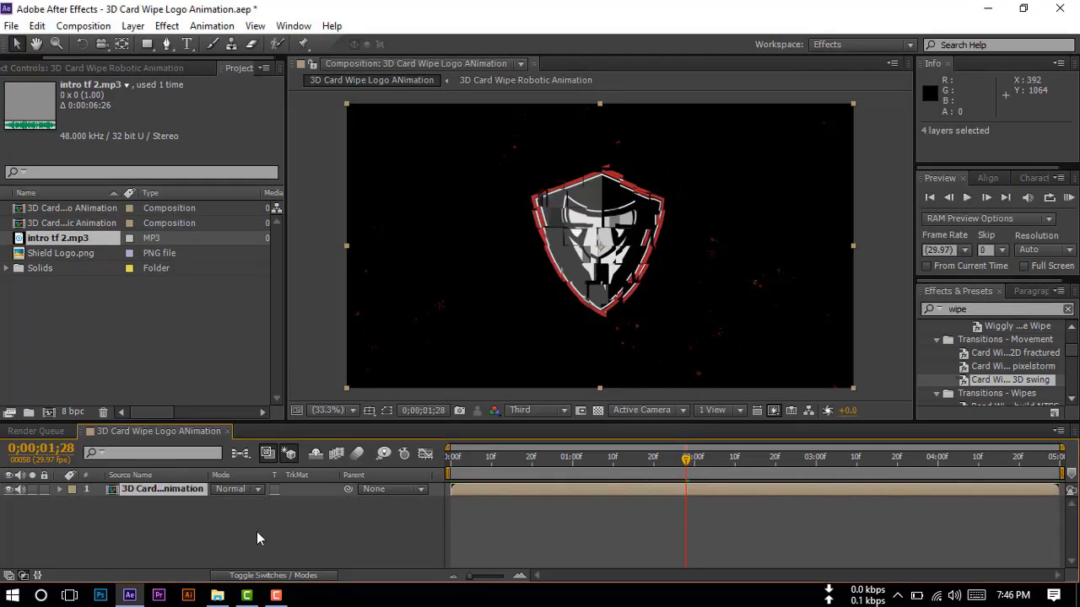
click(232, 512)
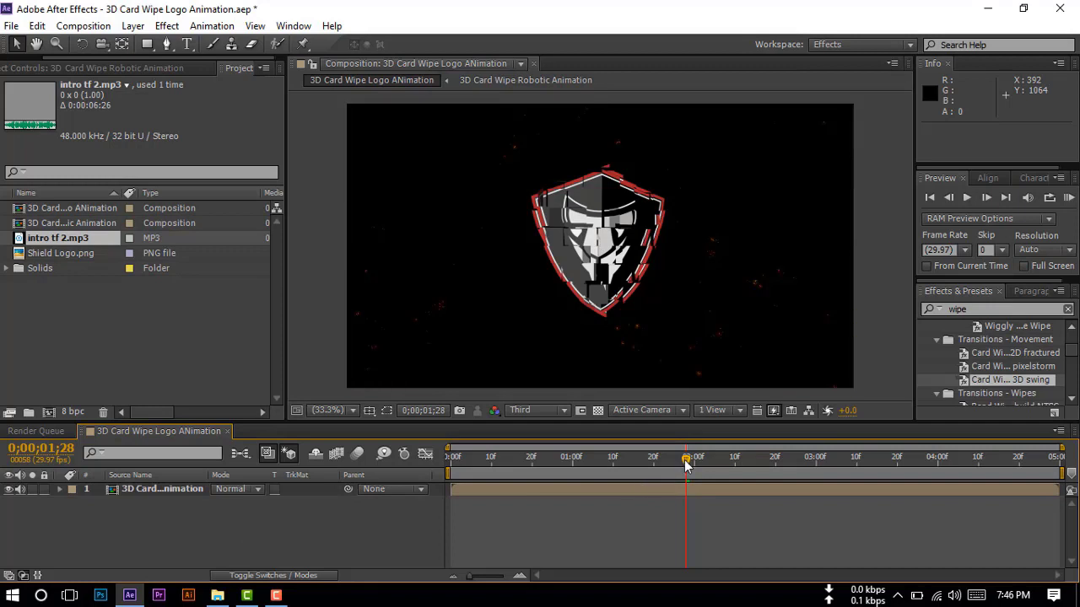
mouse_move(685, 461)
mouse_down()
mouse_move(630, 464)
mouse_move(1056, 464)
mouse_move(981, 473)
mouse_up()
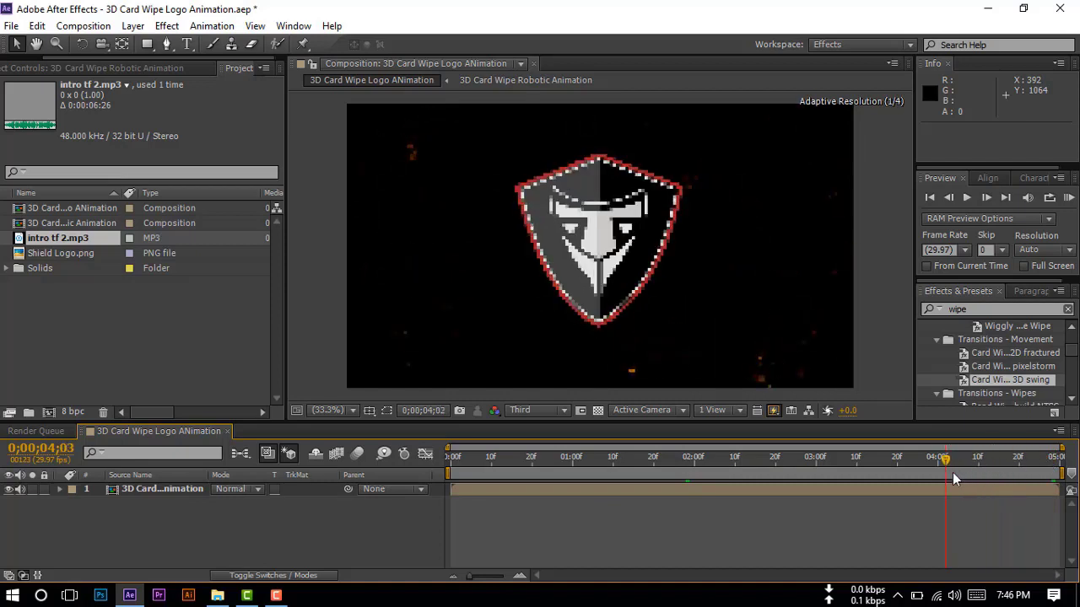
drag(952, 473, 979, 473)
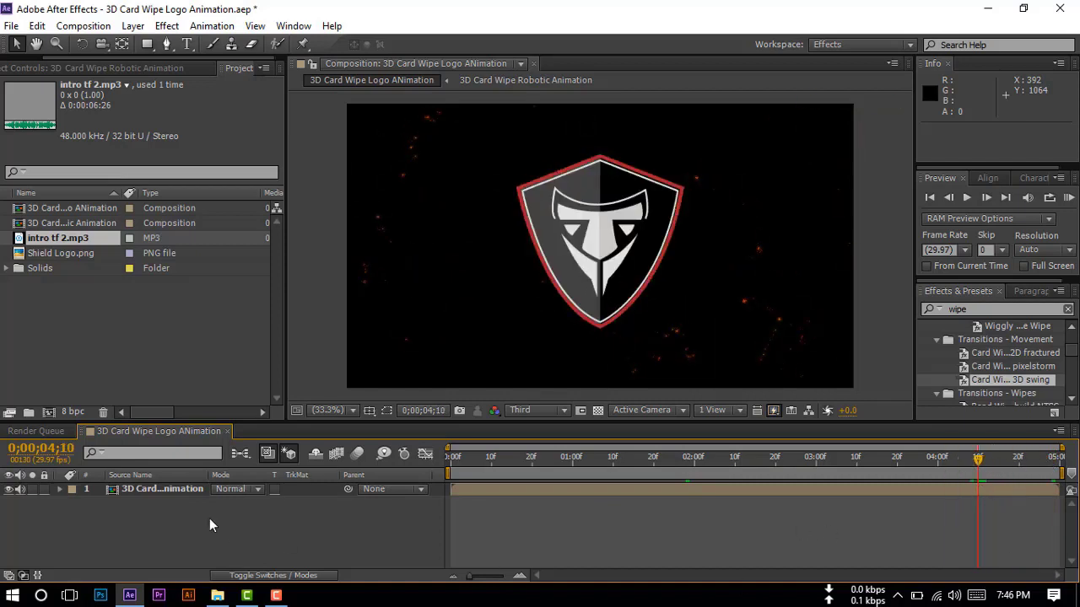
click(136, 490)
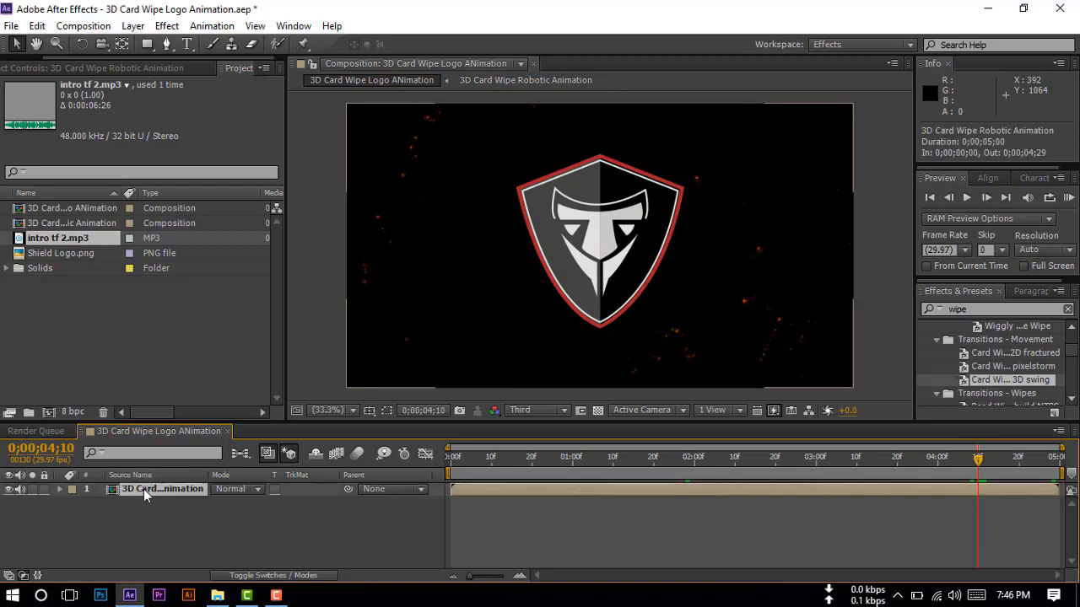
Step: Keyframe the nested layer's Opacity from 100% near 4;10 down to 0% on the last frame
click(59, 490)
click(72, 503)
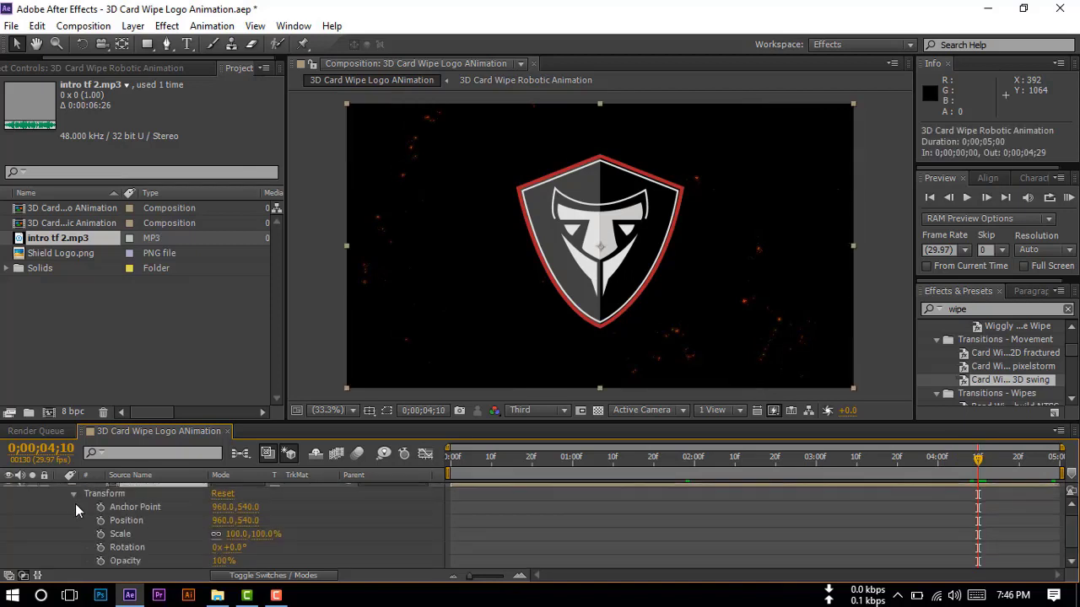
scroll(142, 533, down, 1)
click(100, 548)
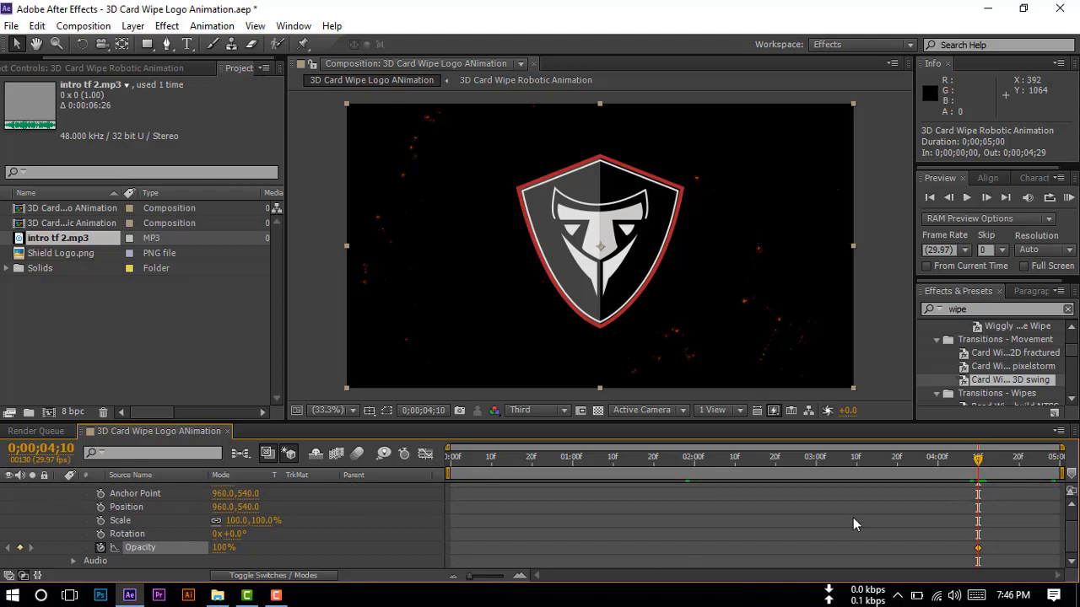
key(space)
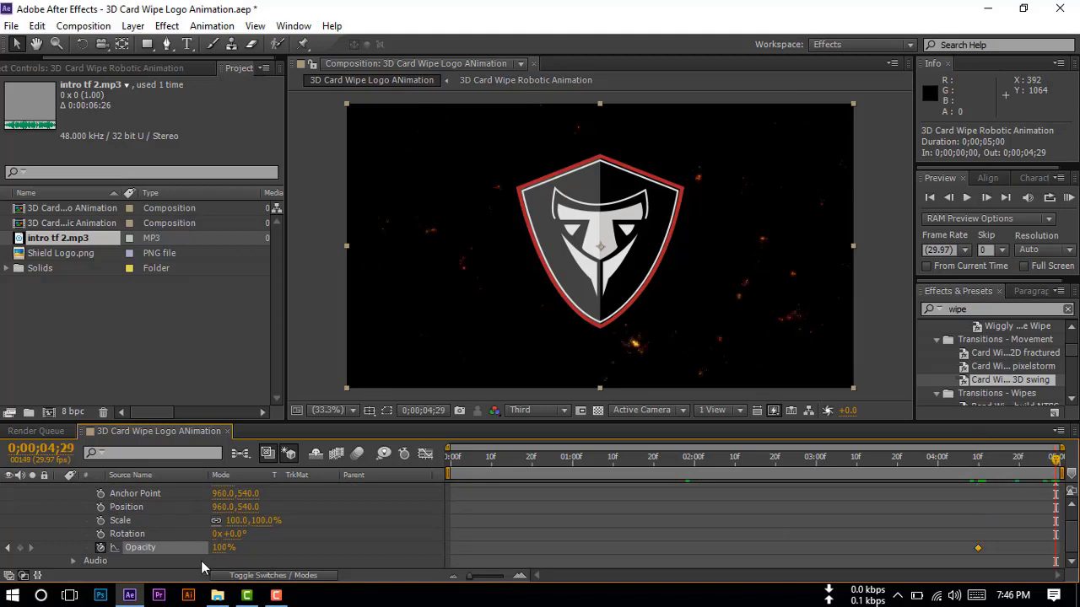
drag(223, 547, 25, 557)
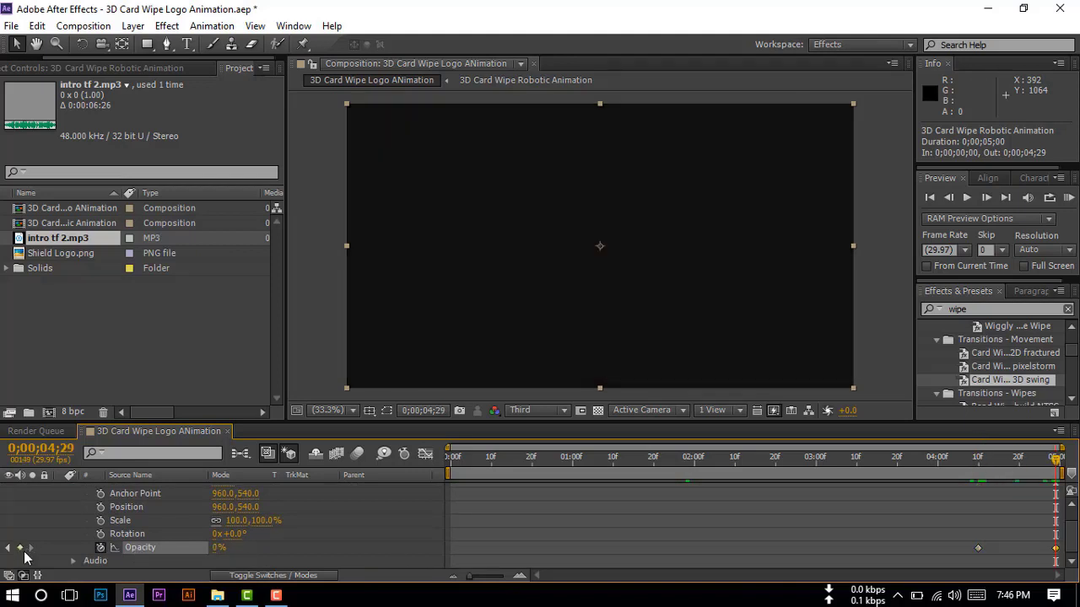
Step: Apply Easy Ease to the Opacity keyframes and scrub through to check the fade-out
drag(1055, 463, 966, 467)
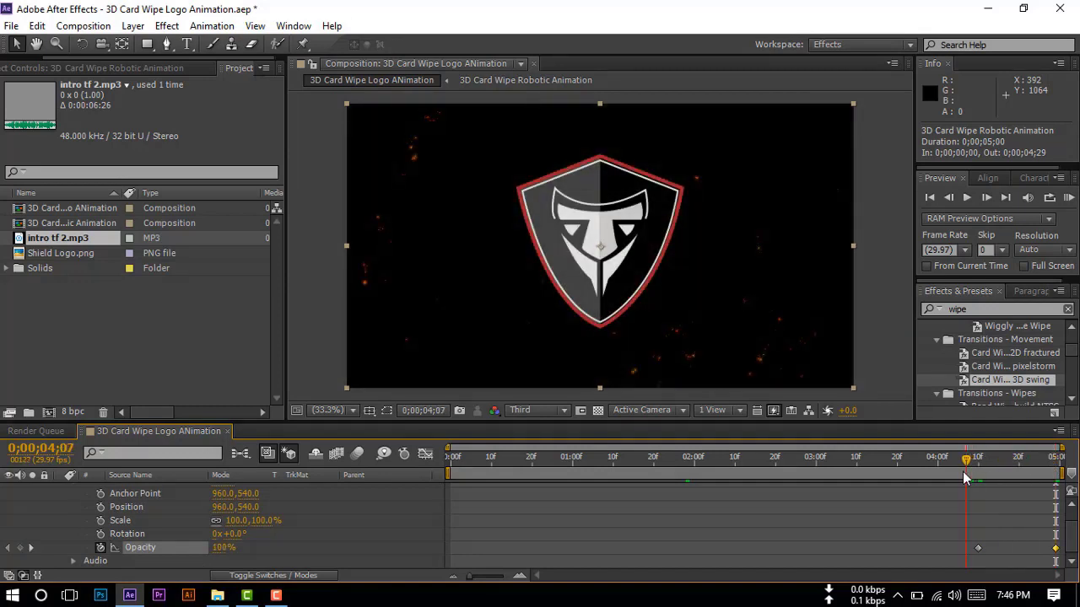
right_click(1054, 549)
mouse_move(1050, 548)
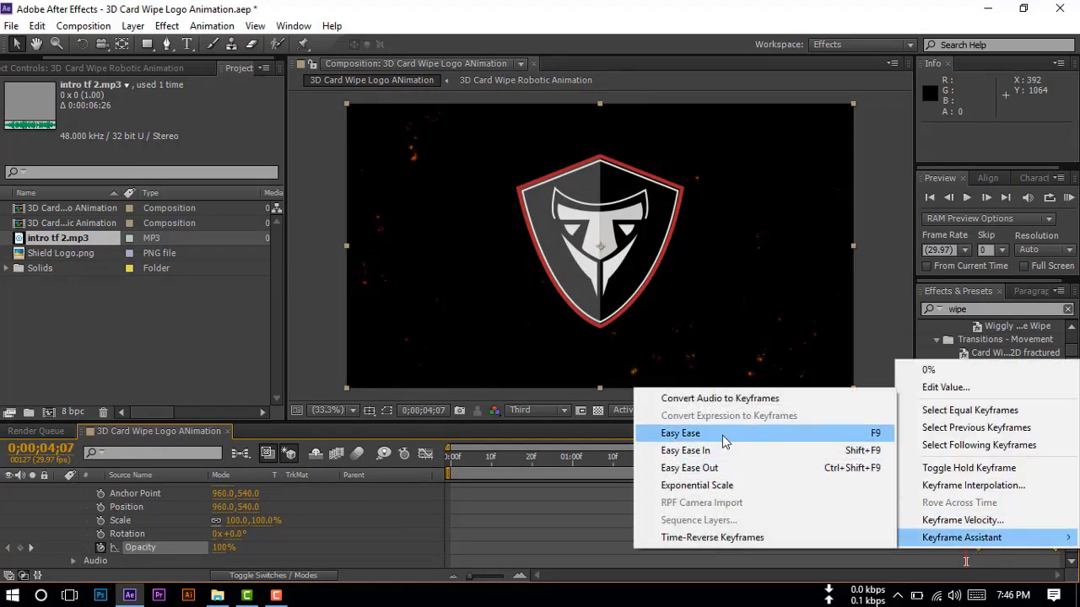
click(784, 429)
drag(972, 464, 1055, 462)
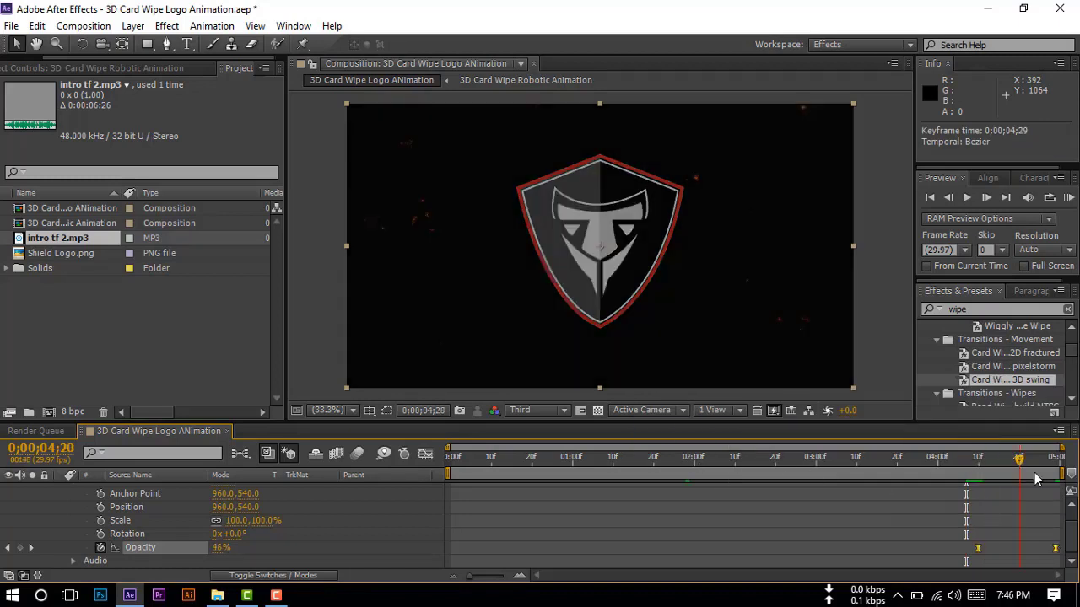
scroll(76, 473, up, 1)
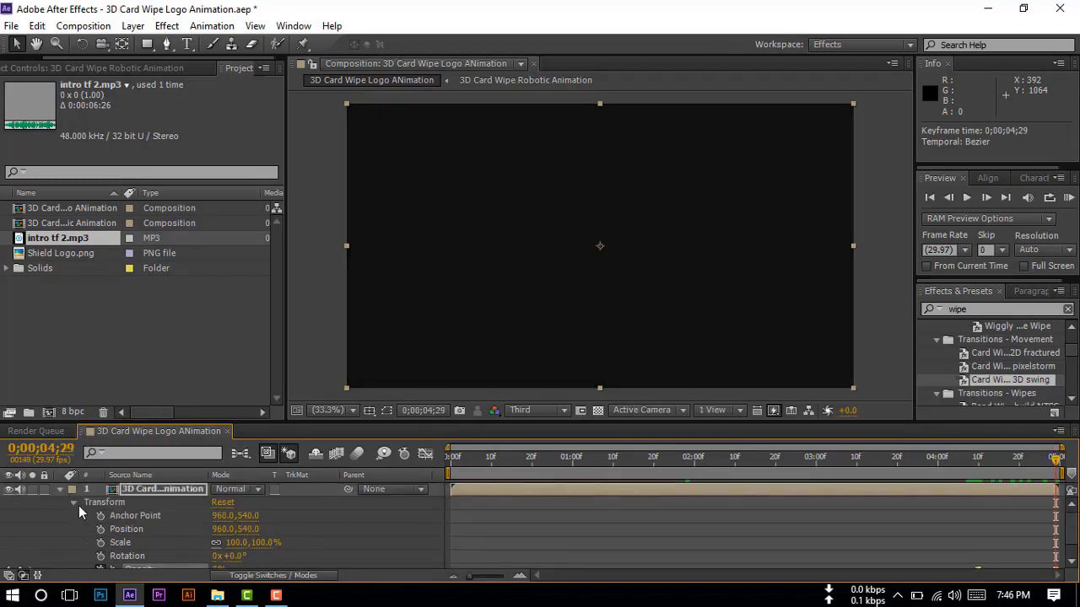
click(59, 491)
Step: Delete the selected layer, open the nested Robotic Animation composition, and reveal all layers' keyframes
click(135, 490)
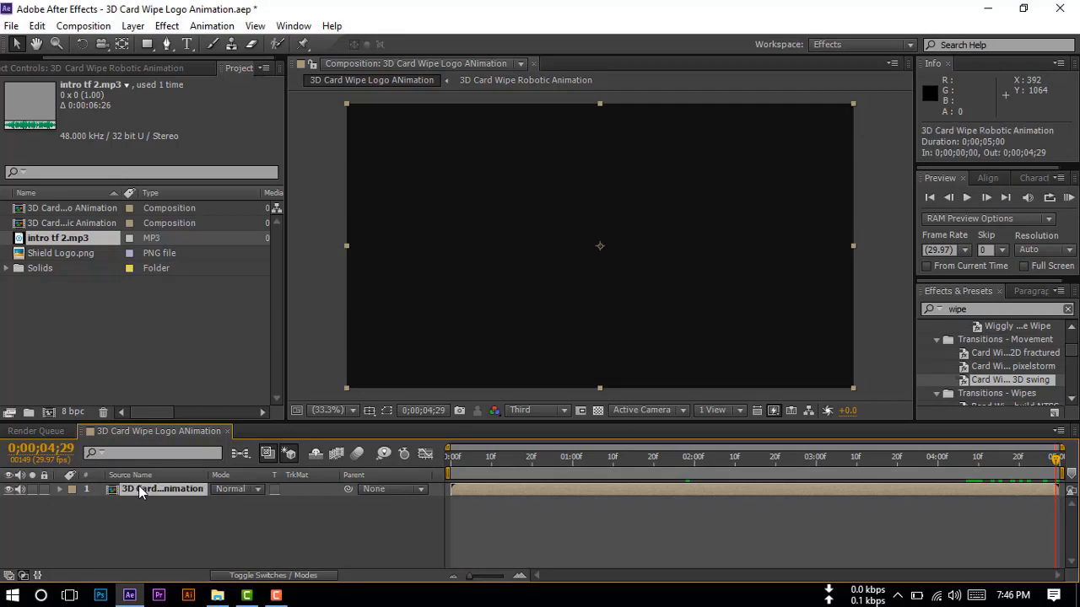
key(Delete)
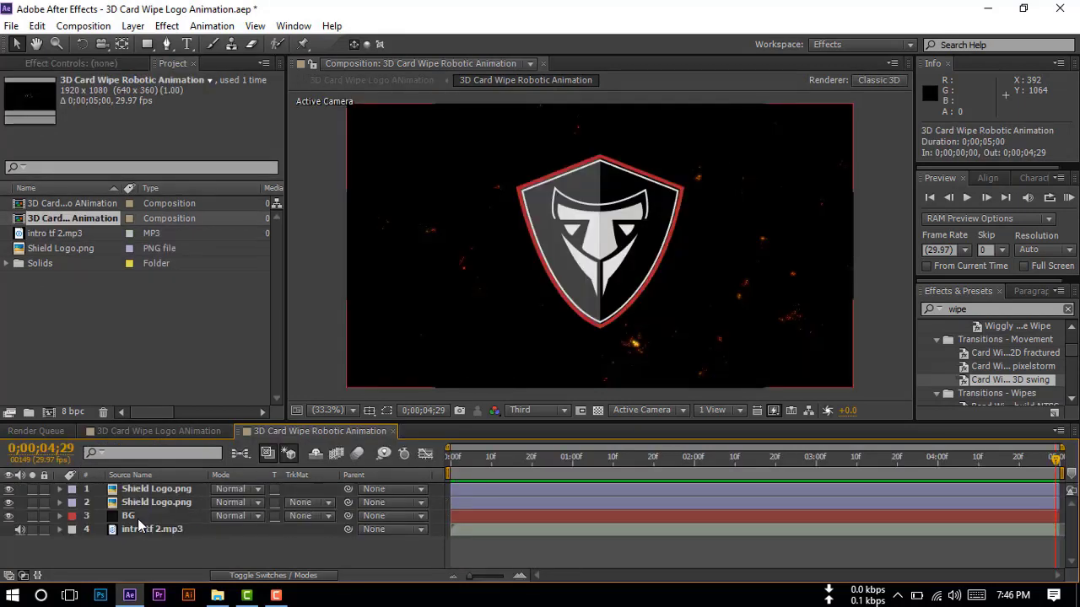
click(139, 516)
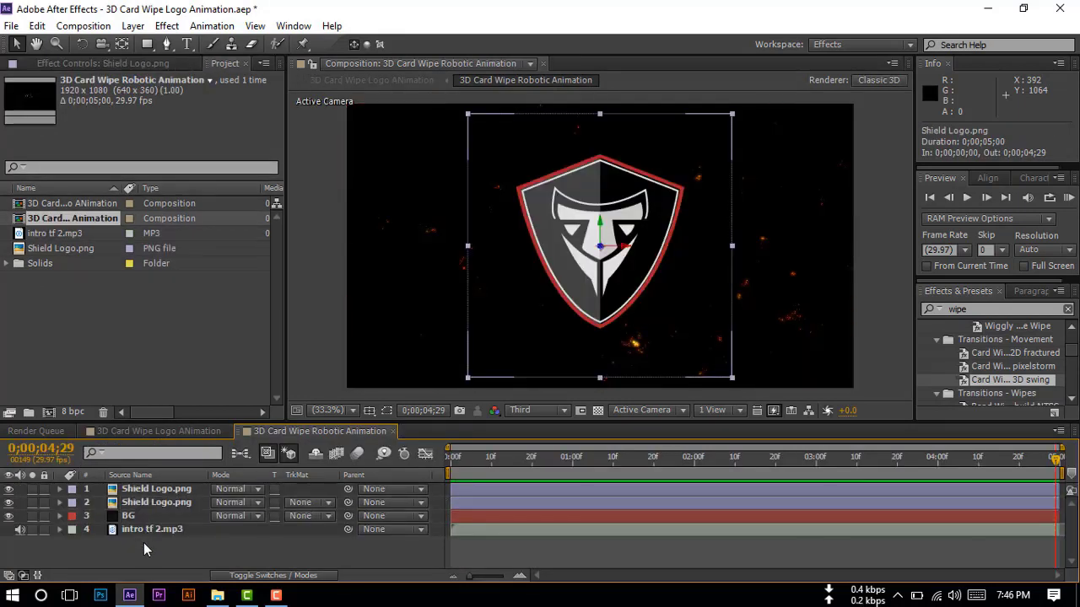
drag(142, 549, 139, 489)
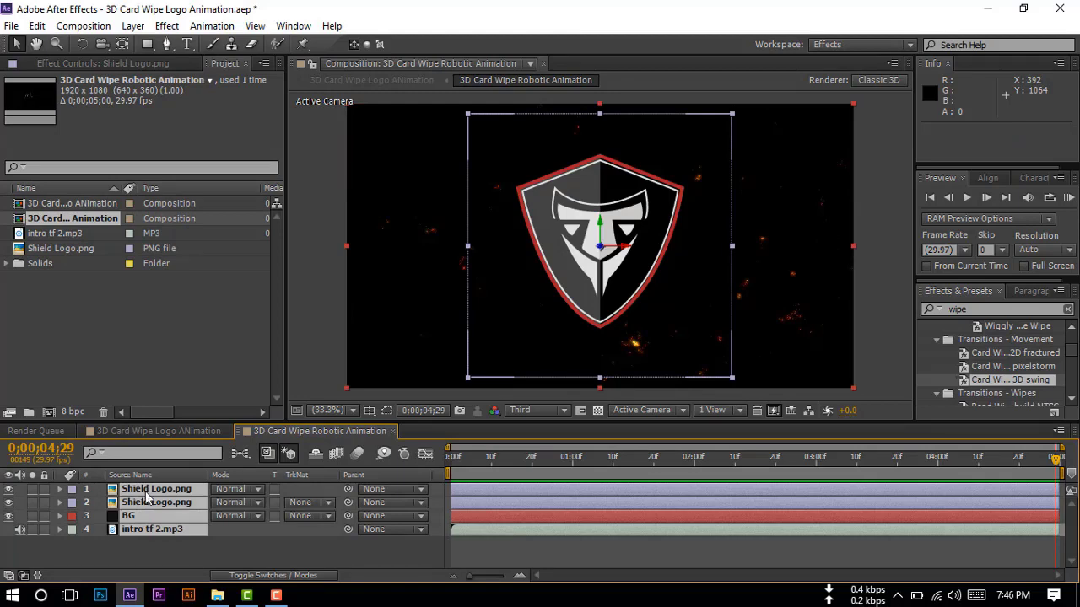
key(e)
key(e)
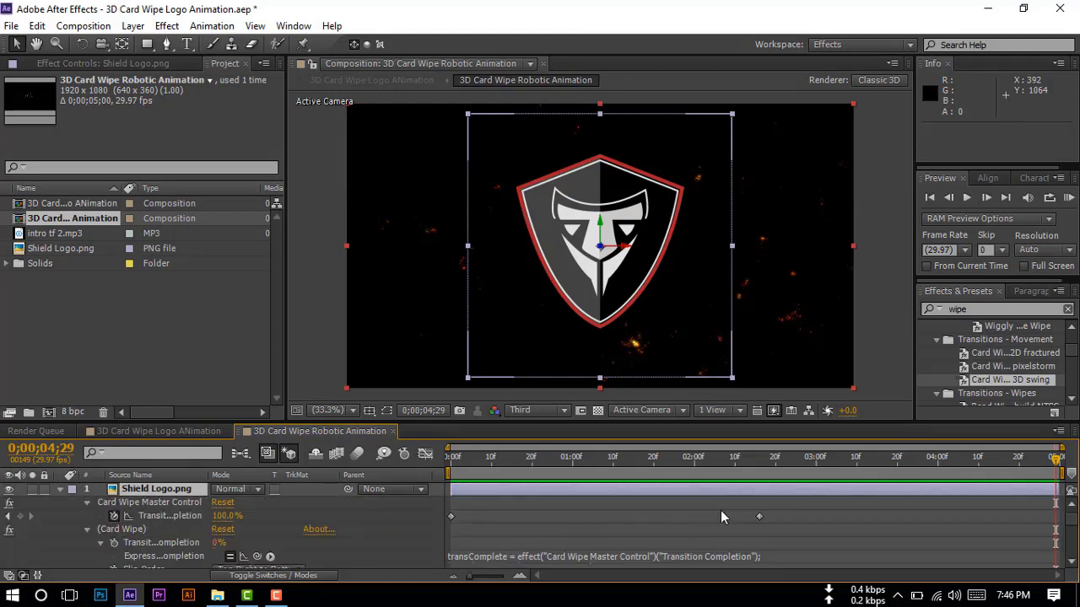
Step: Select the Shield Logo's two Transition Completion keyframes and apply Easy Ease to them
drag(777, 511, 444, 533)
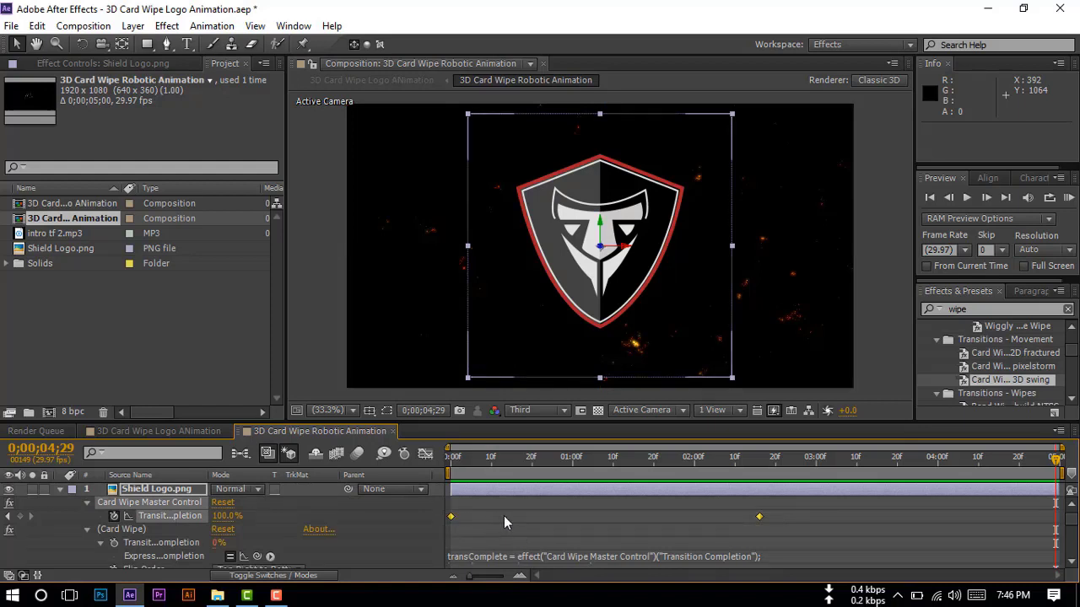
key(ctrl+z)
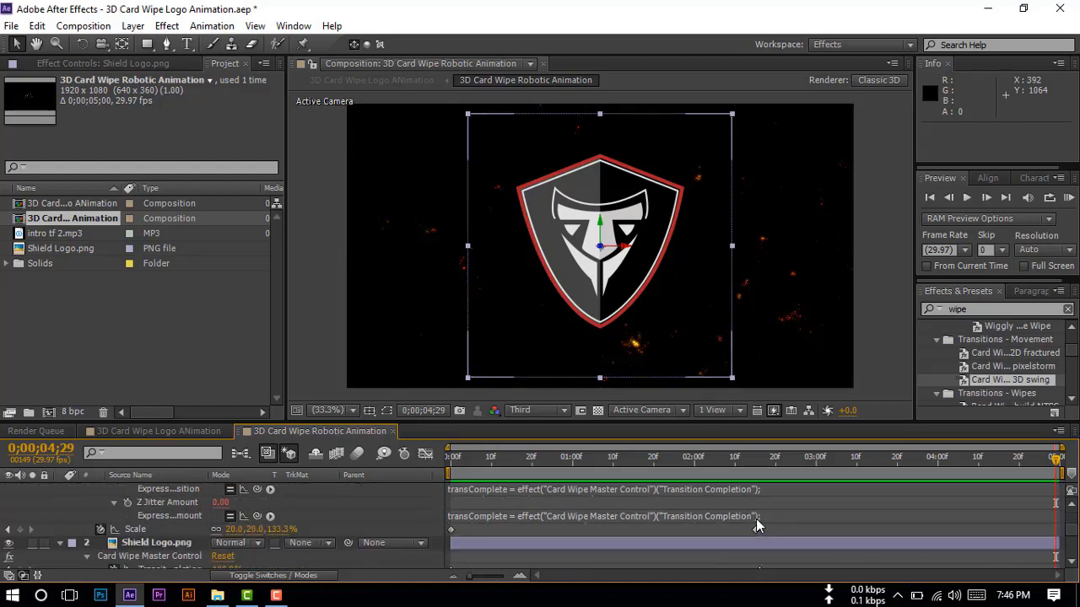
drag(727, 513, 780, 487)
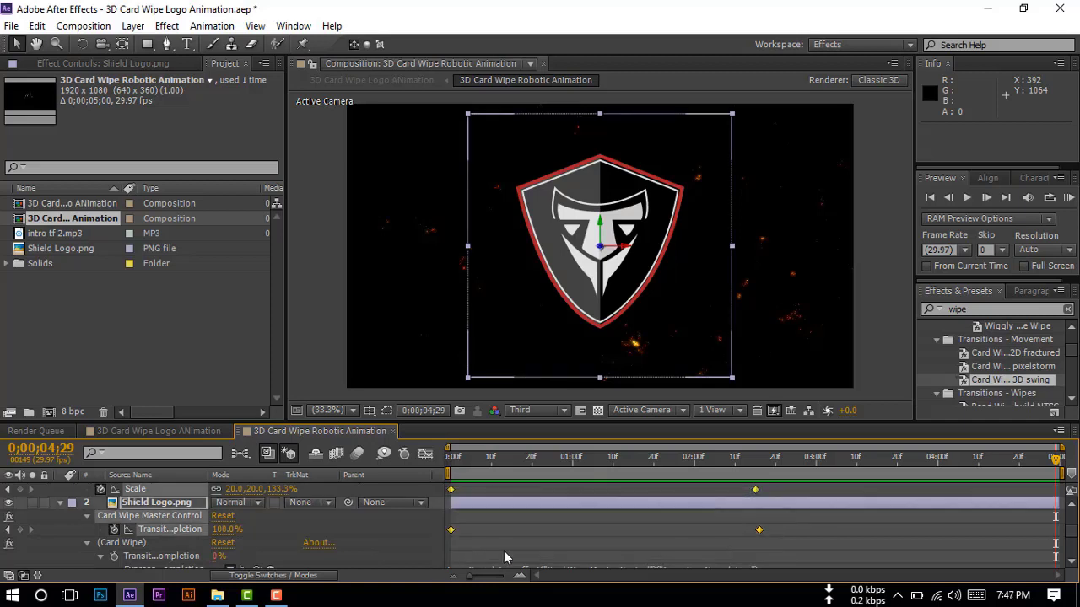
key(ctrl+z)
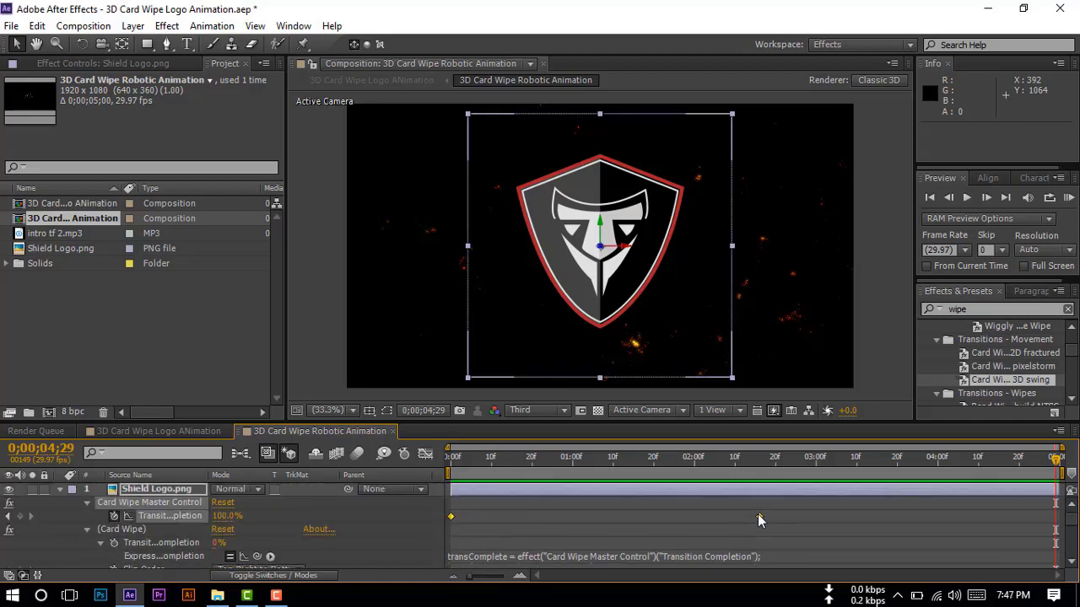
right_click(758, 517)
mouse_move(832, 499)
click(617, 408)
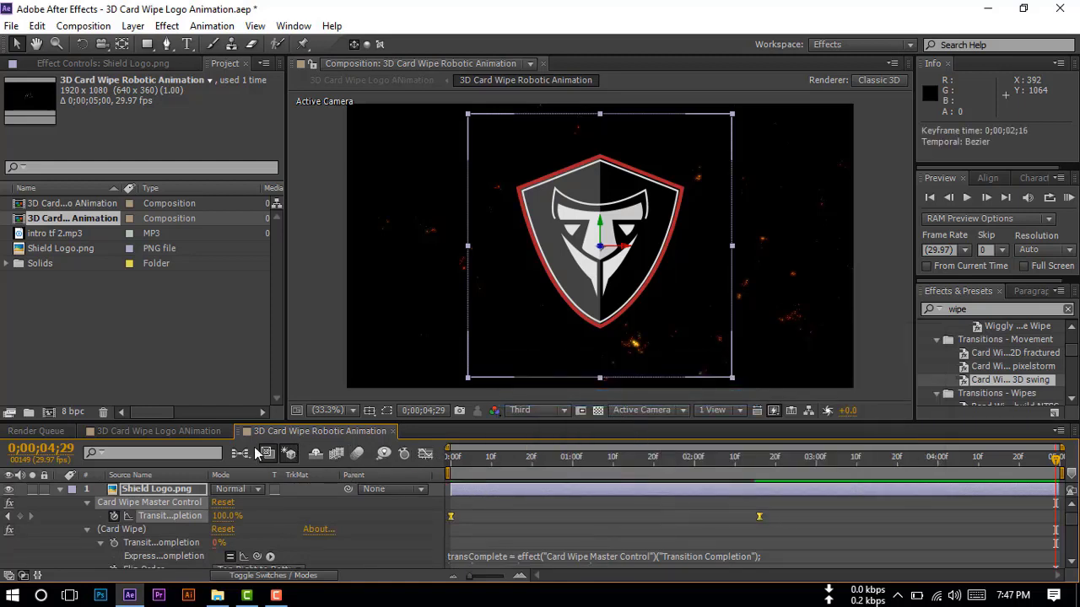
Step: Collapse the Shield Logo and BG layer properties and deselect the layers
click(60, 490)
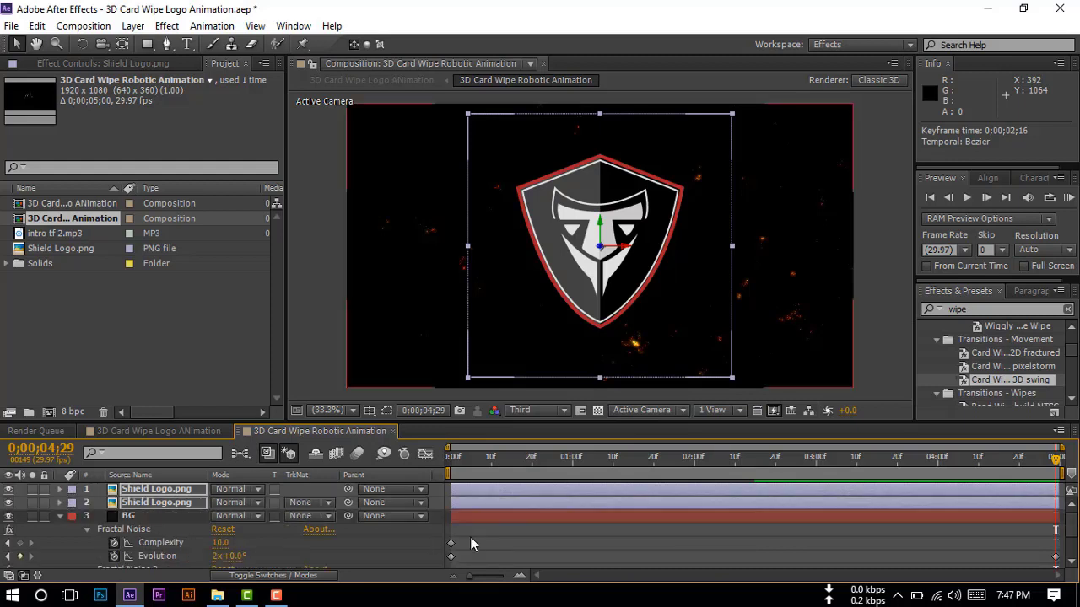
click(60, 516)
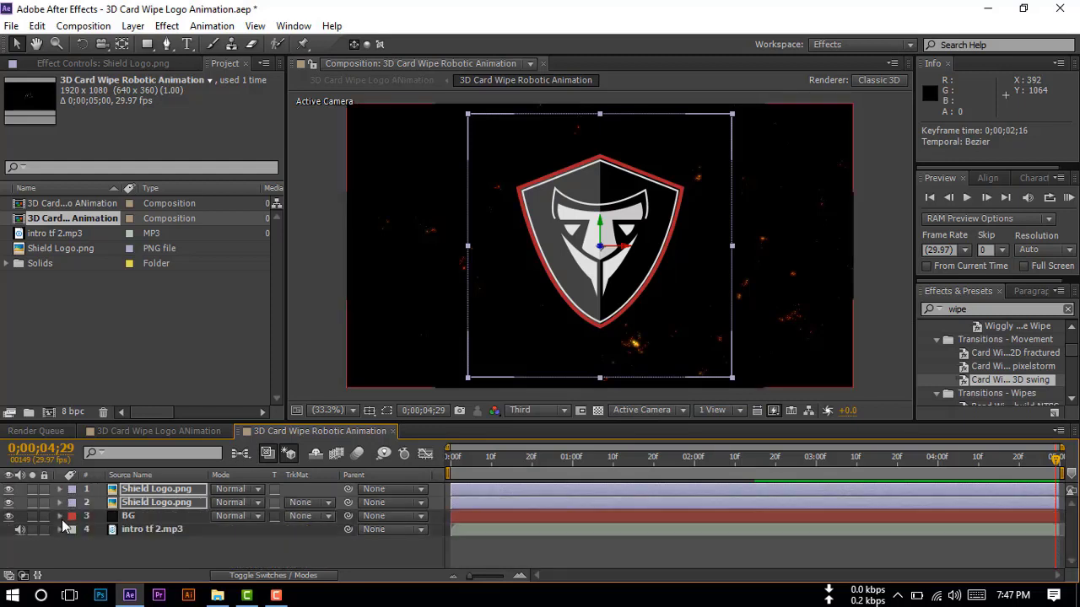
click(110, 548)
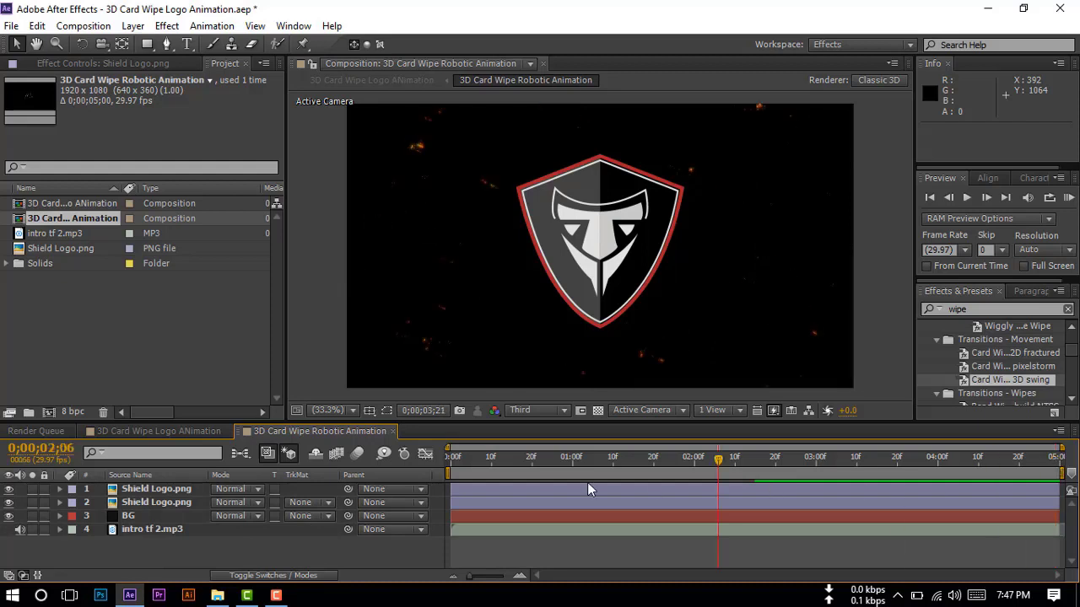
Step: Move the playhead back to frame 0 and RAM-preview the eased card wipe animation
mouse_move(1059, 466)
mouse_down()
mouse_move(405, 486)
mouse_move(599, 464)
mouse_move(731, 474)
mouse_up()
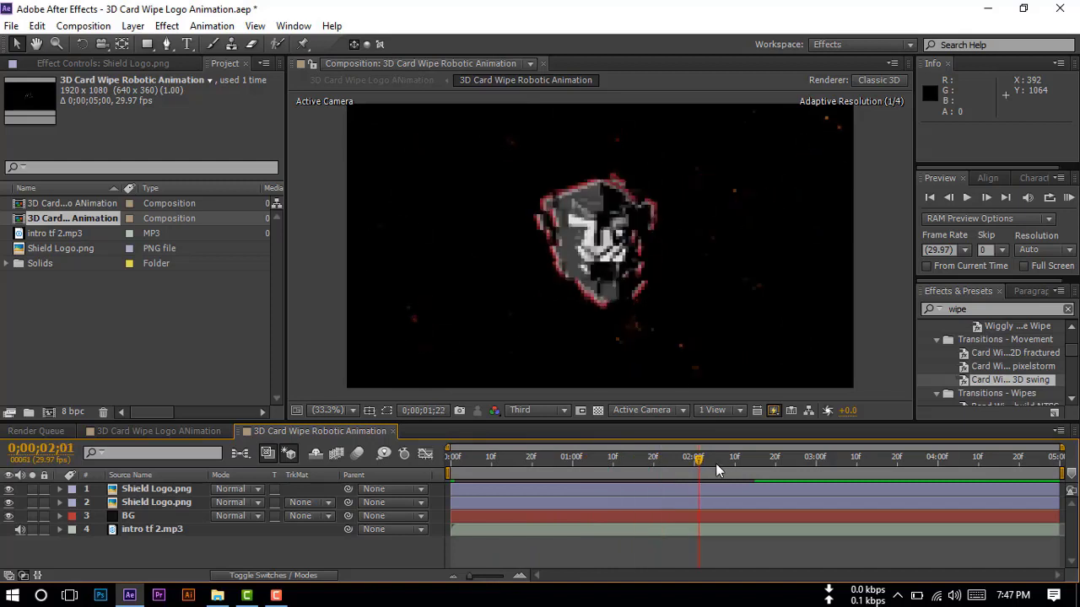
key(KP_0)
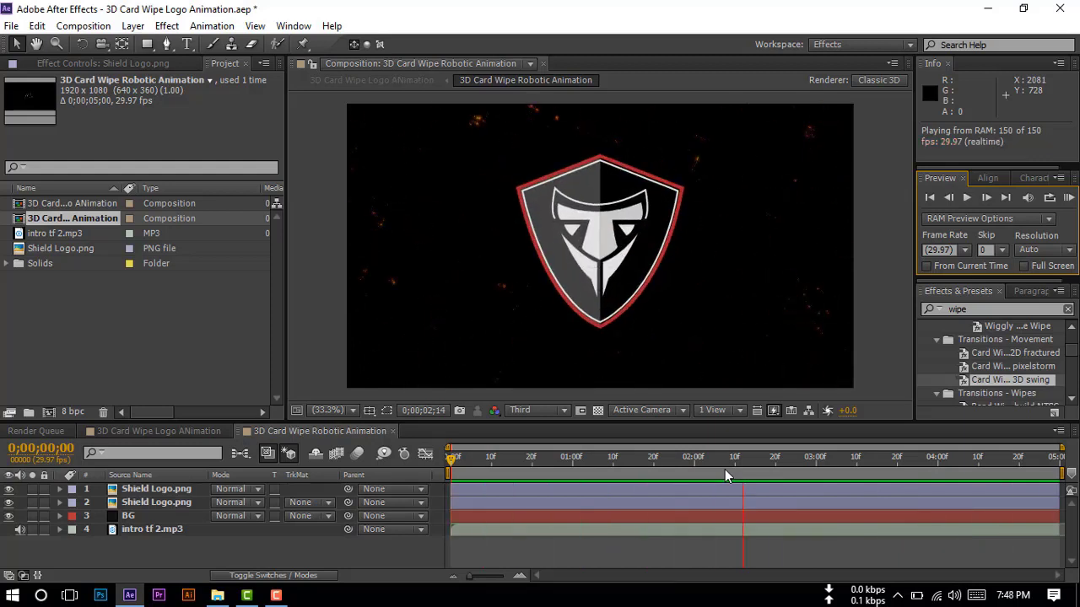
Step: Add the 3D Card Wipe Logo ANimation composition to the Render Queue
click(159, 431)
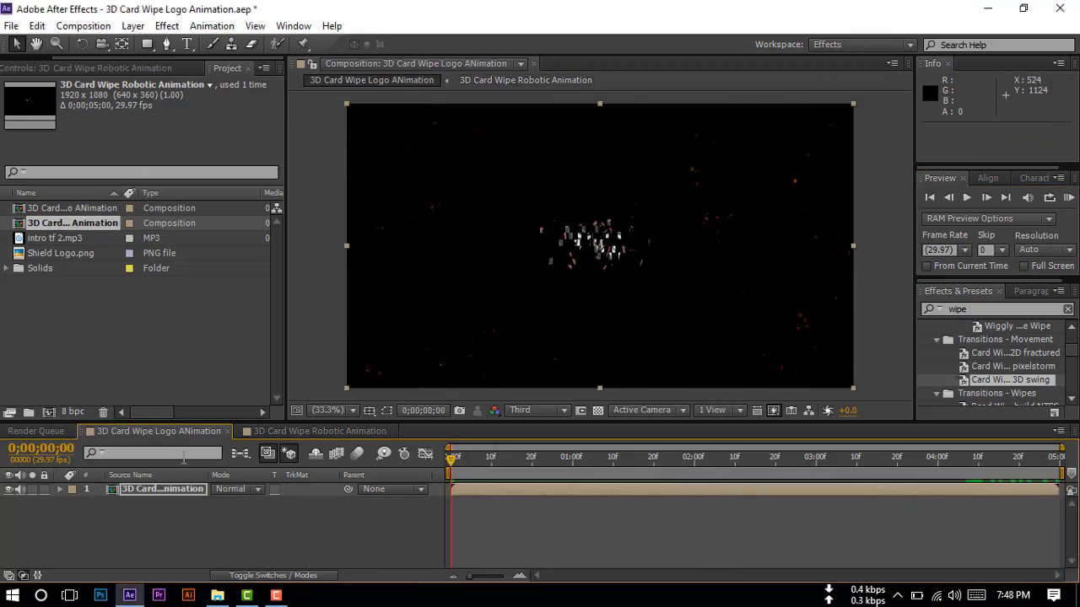
click(82, 25)
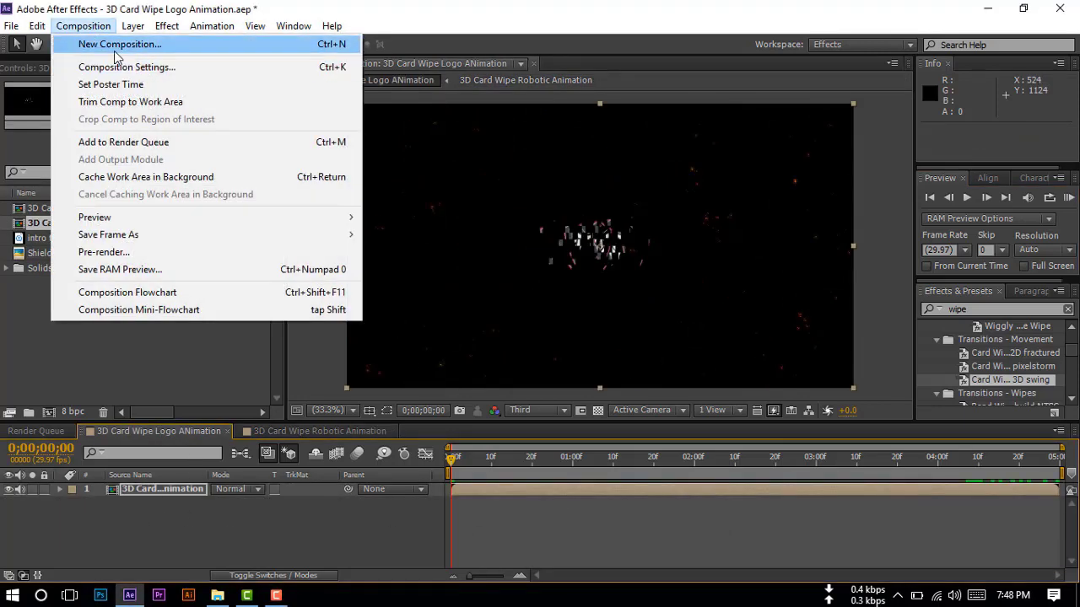
click(125, 144)
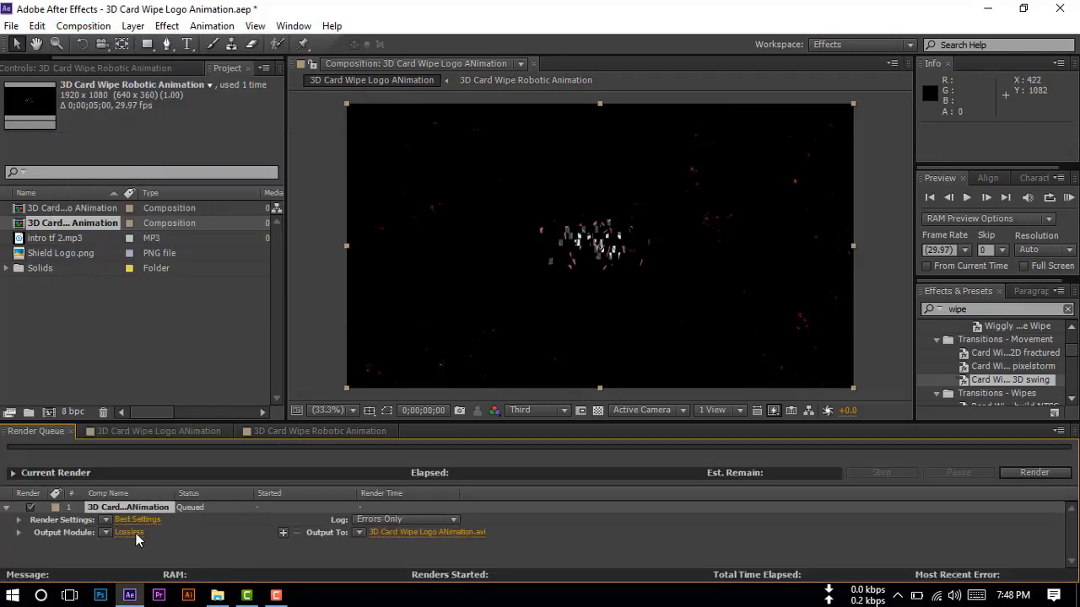
Step: Set the output module to QuickTime with stereo audio output using the AAC codec
click(132, 533)
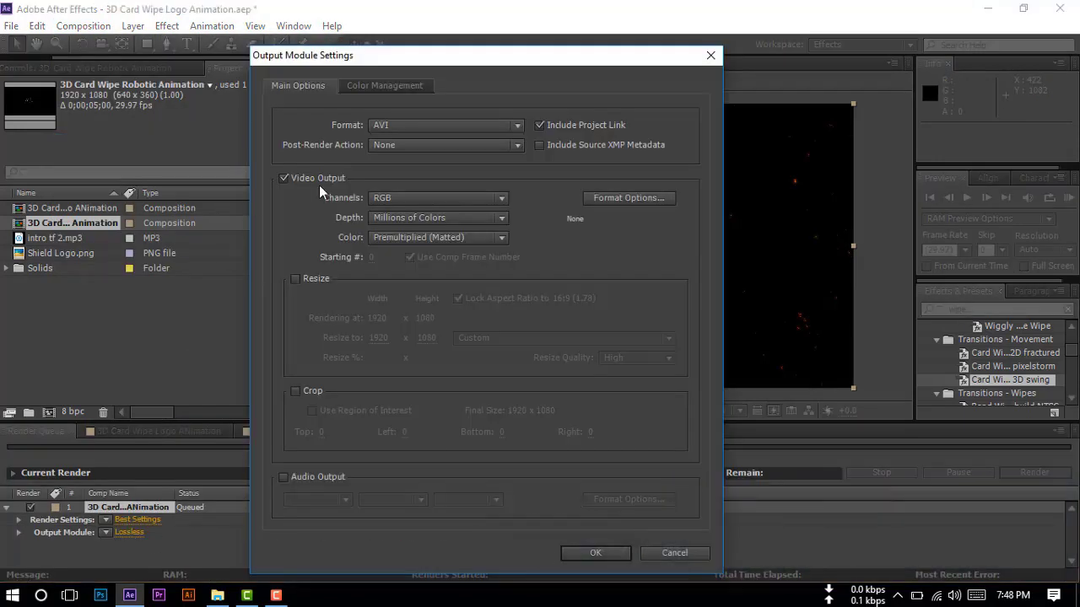
click(449, 124)
click(398, 390)
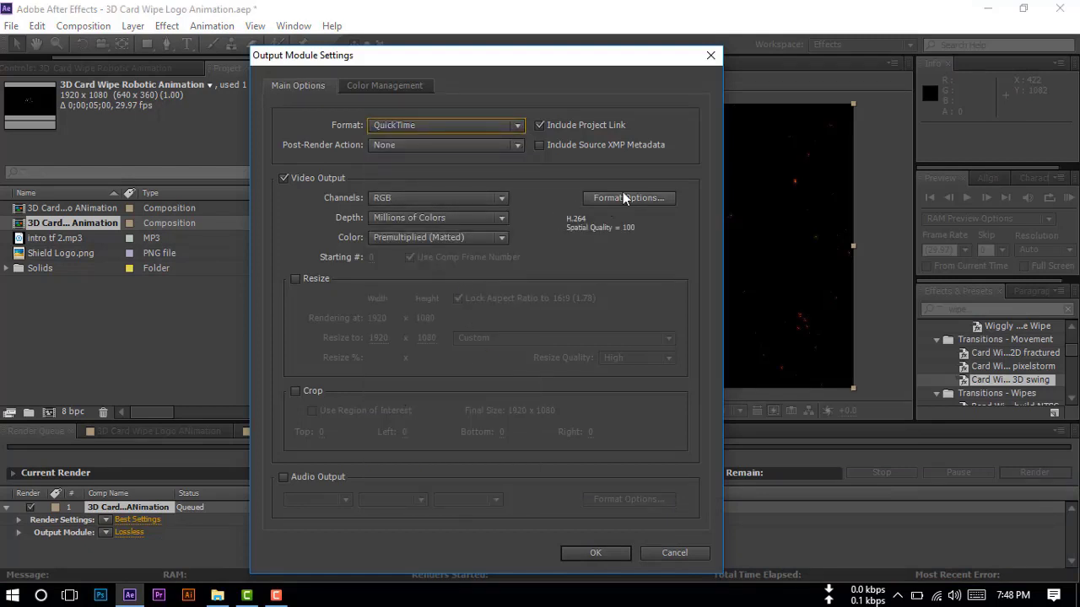
click(284, 477)
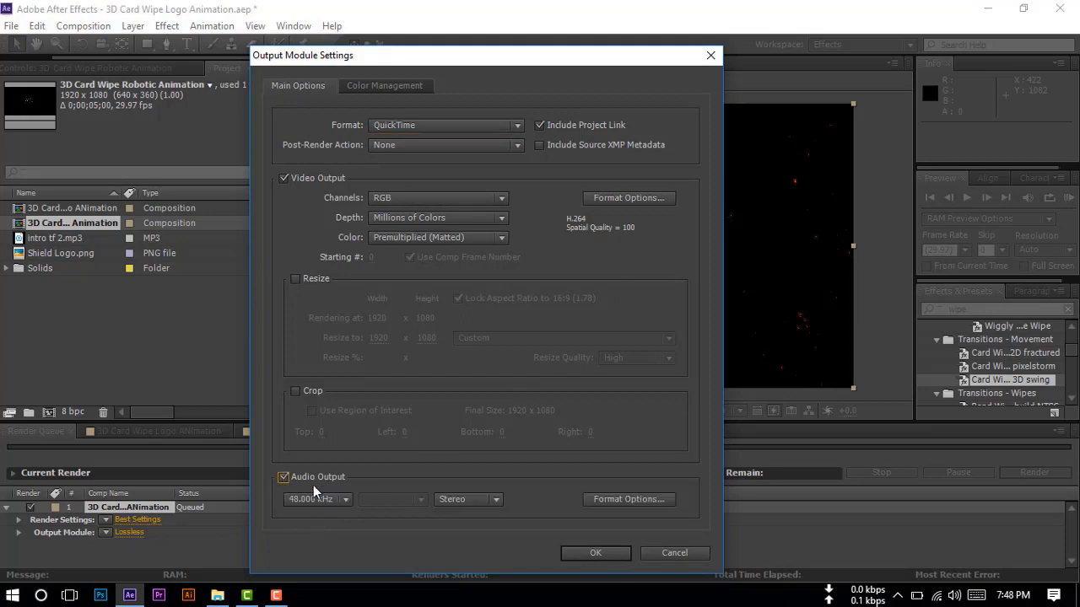
click(487, 500)
click(477, 537)
click(595, 500)
click(435, 145)
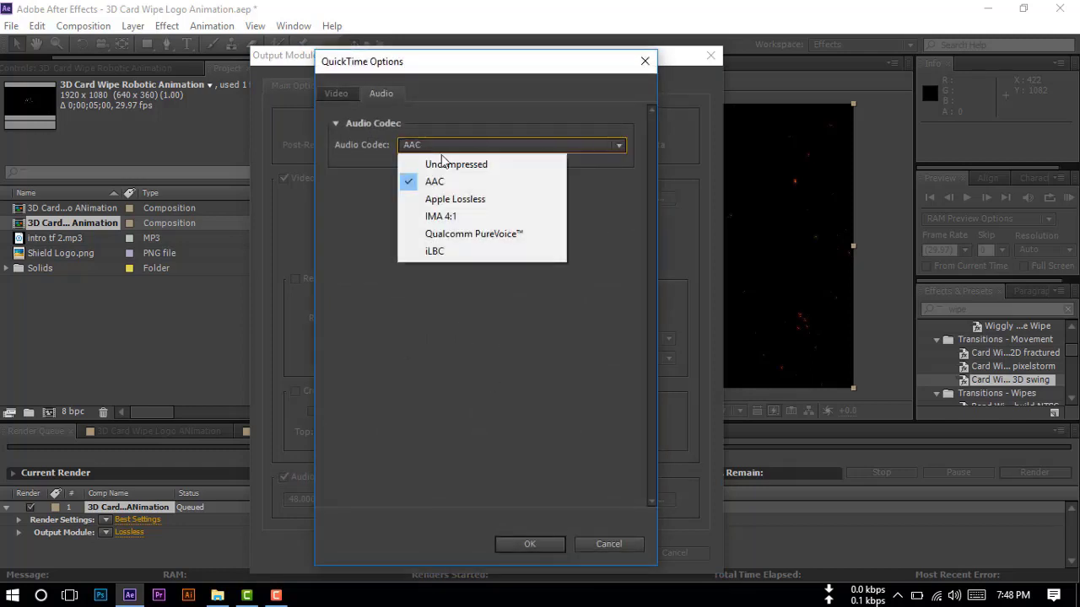
click(446, 181)
click(528, 545)
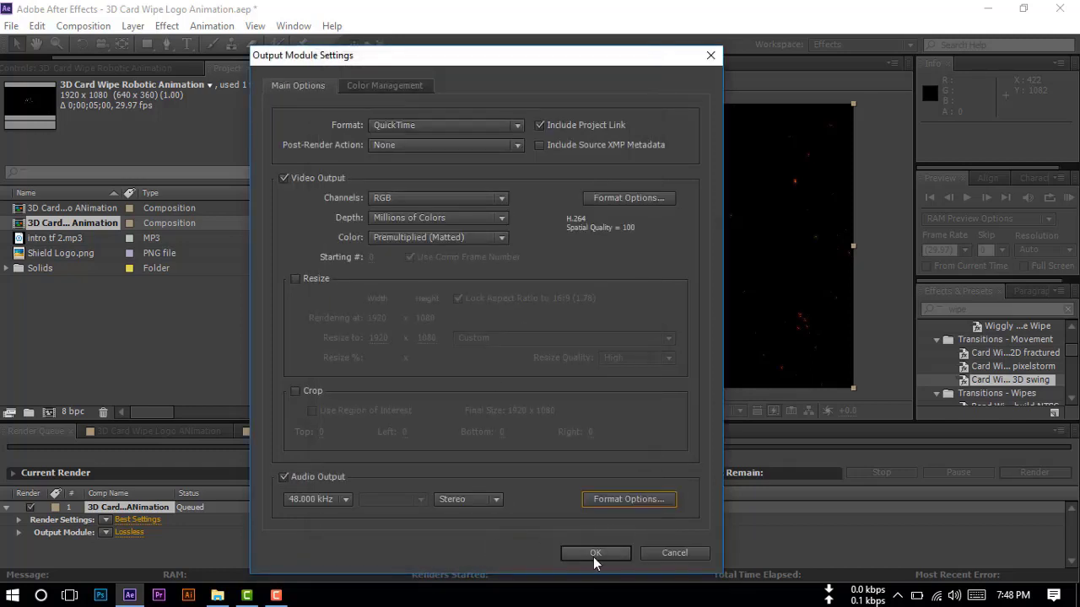
click(595, 553)
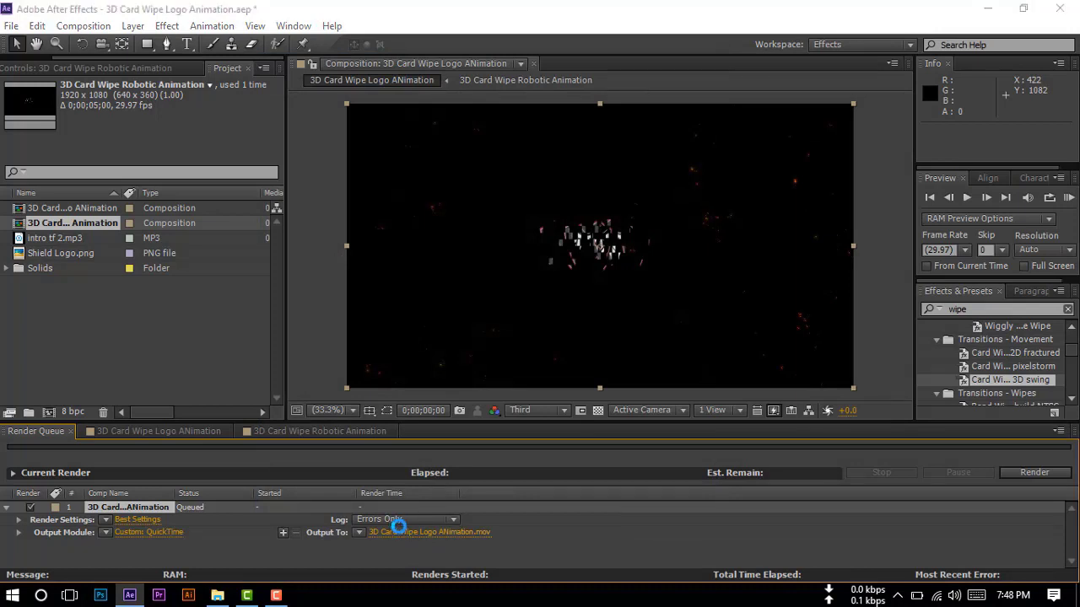
Step: Save the .mov output to Desktop > Robotic 3D Waipe Logo Animation and start rendering
click(394, 532)
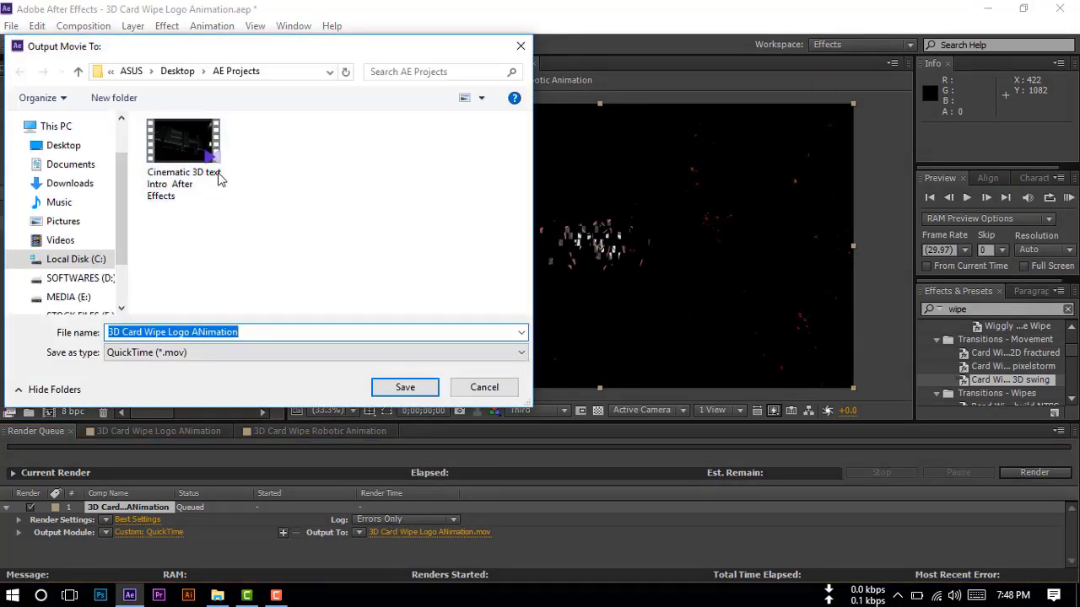
click(67, 145)
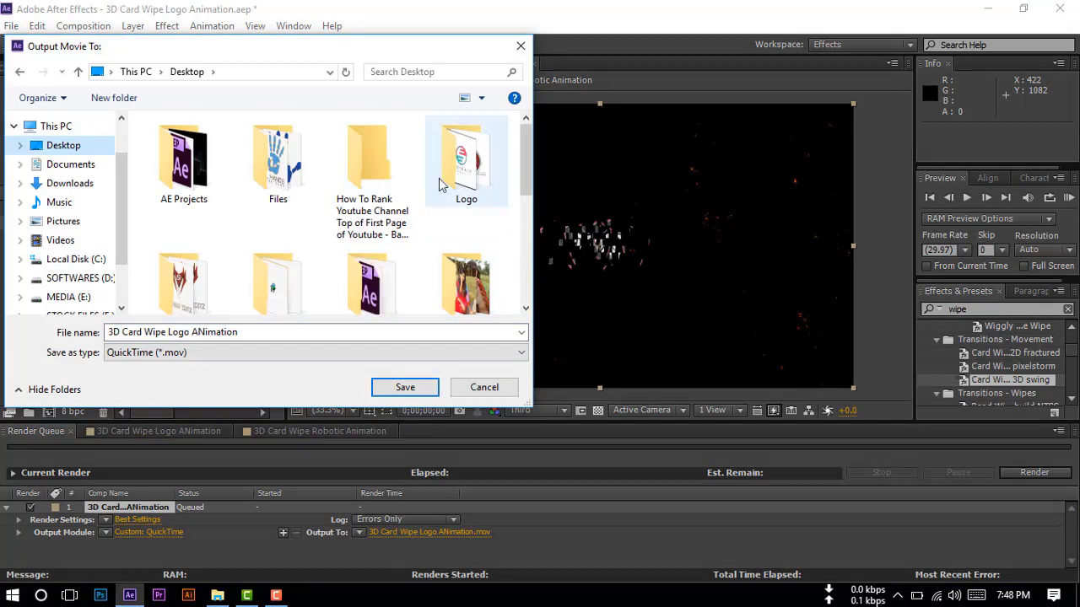
scroll(256, 252, down, 1)
double_click(356, 249)
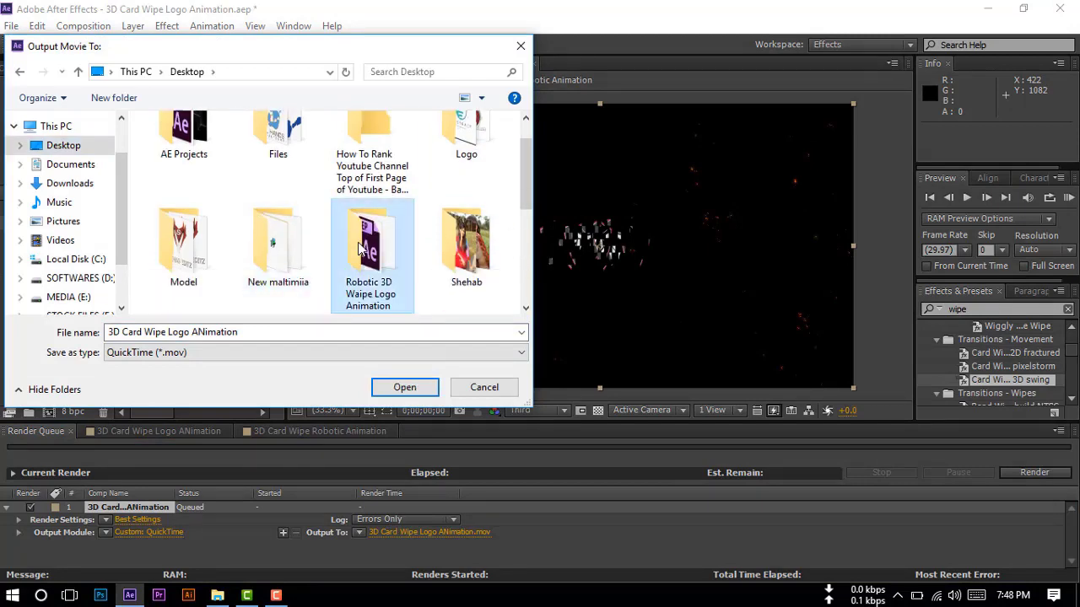
click(412, 388)
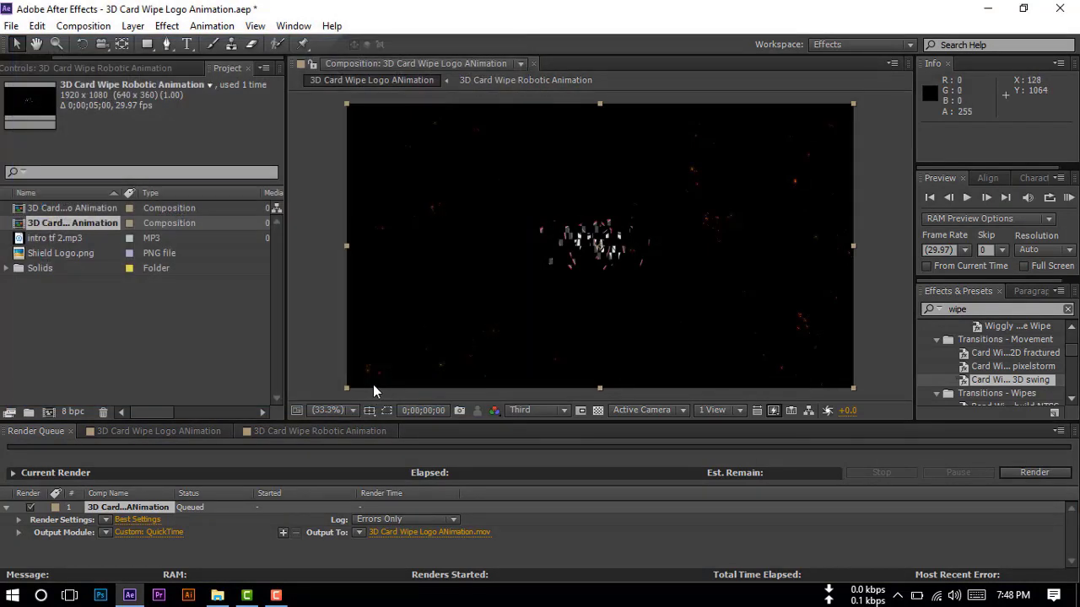
click(1037, 474)
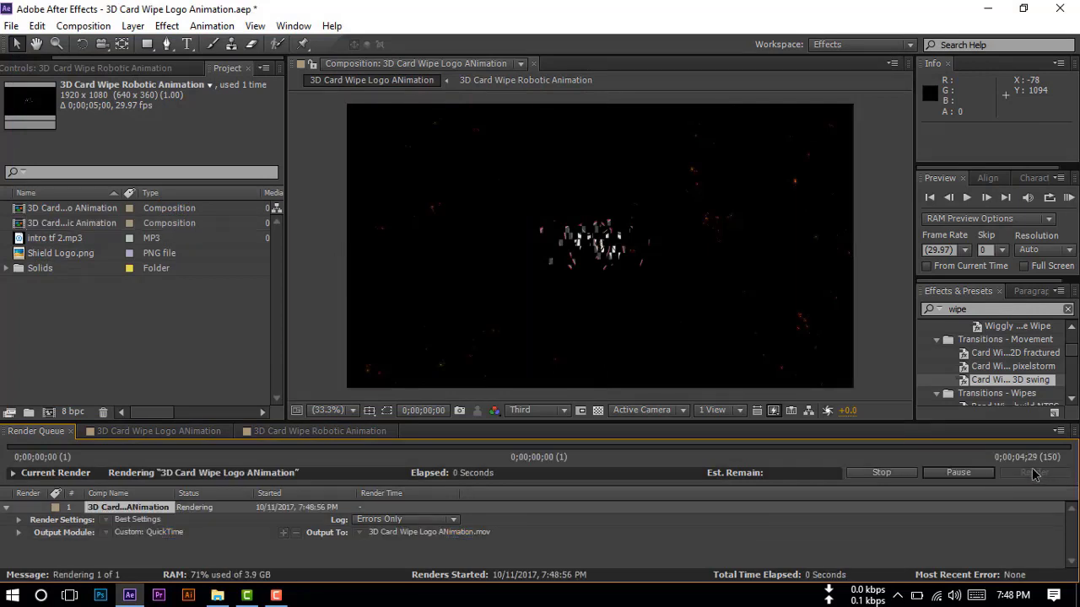